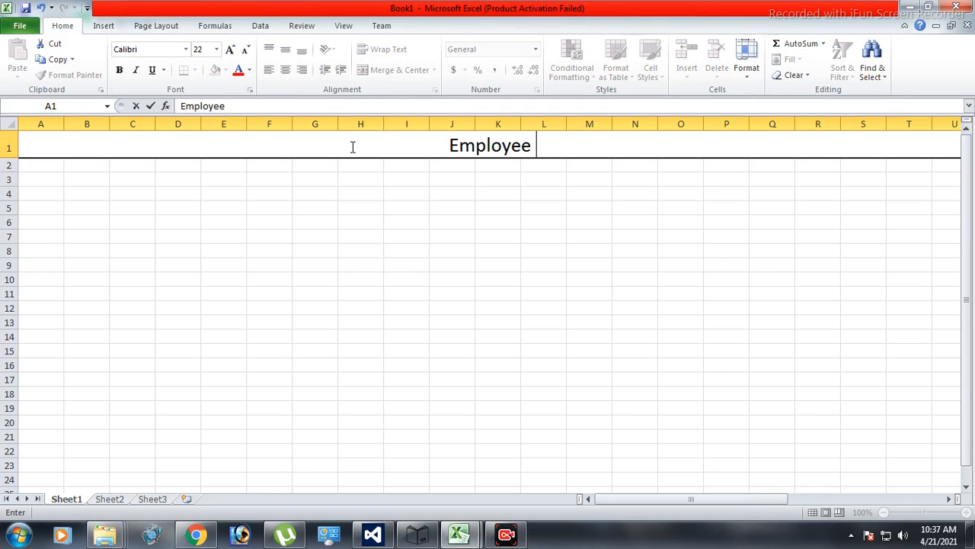
Complete the title "Employee Salary Sheet" in merged row 1 and align it vertically to the middle.
type("eet")
left_click(335, 226)
left_click(338, 146)
left_click(285, 49)
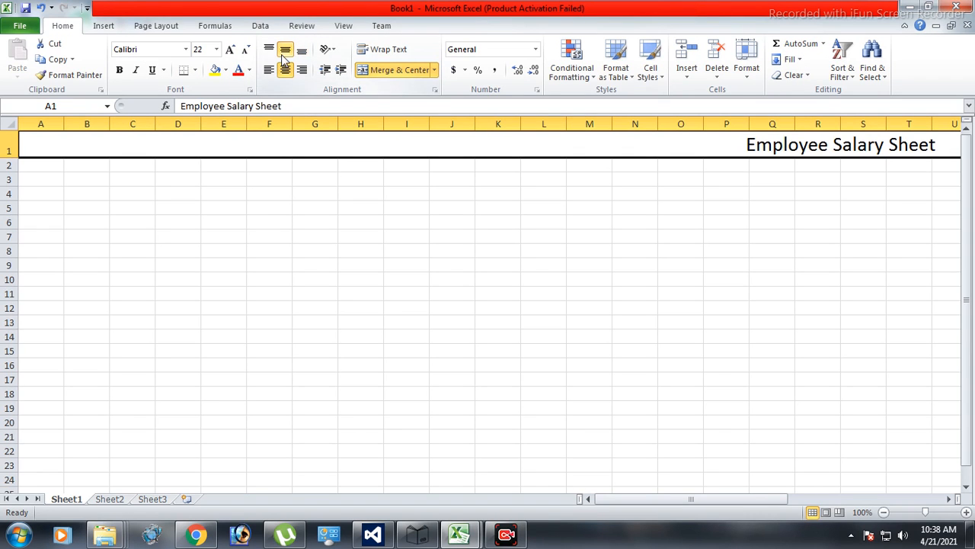
Format the title row with a grey fill and bold black text.
left_click(225, 69)
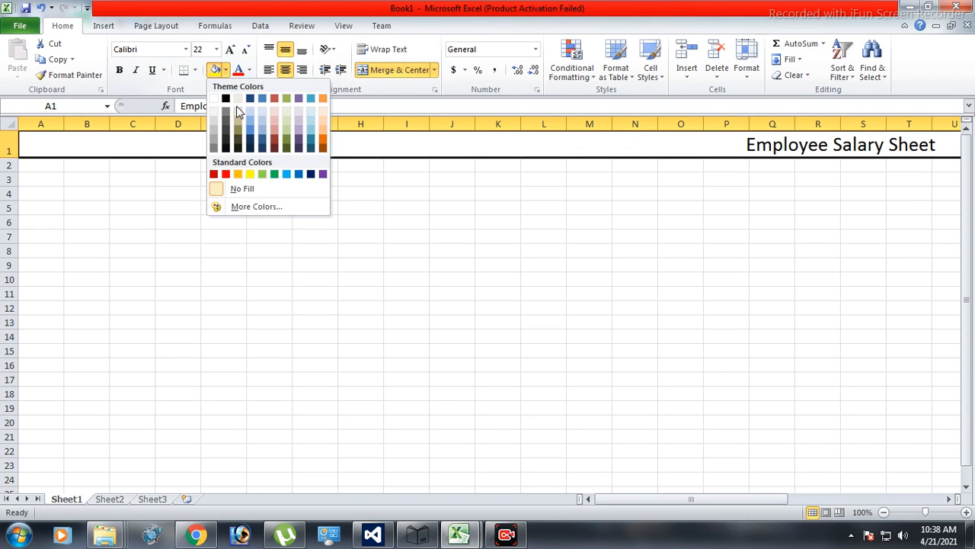
left_click(214, 144)
left_click(251, 70)
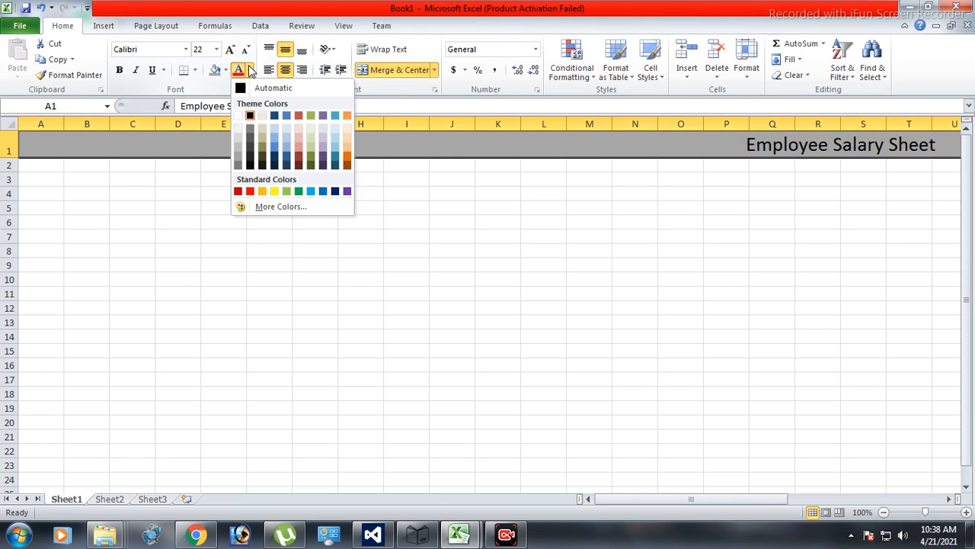
left_click(238, 115)
left_click(118, 70)
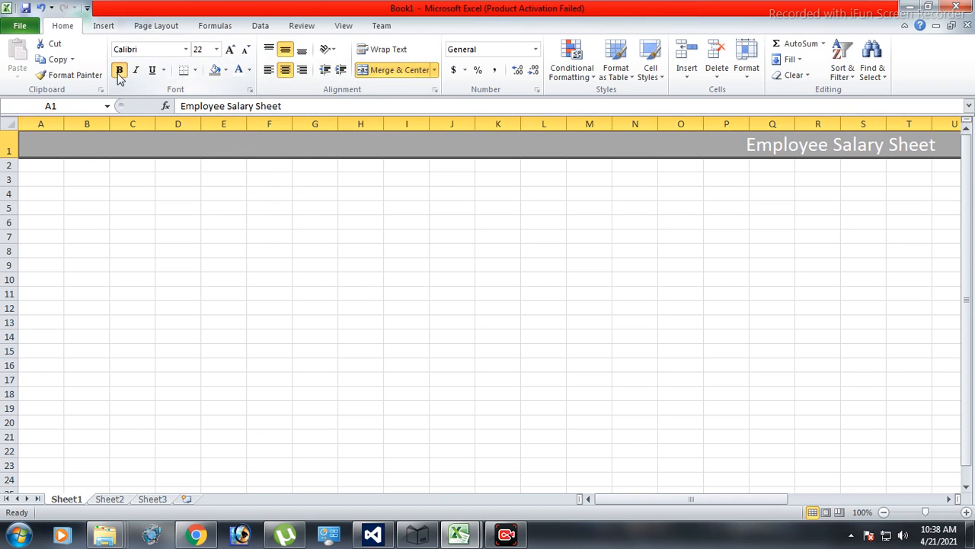
left_click(249, 70)
left_click(250, 115)
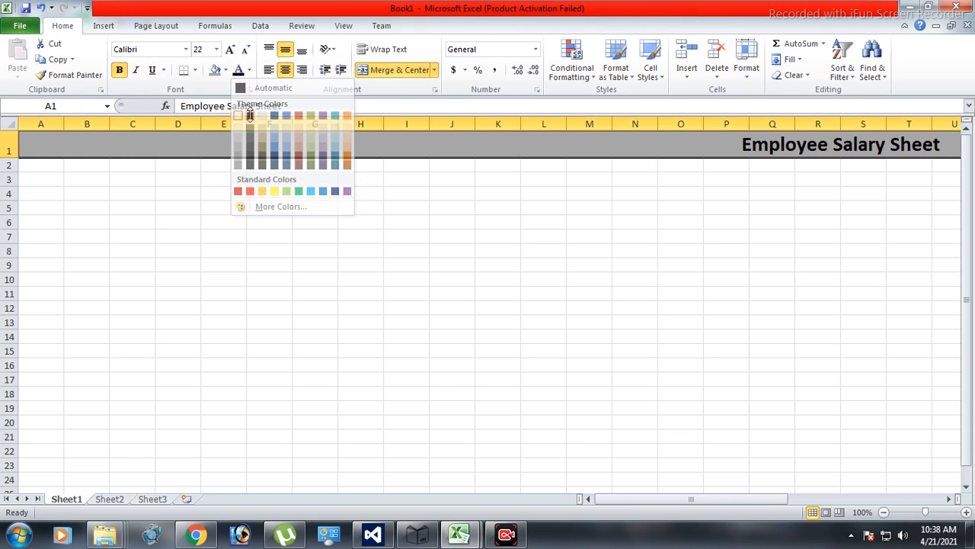
Merge and center cells A2:AJ2 beneath the title and set their font size to 16.
left_click_drag(708, 503, 740, 505)
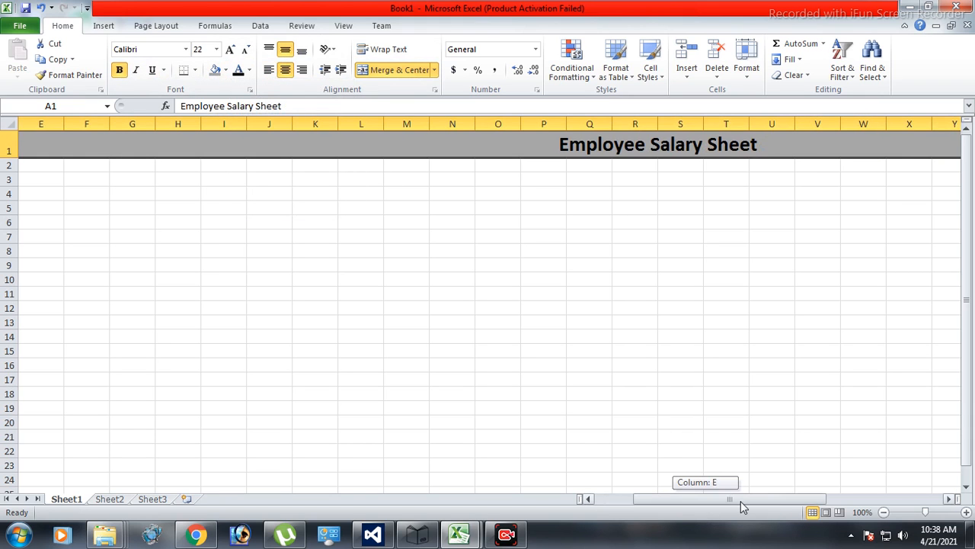
left_click(440, 208)
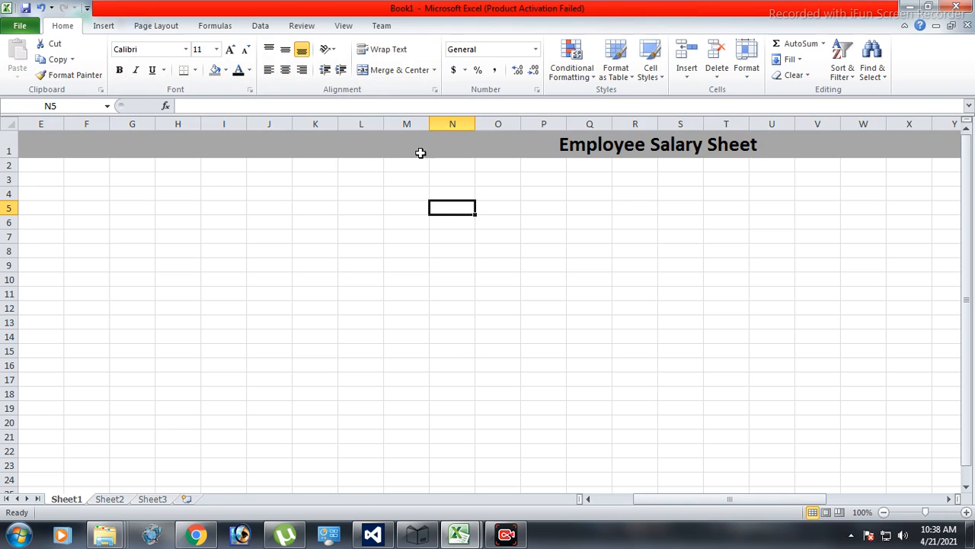
left_click(36, 171)
left_click_drag(644, 496, 603, 497)
left_click(47, 168)
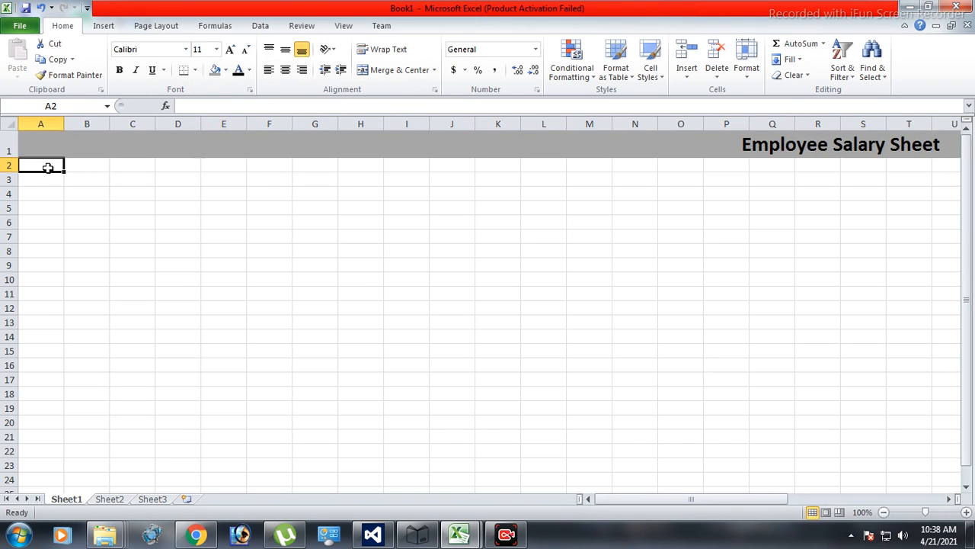
left_click_drag(609, 500, 764, 500)
left_click(916, 168)
key("ctrl+shift+Left")
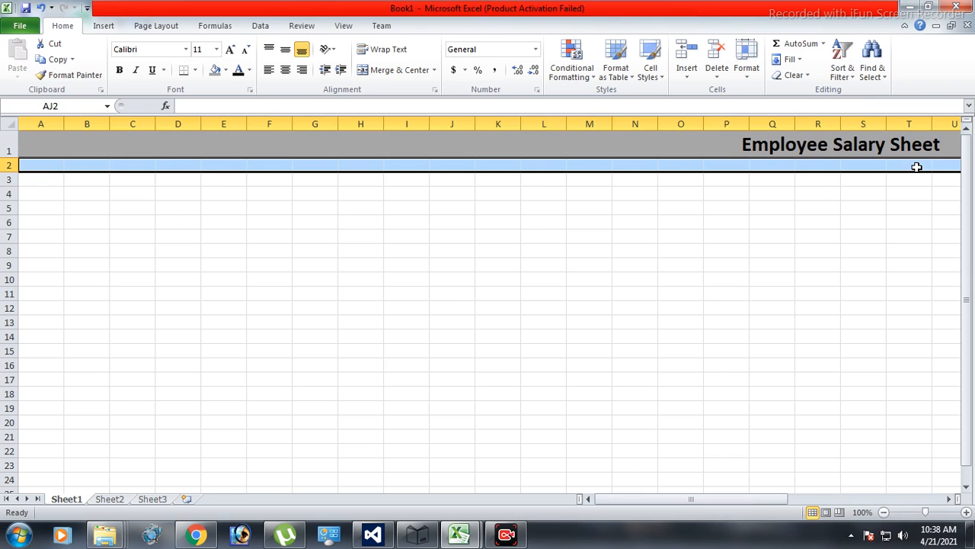
left_click(399, 76)
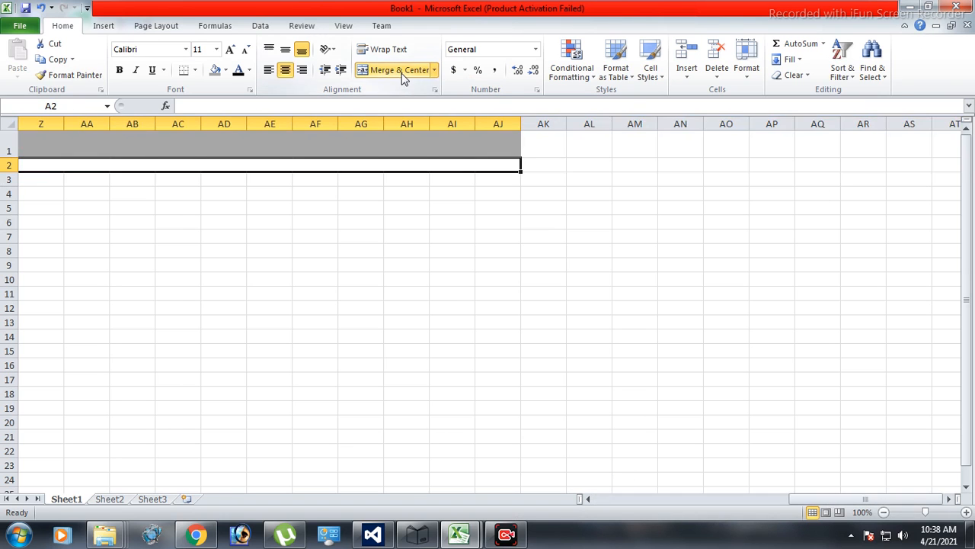
left_click(230, 49)
left_click(230, 49)
left_click(230, 49)
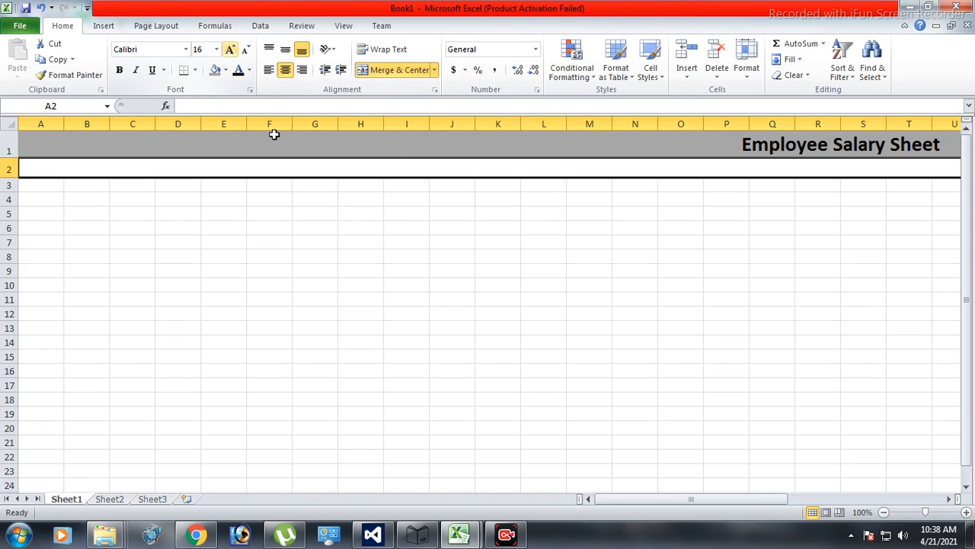
Enter "Month : 2021.04" in the merged row 2.
double_click(345, 165)
type("Mo")
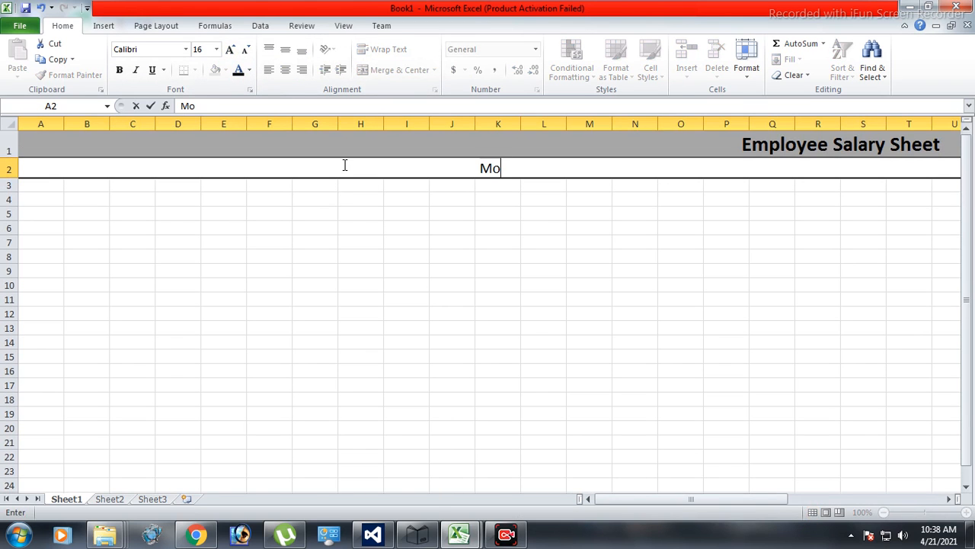
type("nth : 2021.04")
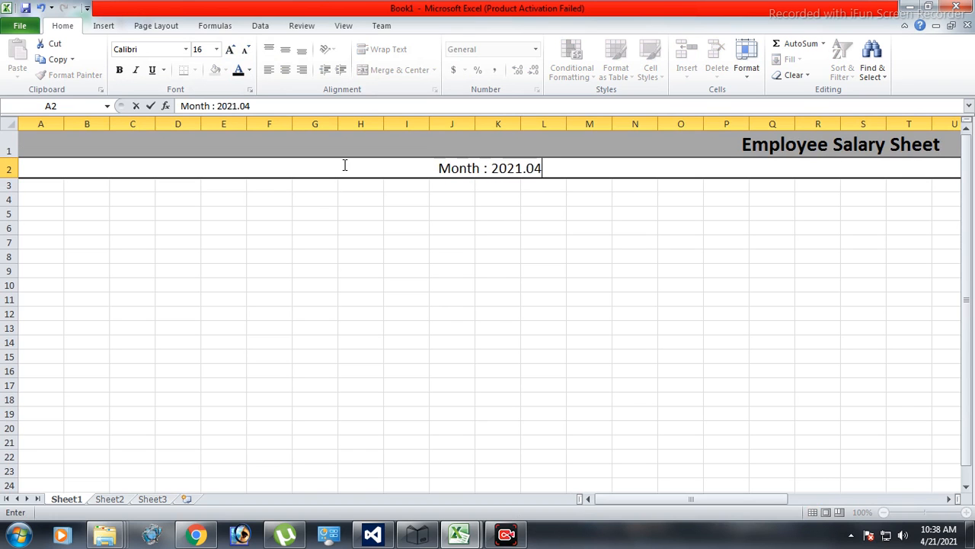
key("Return")
Make the month line bold and give it a light grey fill.
left_click(399, 164)
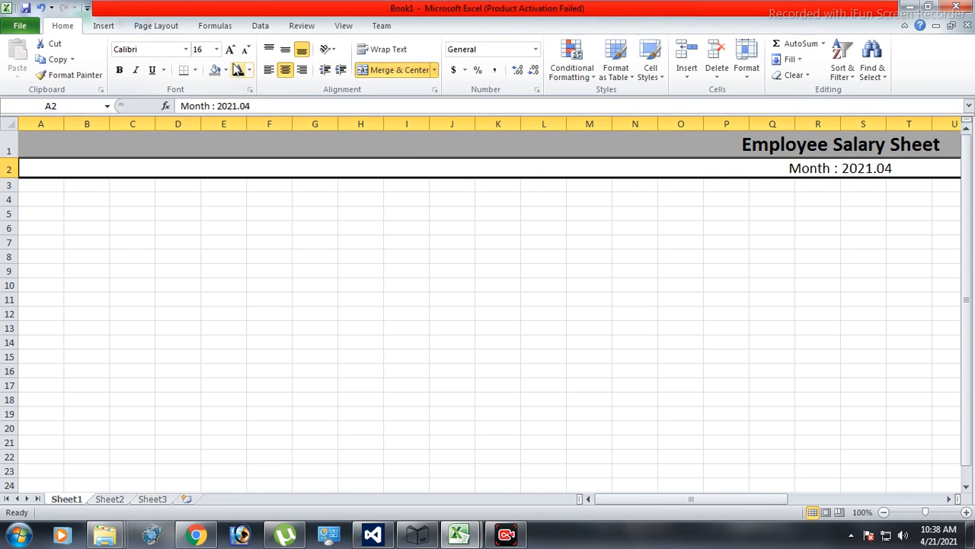
left_click(121, 74)
left_click(225, 71)
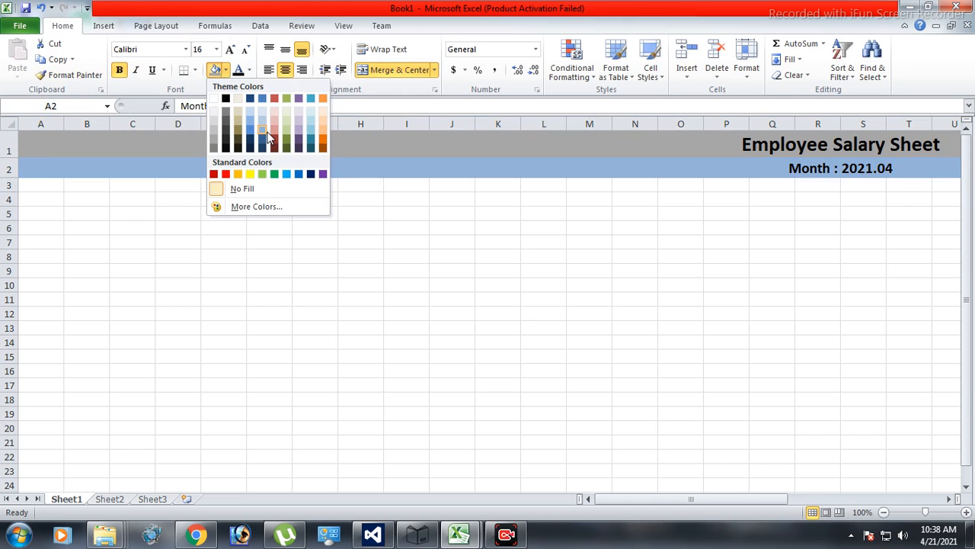
left_click(213, 114)
left_click(561, 314)
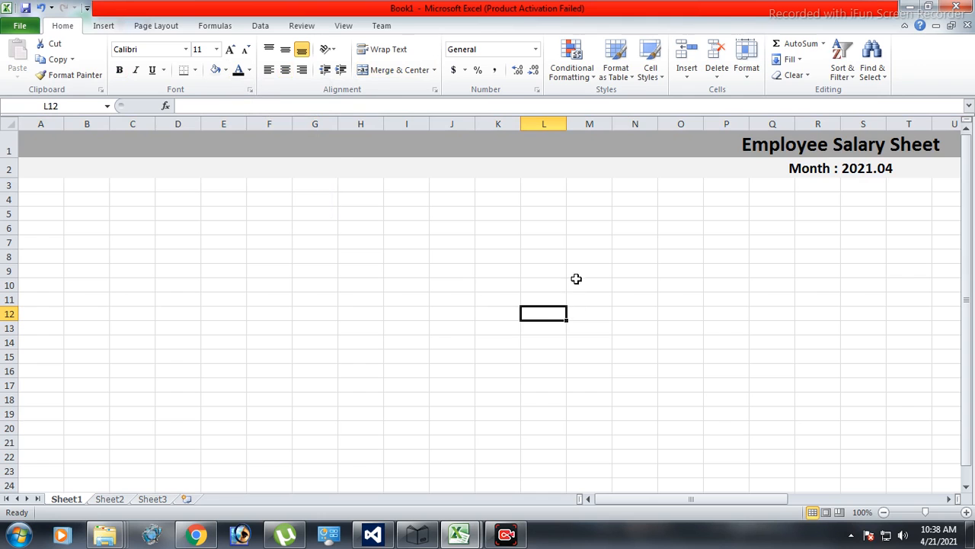
Apply outside borders to the title row and the month row.
left_click(346, 141)
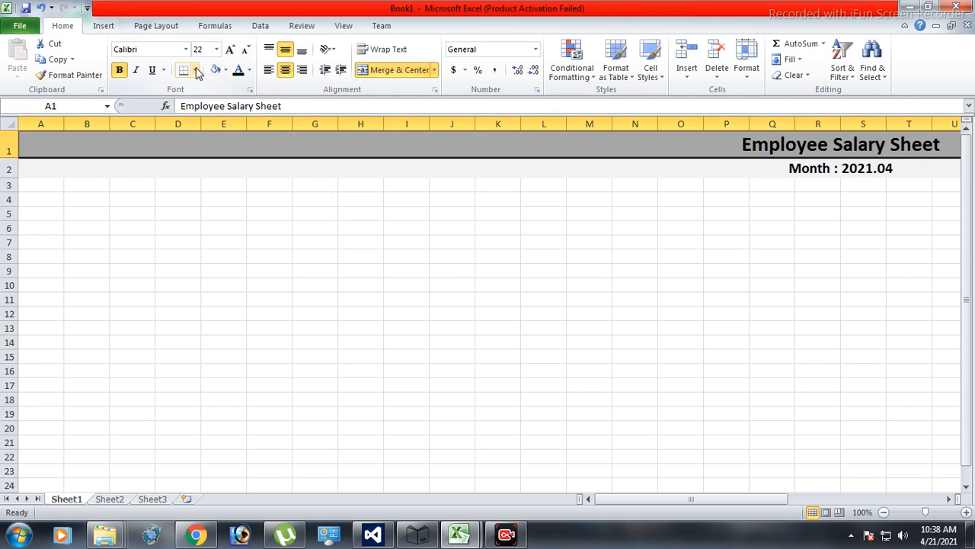
left_click(196, 69)
left_click(228, 215)
left_click(270, 172)
left_click(185, 73)
left_click(305, 285)
Enter the column headers E.ID, E.Name, Salary and PerDay in cells A3 to D3.
left_click(48, 186)
type("E.ID")
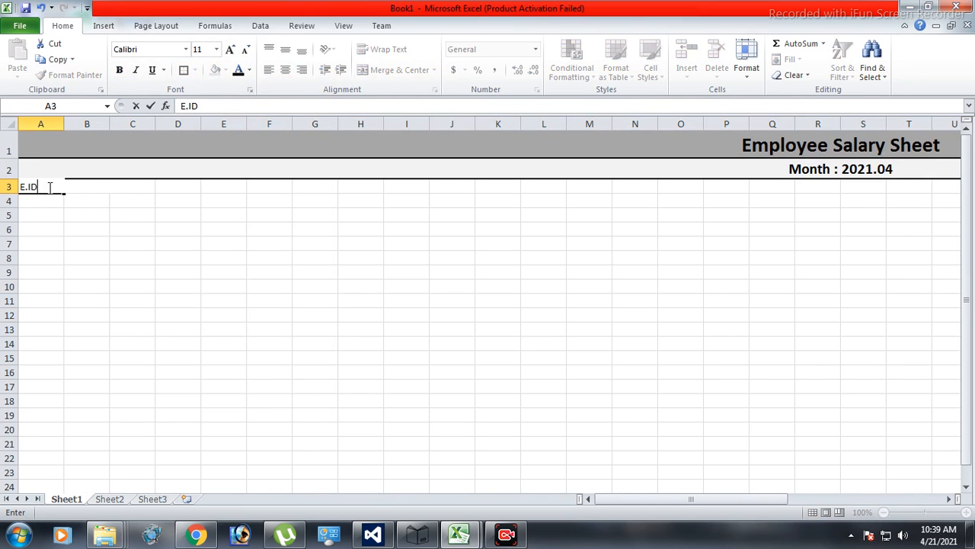
key("Tab")
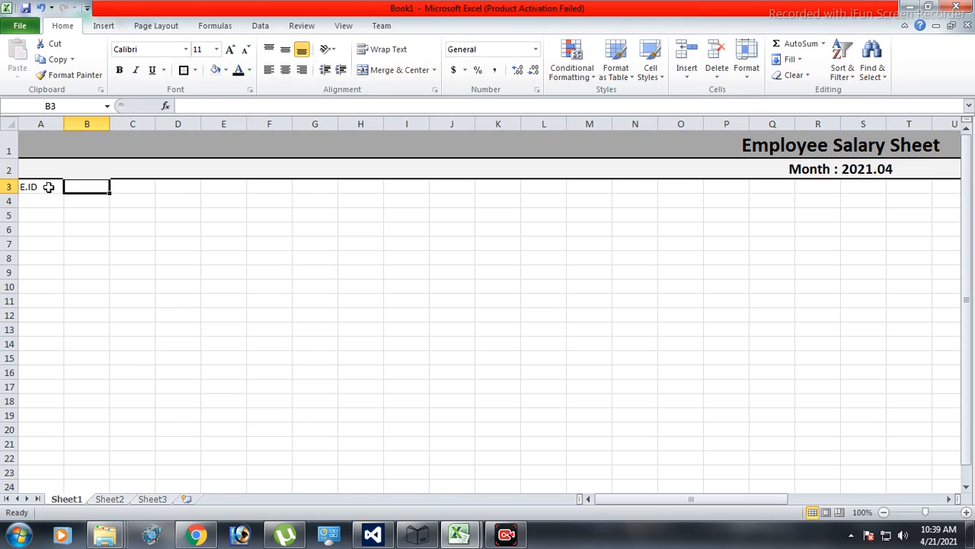
type("E.Name")
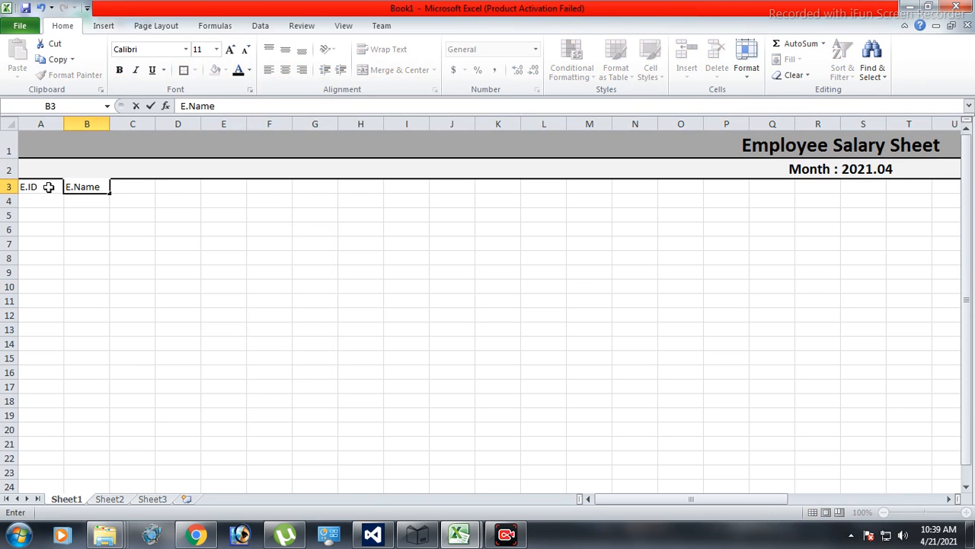
key("Tab")
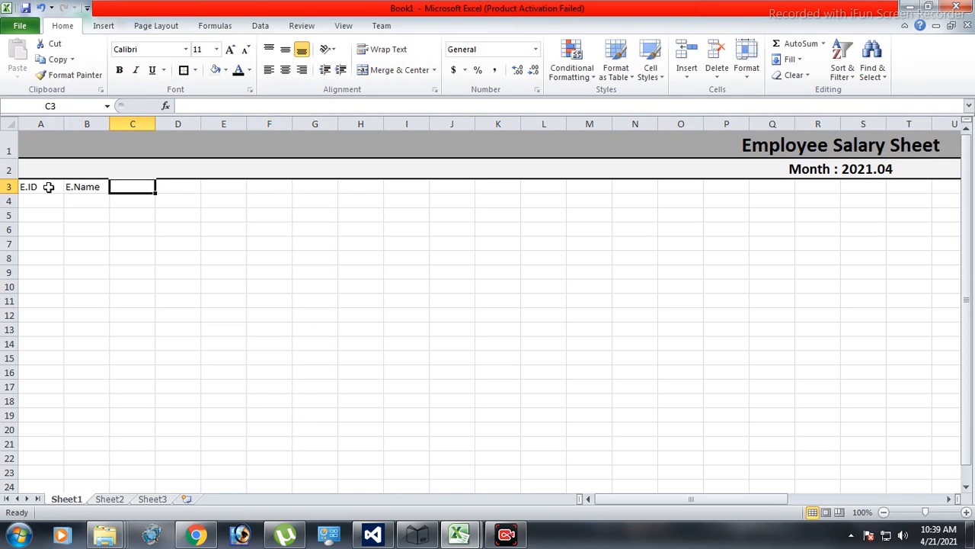
type("Salary")
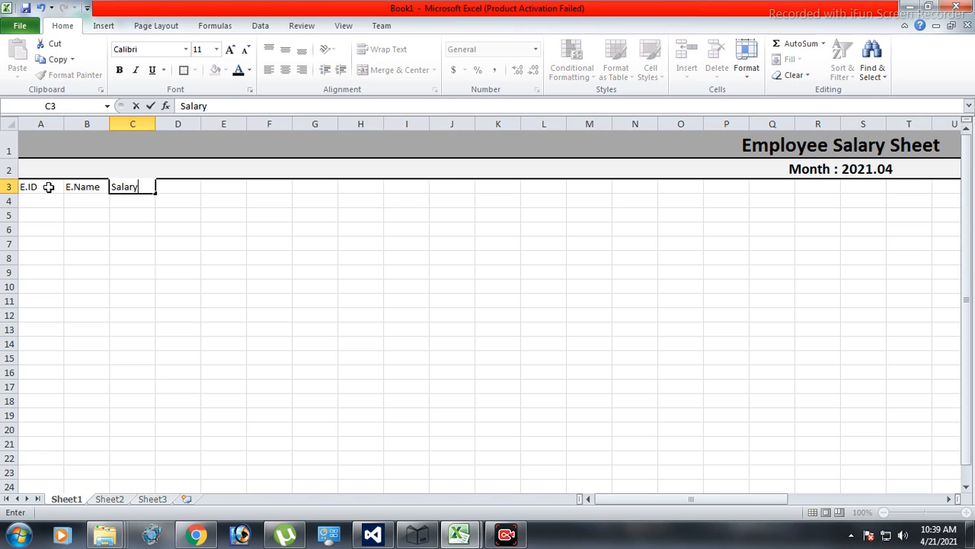
key("Tab")
type("Pe")
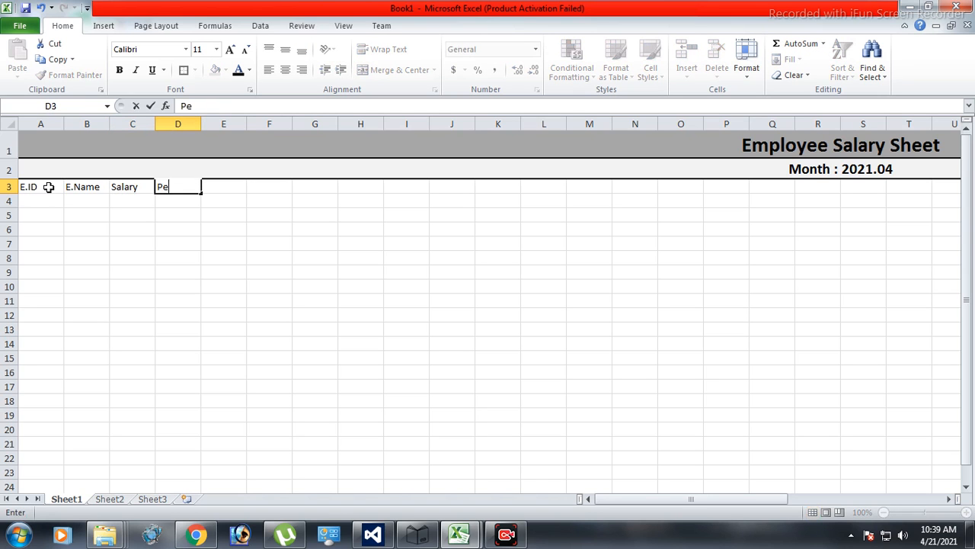
type("rDay")
key("Return")
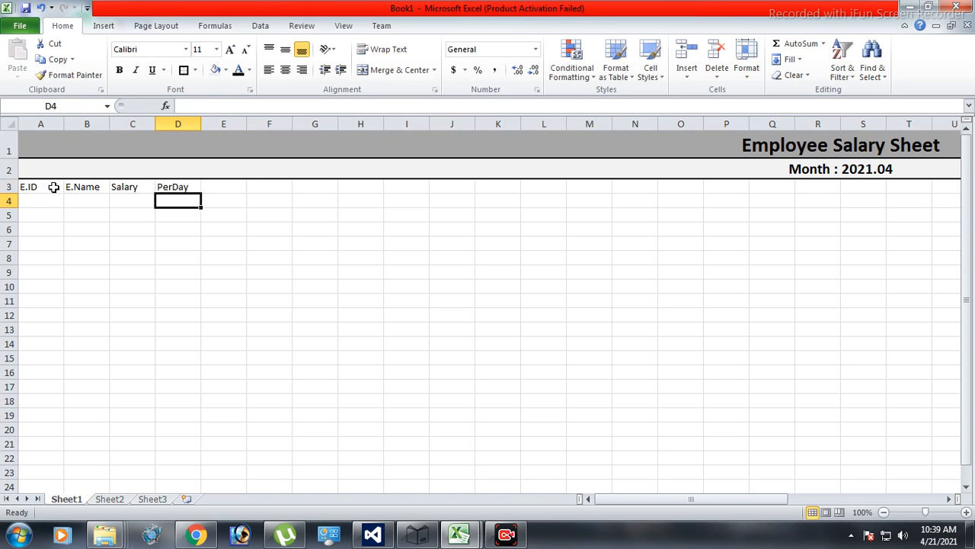
Give the headers in A3:D3 a dark orange fill and increase their font size to 16.
left_click_drag(50, 188, 170, 188)
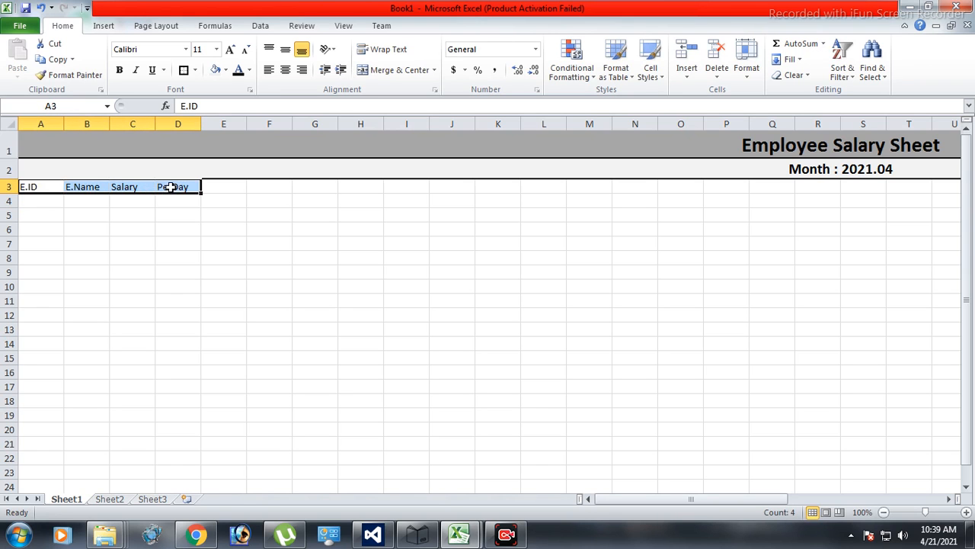
left_click(226, 69)
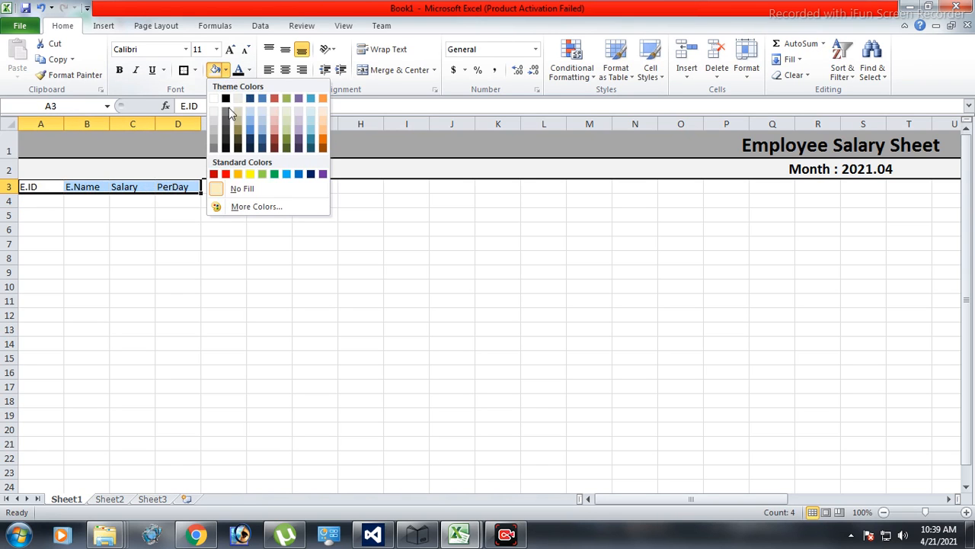
left_click(323, 136)
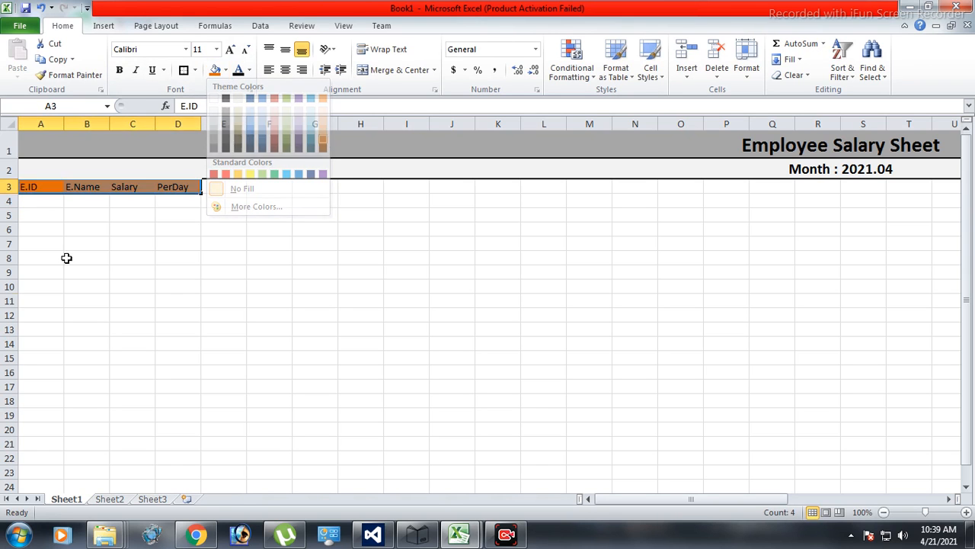
left_click(230, 49)
left_click(230, 49)
left_click(210, 304)
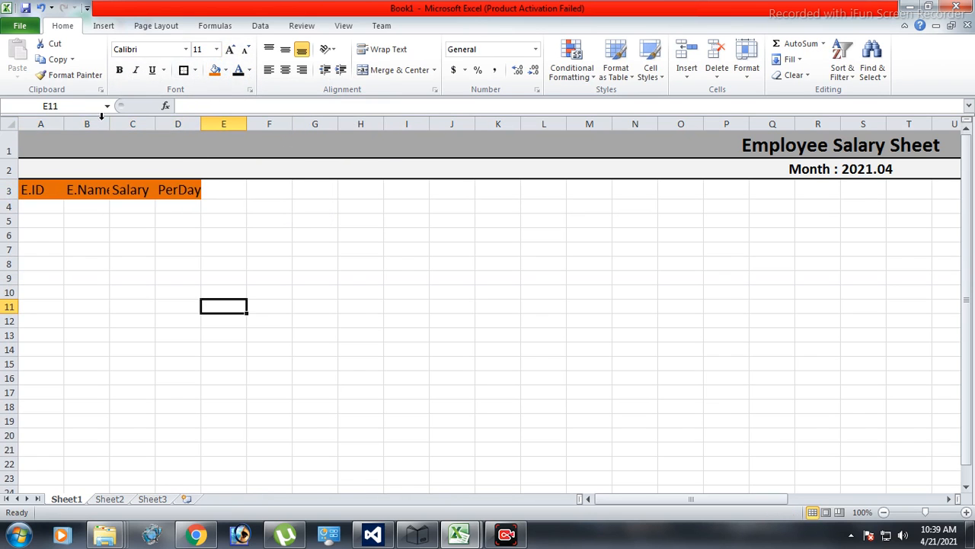
Autofit columns A to D to their headers and widen column A.
left_click_drag(41, 124, 174, 123)
double_click(200, 126)
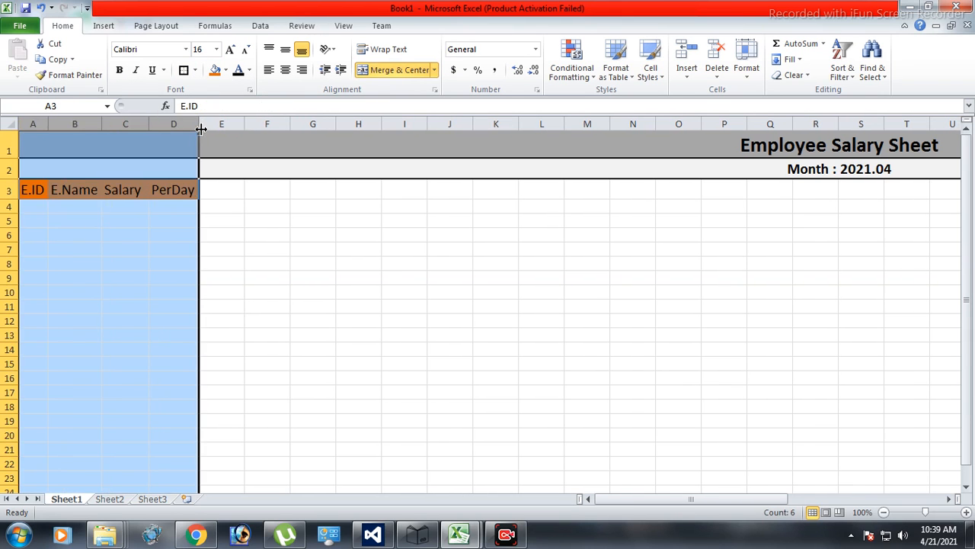
left_click(267, 278)
left_click_drag(49, 124, 82, 123)
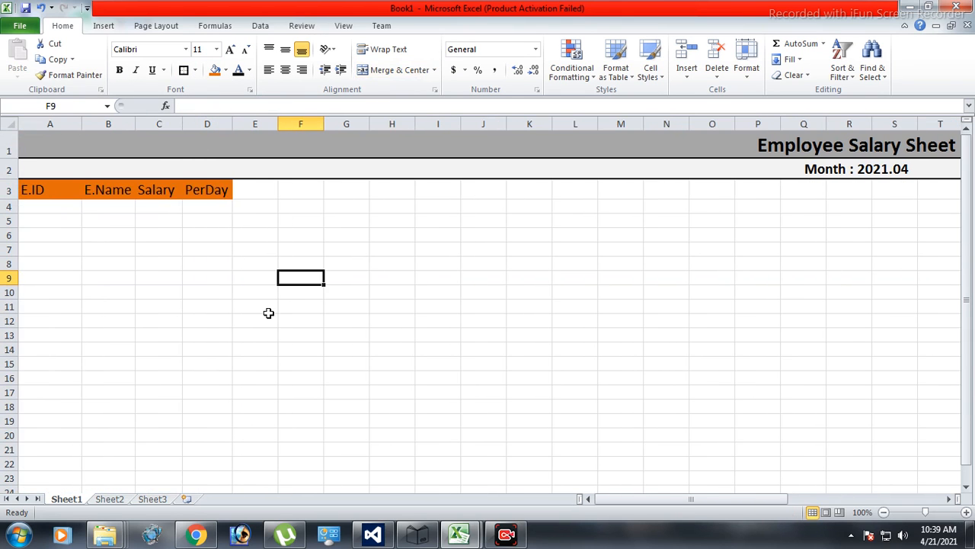
Paste the copied employee records below the headers, starting at cell A4.
left_click_drag(267, 311, 246, 314)
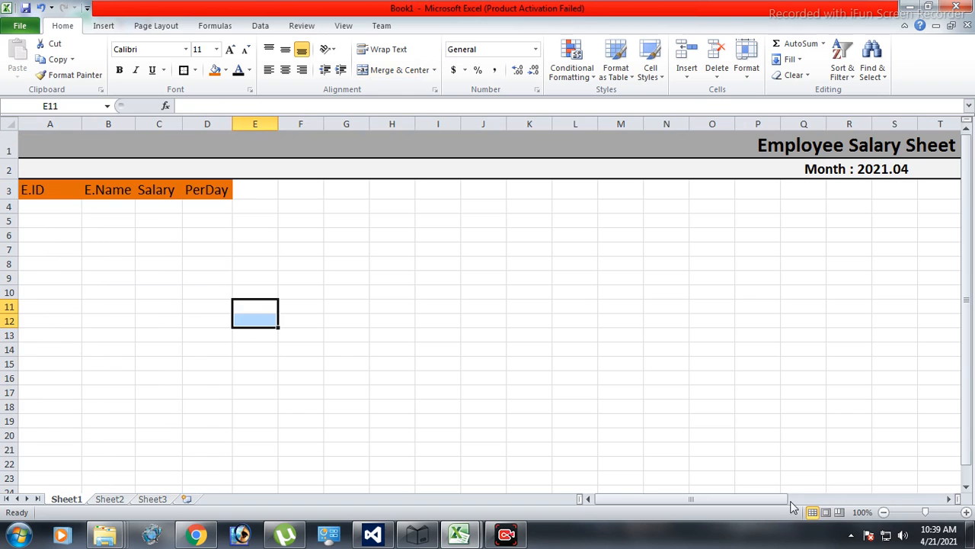
key("ctrl+Home")
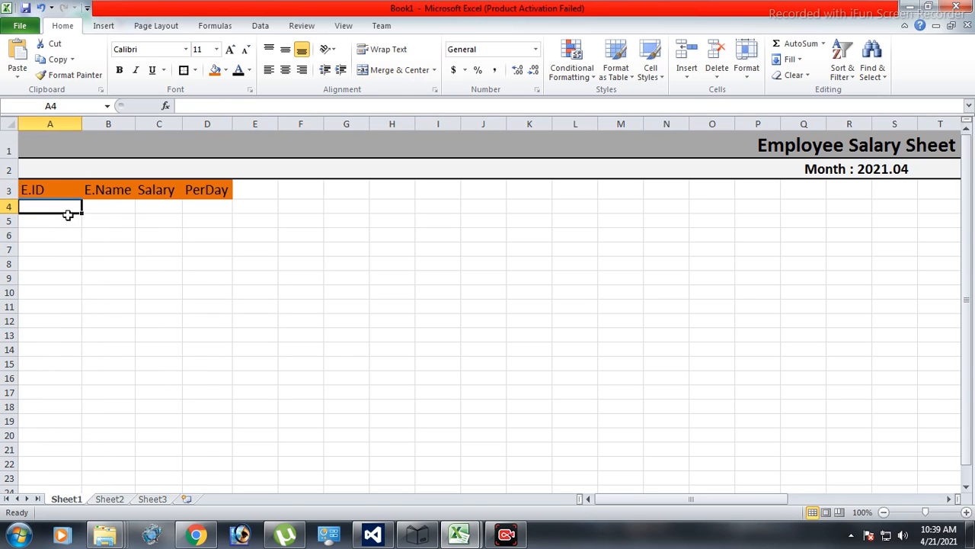
key("ctrl+v")
left_click(720, 318)
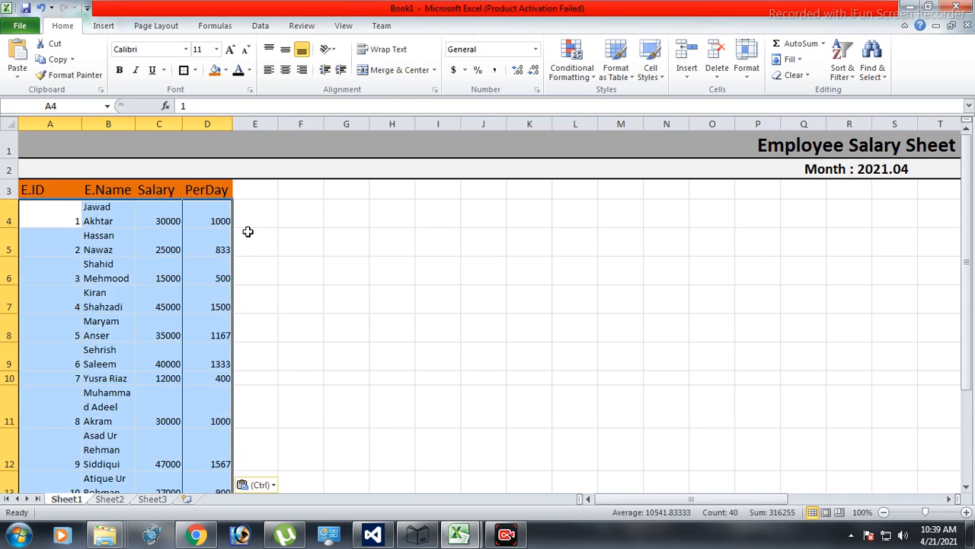
Try to autofit the heights of employee rows 4 to 13.
left_click_drag(17, 213, 58, 465)
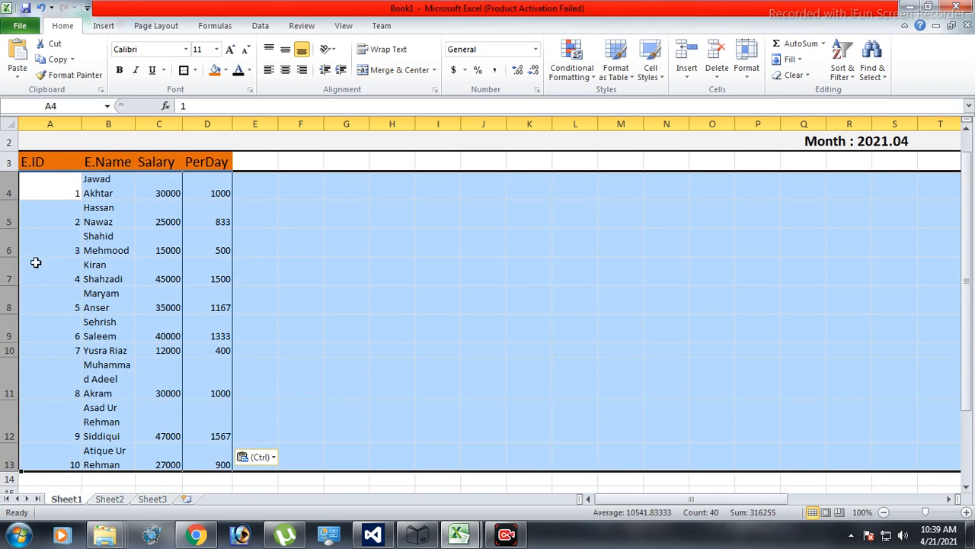
double_click(13, 200)
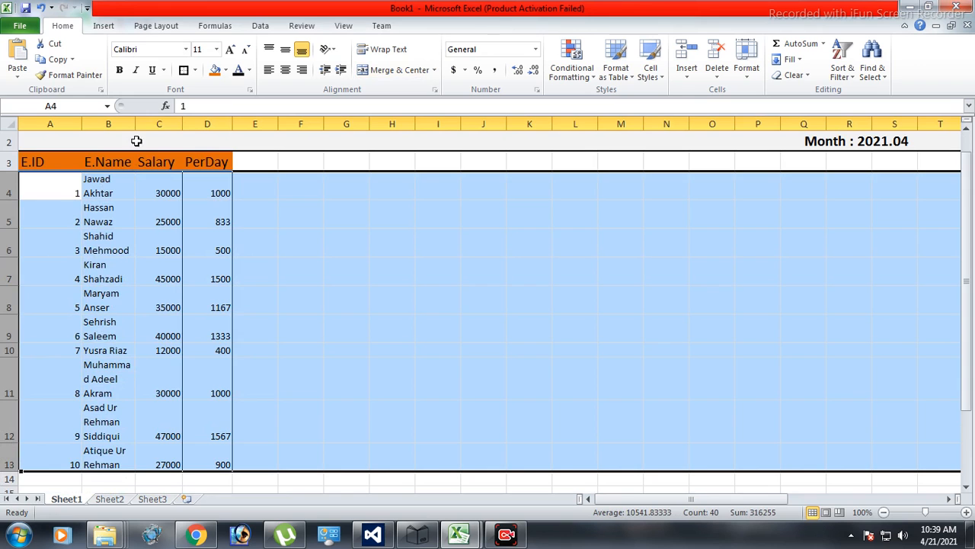
Widen column B and autofit the heights of rows 4 to 13 so every employee name fits on one line.
left_click_drag(135, 123, 192, 123)
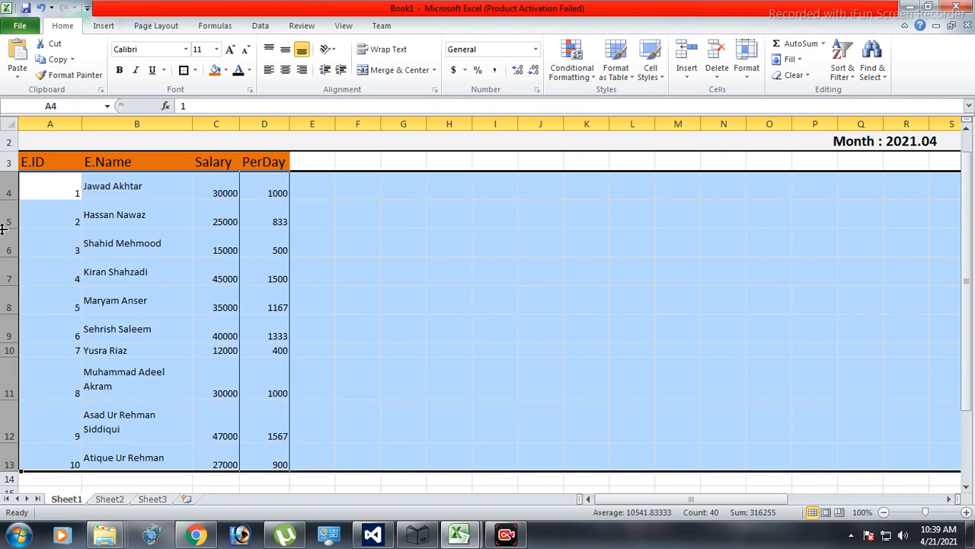
double_click(14, 200)
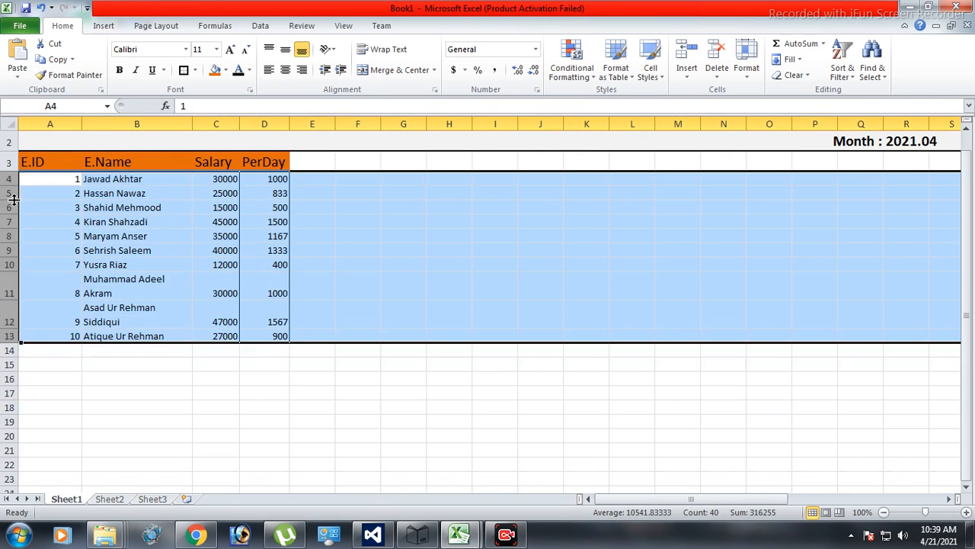
left_click(303, 387)
left_click_drag(192, 123, 215, 123)
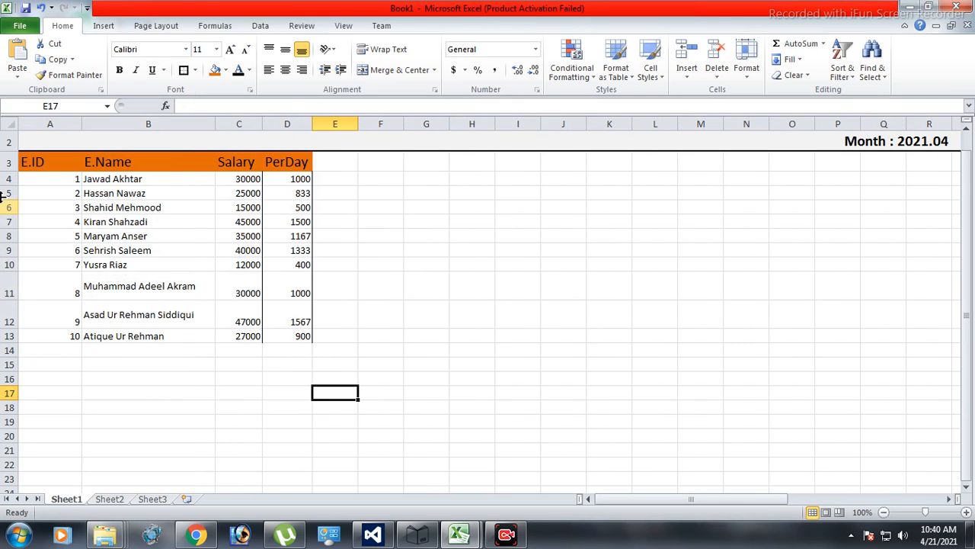
left_click_drag(3, 178, 8, 336)
left_click_drag(14, 272, 13, 271)
left_click(366, 387)
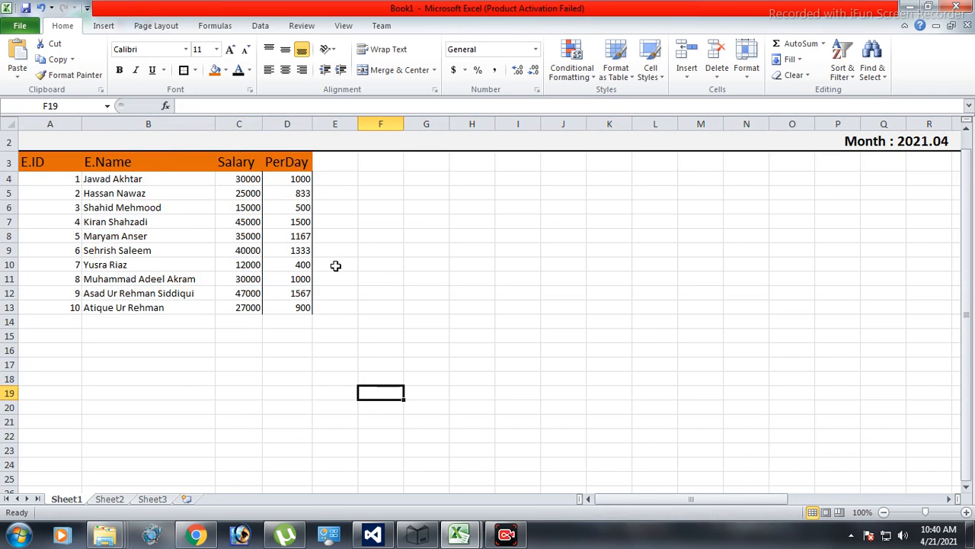
Enter 1 and 2 in E3 and F3 and continue the day numbers across row 3 up to 30 in AH3.
left_click(350, 161)
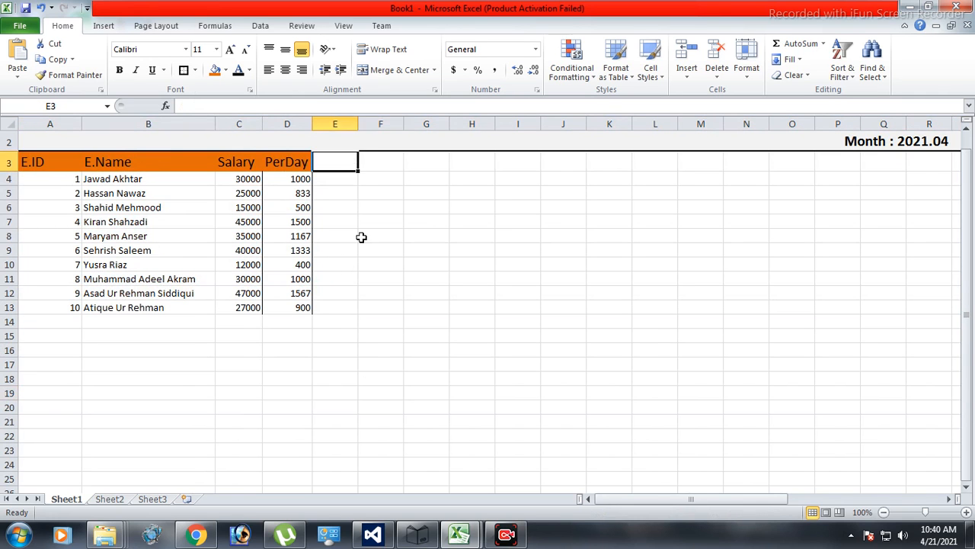
scroll(395, 321, "up", 1)
type("1")
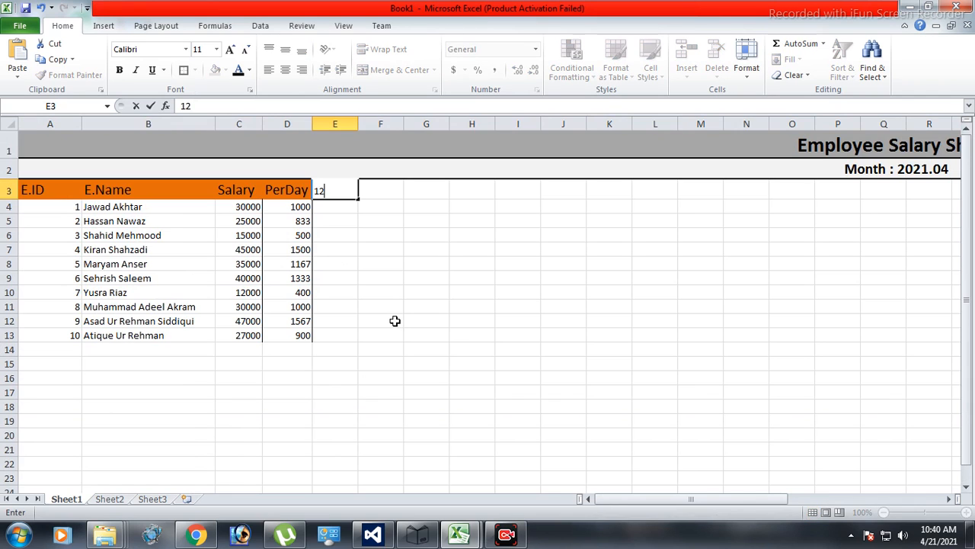
key("Return")
key("Right")
key("Up")
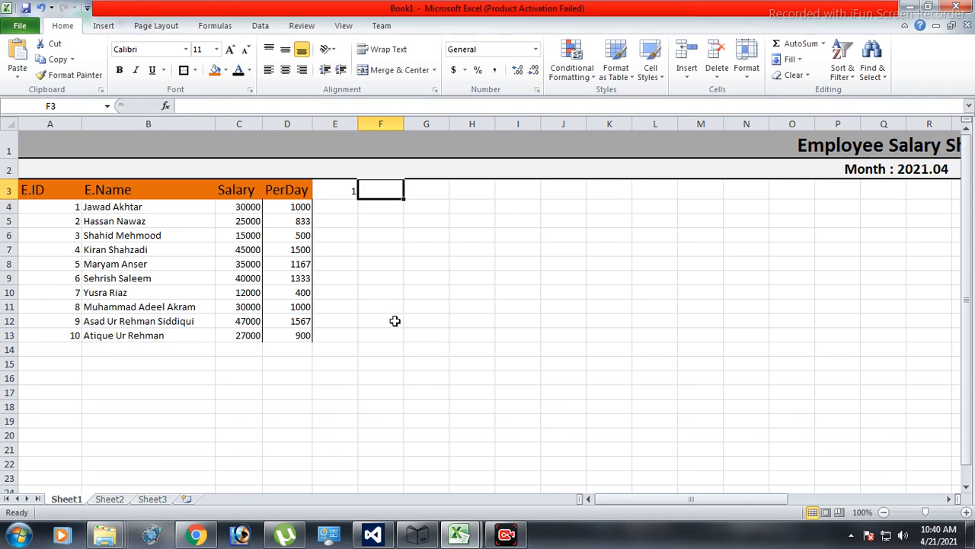
type("2")
left_click(395, 321)
left_click_drag(332, 190, 838, 198)
key("Tab")
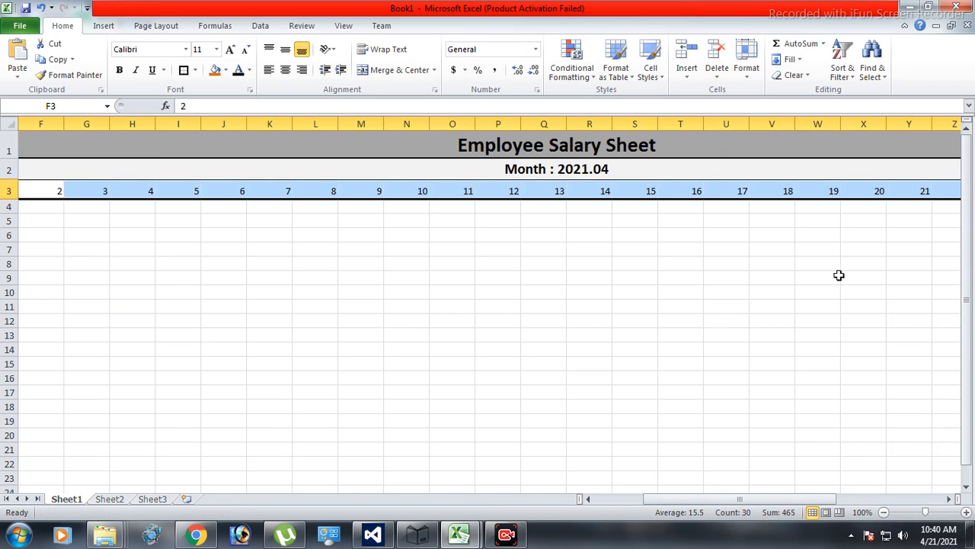
Autofit the widths of day columns E to AH to their numbers.
left_click_drag(41, 123, 808, 143)
double_click(794, 124)
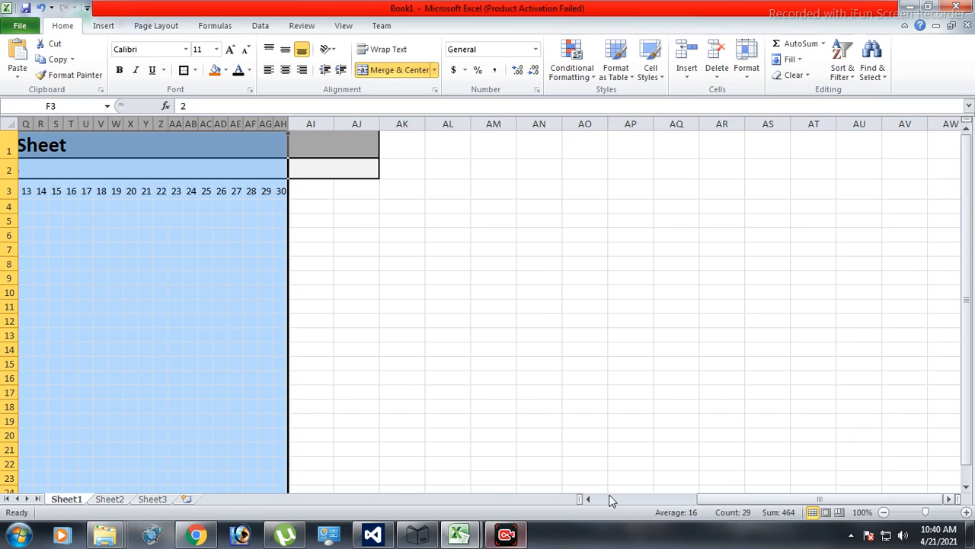
scroll(507, 372, "left", 5)
left_click(580, 305)
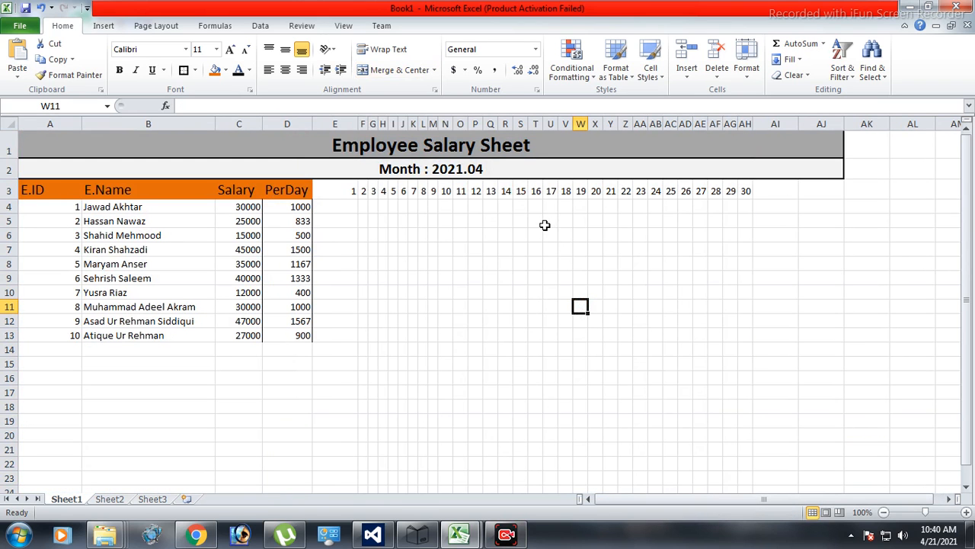
double_click(357, 124)
left_click(357, 262)
Give the day numbers in E3:AH3 a dark blue fill and a white font colour.
left_click_drag(318, 194, 709, 194)
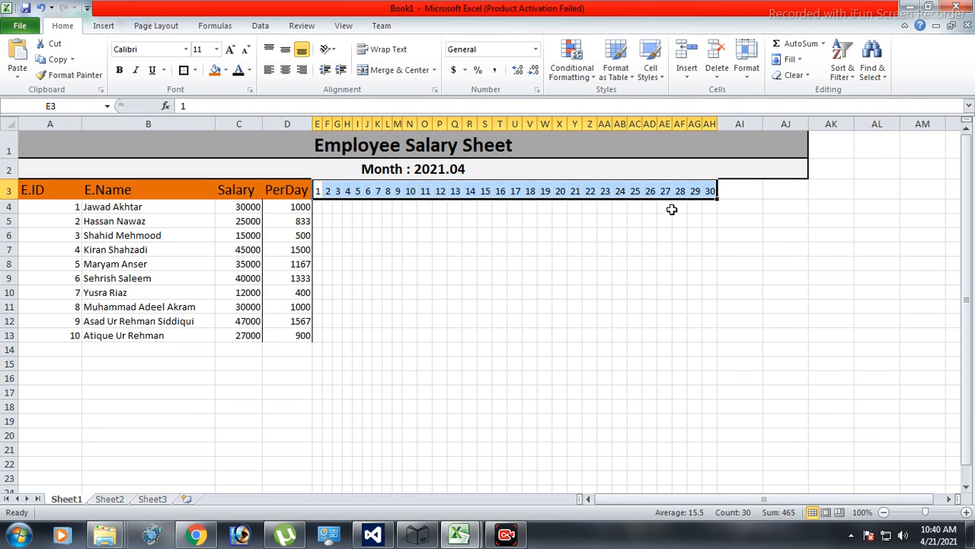
left_click(225, 70)
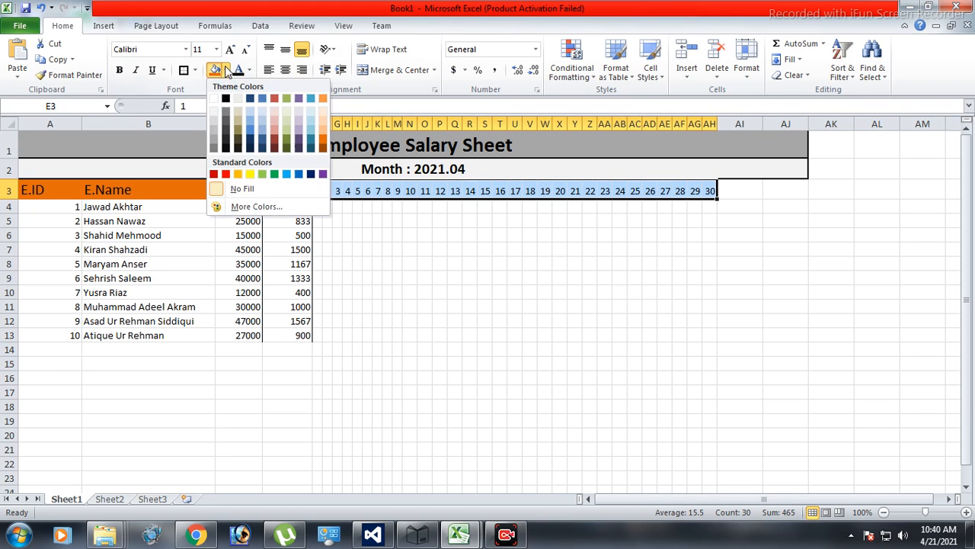
left_click(250, 139)
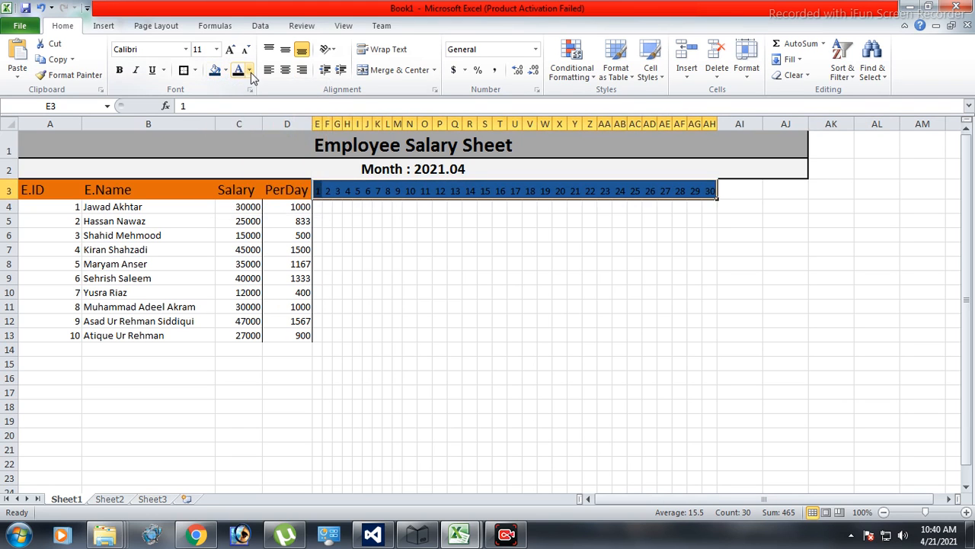
left_click(249, 70)
left_click(241, 116)
left_click(559, 335)
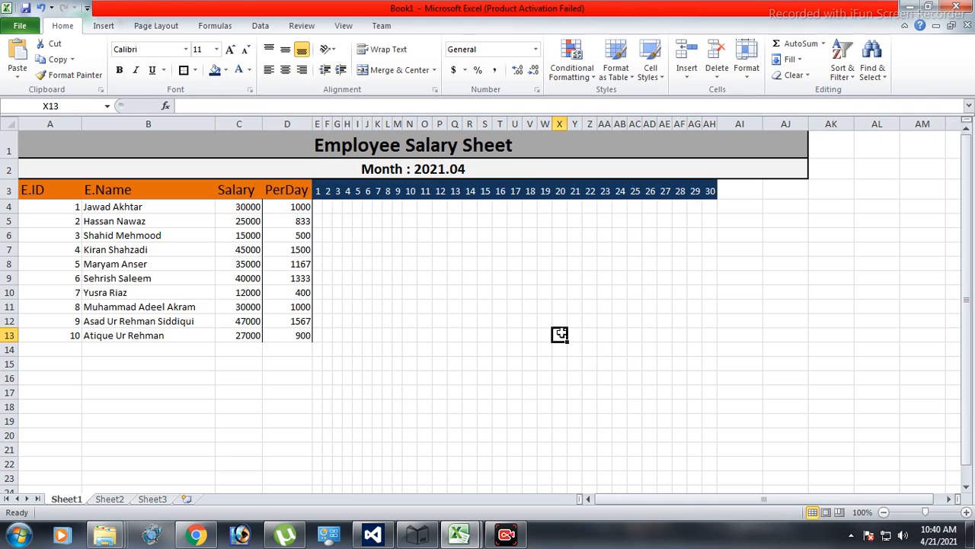
Apply all borders to the header cells E3:AJ3.
left_click_drag(317, 190, 785, 191)
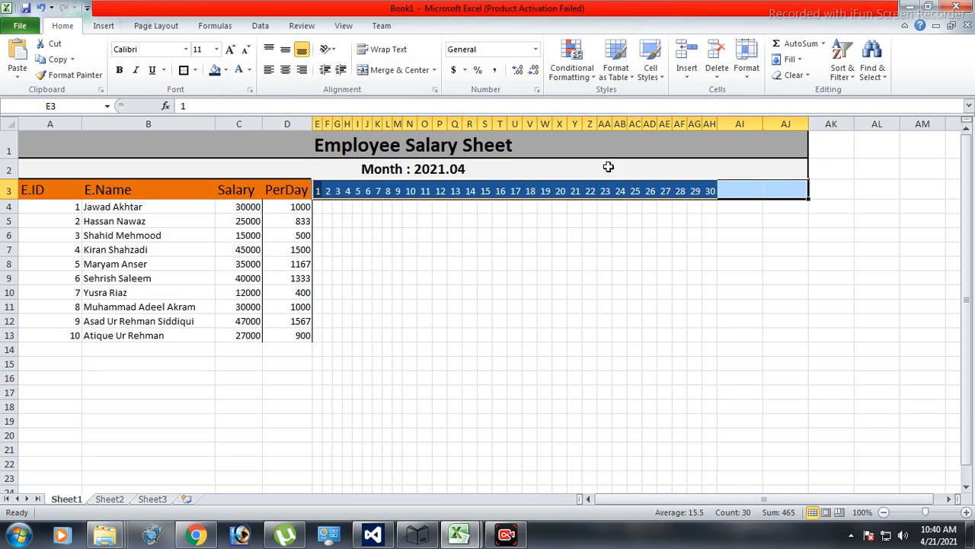
left_click(195, 70)
left_click(220, 184)
left_click(638, 279)
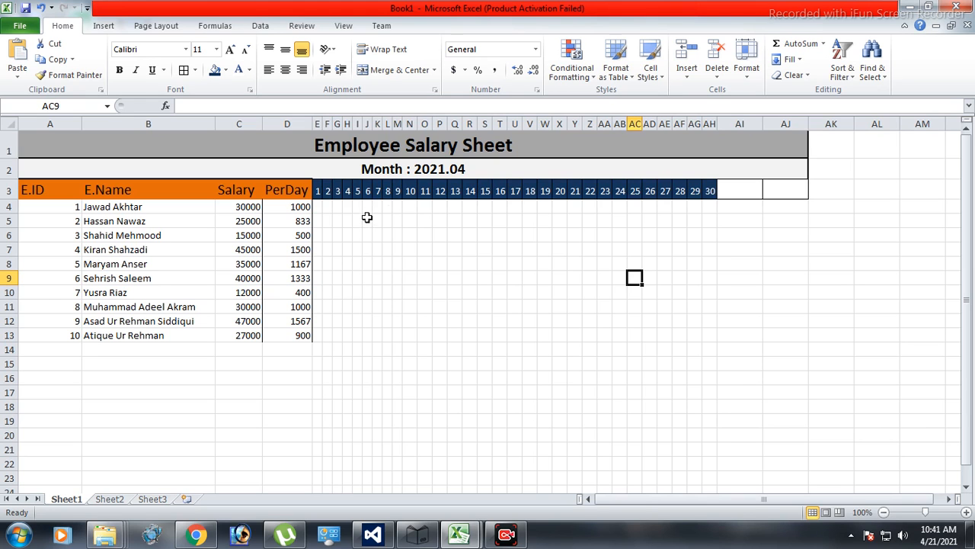
Fill rows 4 to 13 under days 4, 11, 18 and 25 with light orange.
left_click_drag(348, 204, 347, 340)
left_click(226, 70)
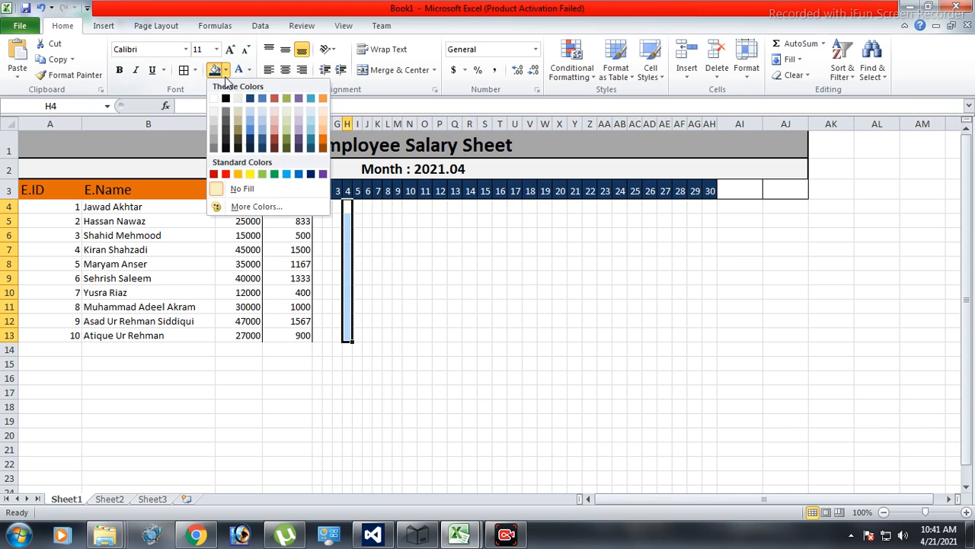
left_click(323, 137)
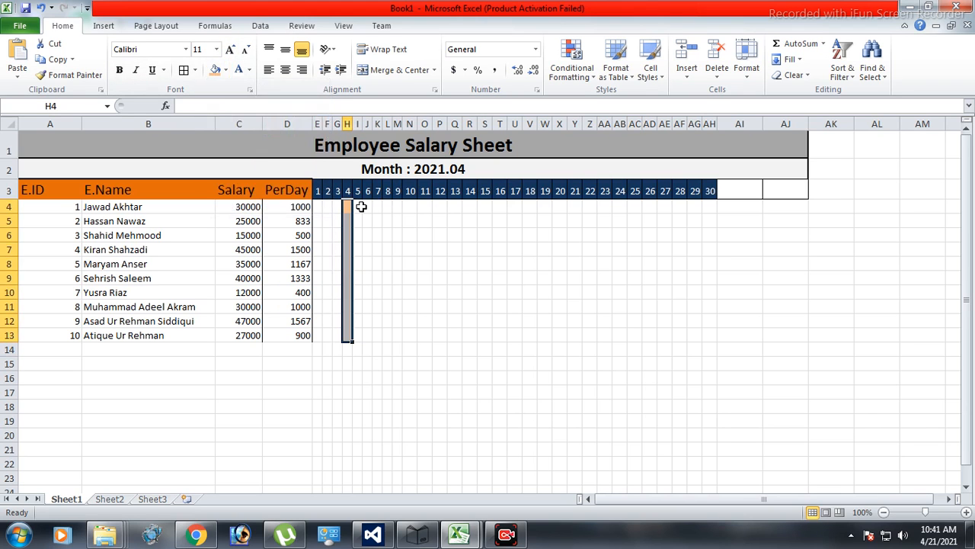
left_click_drag(426, 201, 424, 336)
left_click(216, 70)
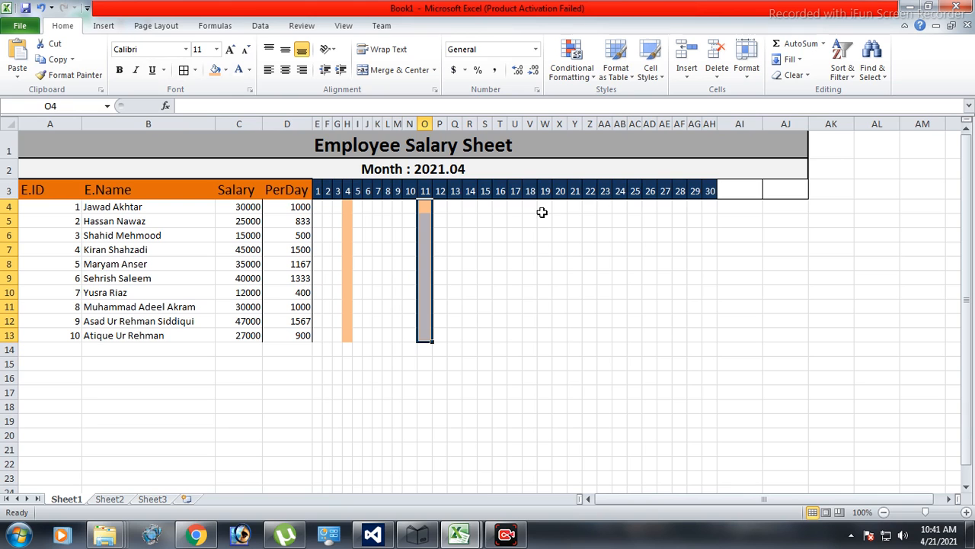
left_click_drag(532, 207, 525, 335)
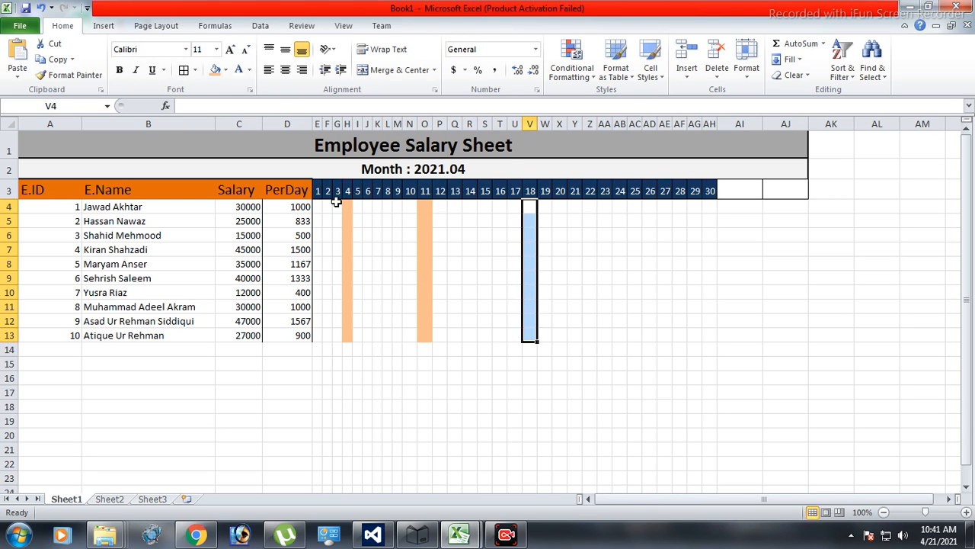
left_click(215, 70)
left_click_drag(638, 202, 633, 337)
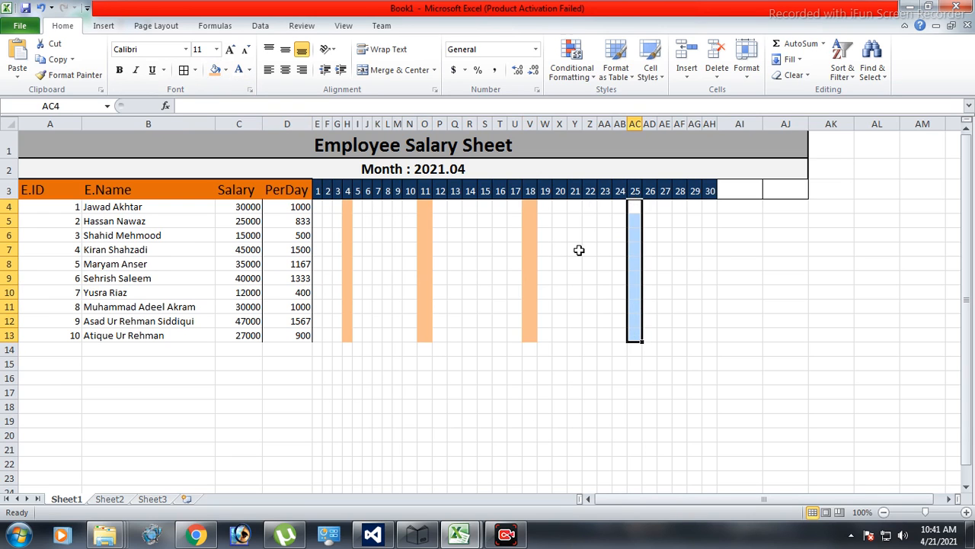
left_click(215, 71)
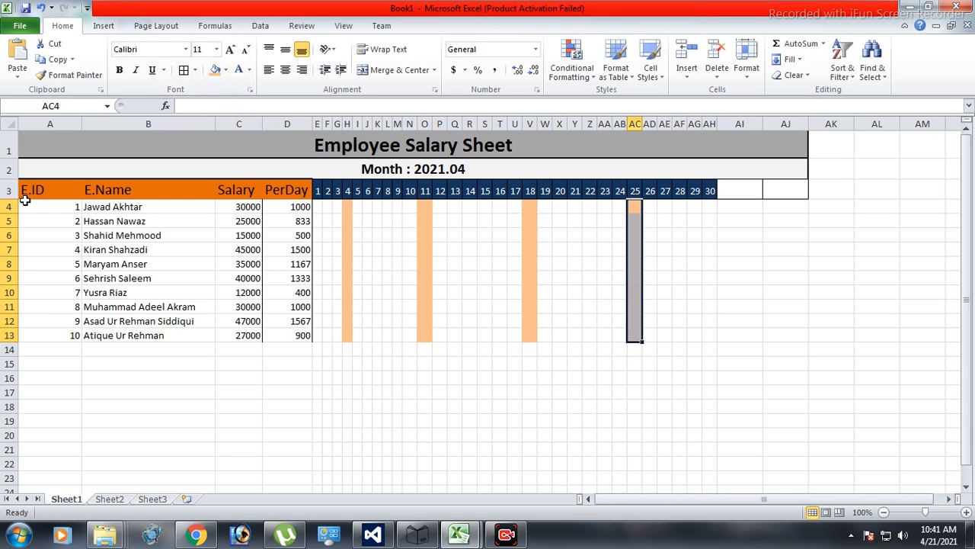
Insert a row above the column headers and enter S in it above days 4, 11, 18 and 25.
right_click(4, 188)
left_click(47, 278)
left_click(347, 187)
type("S")
key("Right")
key("Right")
key("Right")
key("Right")
key("Right")
key("Right")
key("Right")
type("S")
key("Right")
key("Right")
key("Right")
type("S")
key("Right")
key("Right")
key("Right")
key("Right")
key("Right")
key("Right")
key("Right")
type("S")
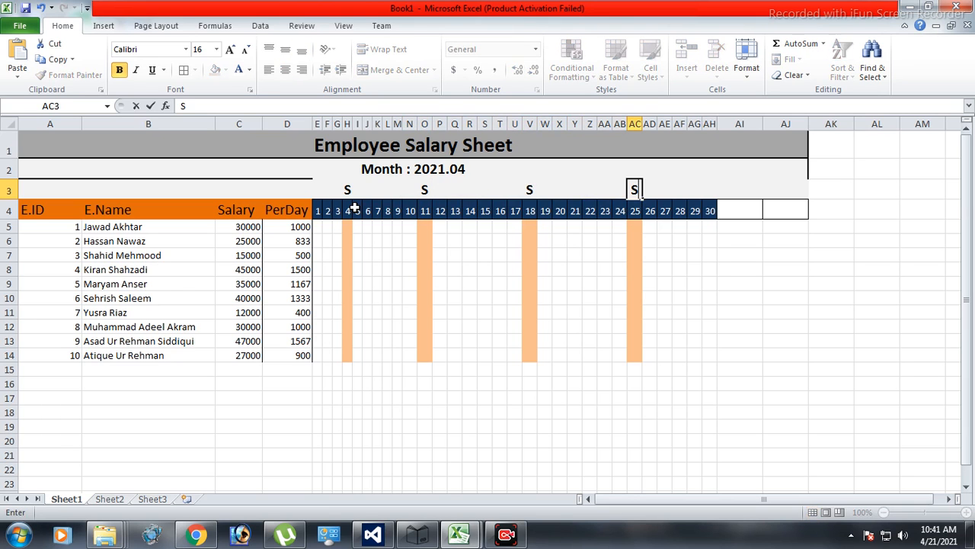
left_click(267, 187)
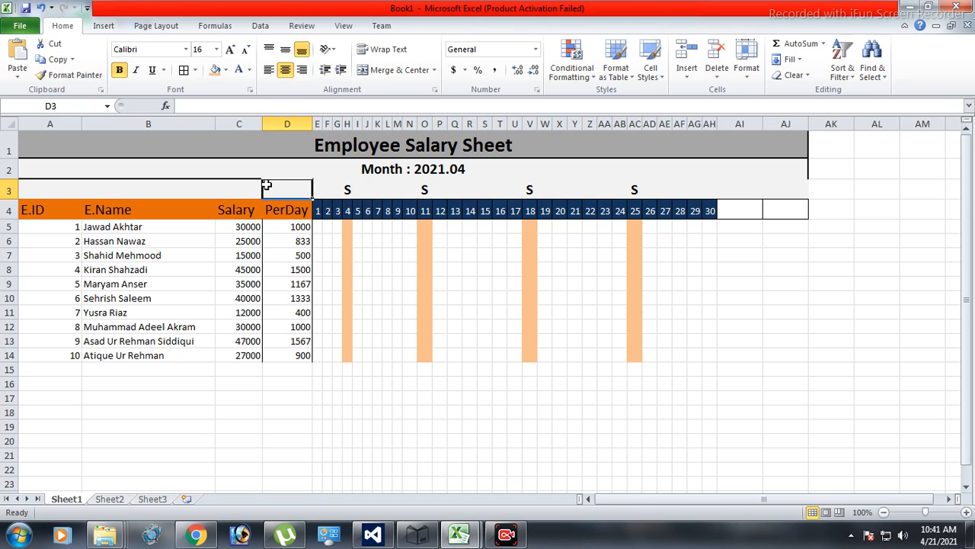
Put a thick box border around each of the four S cells in row 3.
left_click(347, 190)
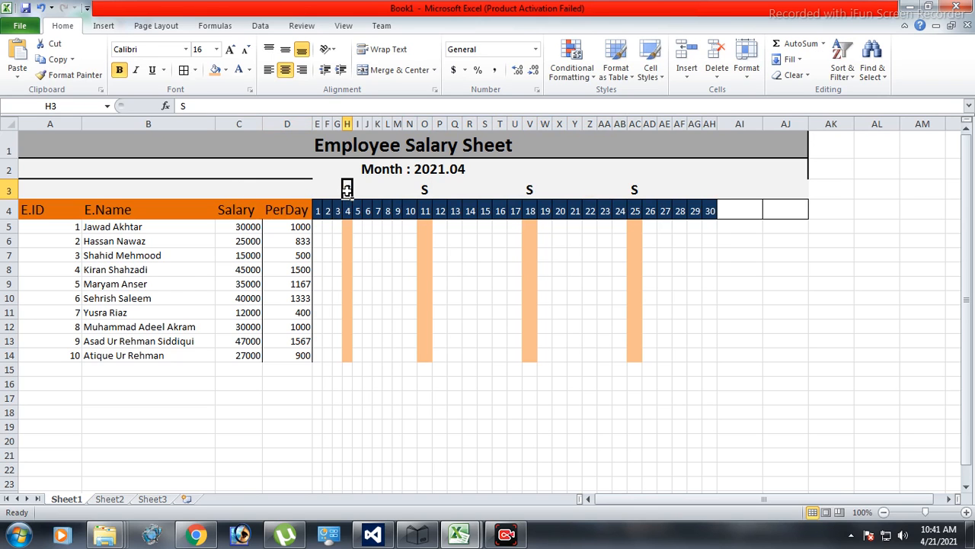
left_click(194, 70)
left_click(201, 214)
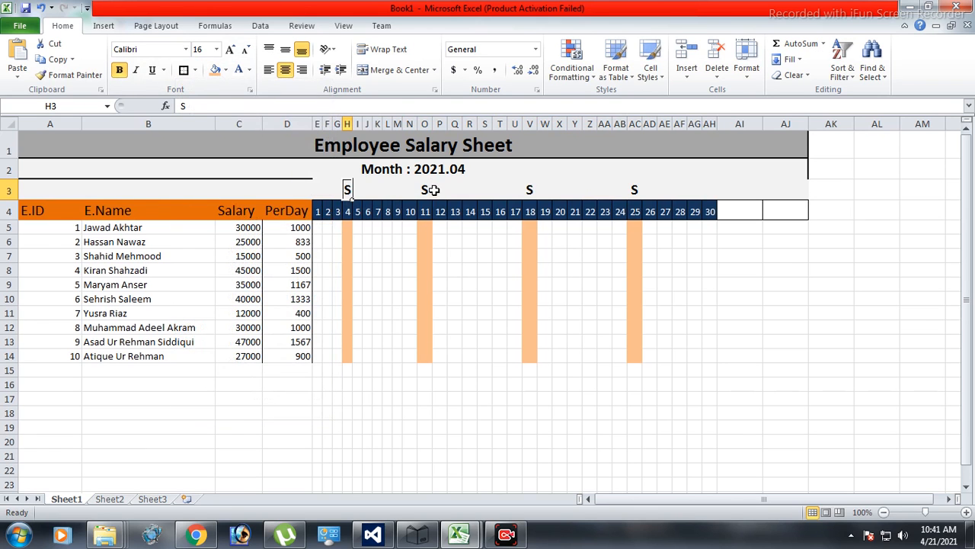
left_click(428, 189)
left_click(184, 70)
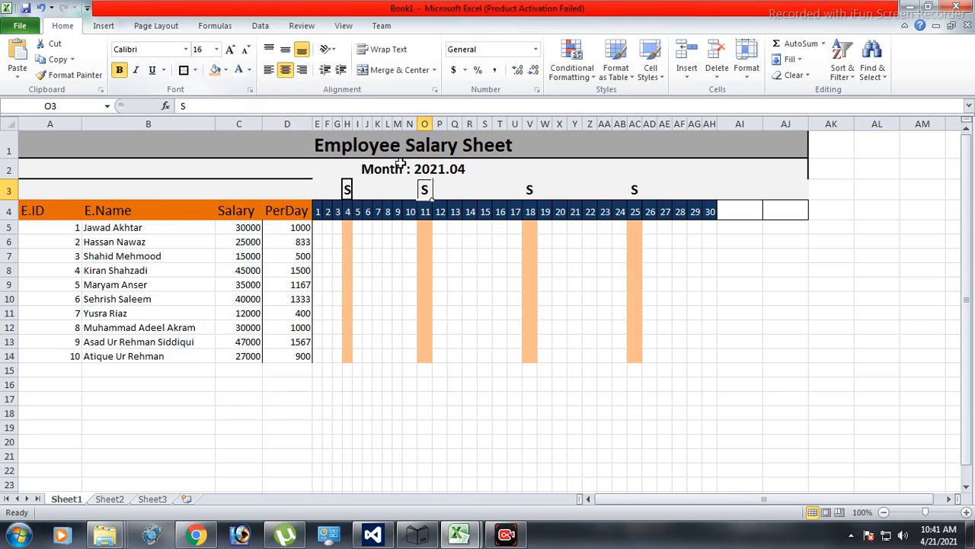
left_click(532, 192)
left_click(184, 70)
left_click(631, 190)
left_click(183, 70)
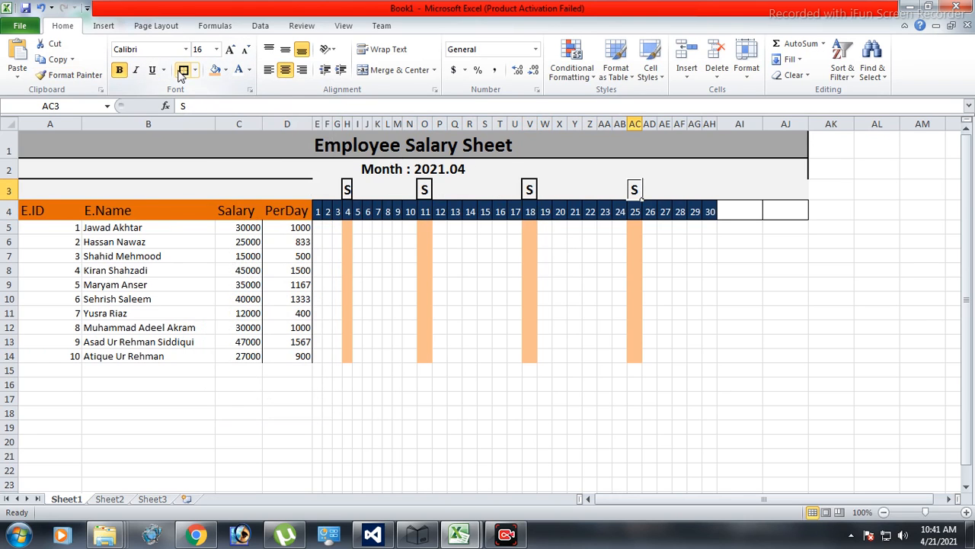
Put a thick box border around the merged month cell in row 2 and slightly widen column H.
left_click(283, 170)
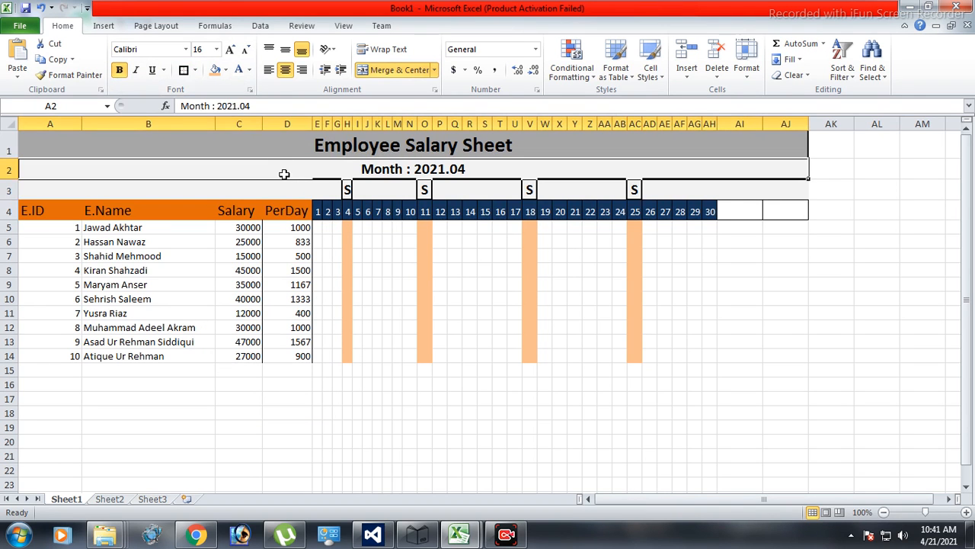
left_click(183, 70)
left_click(589, 412)
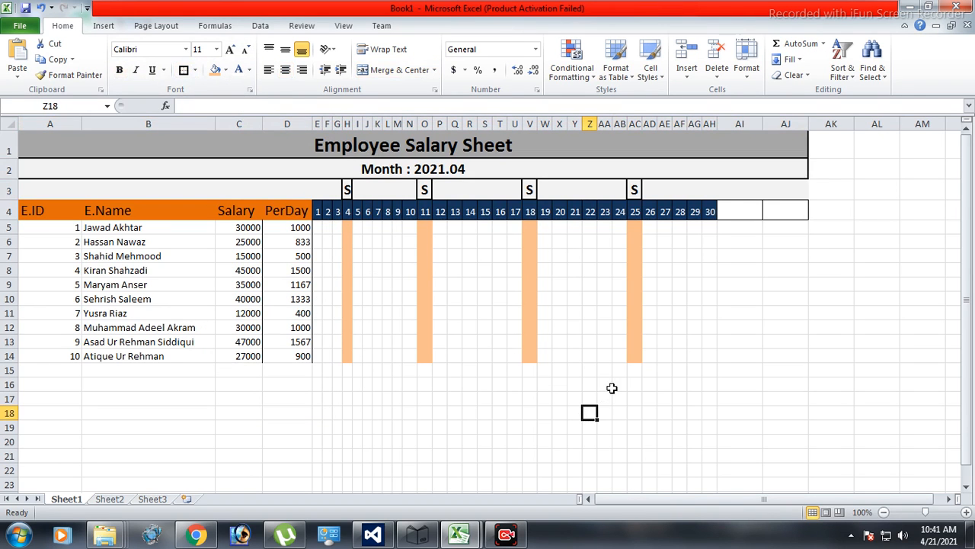
left_click_drag(352, 124, 352, 141)
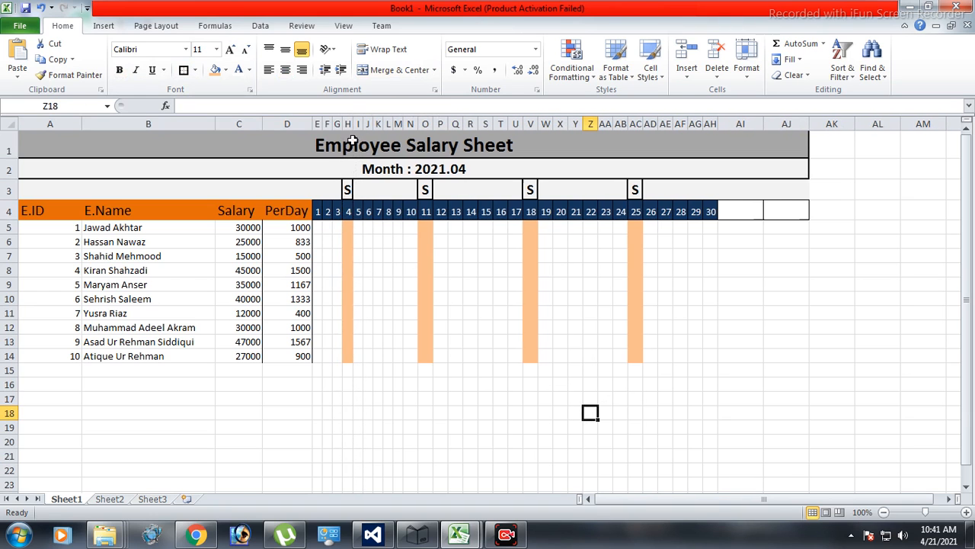
left_click(471, 454)
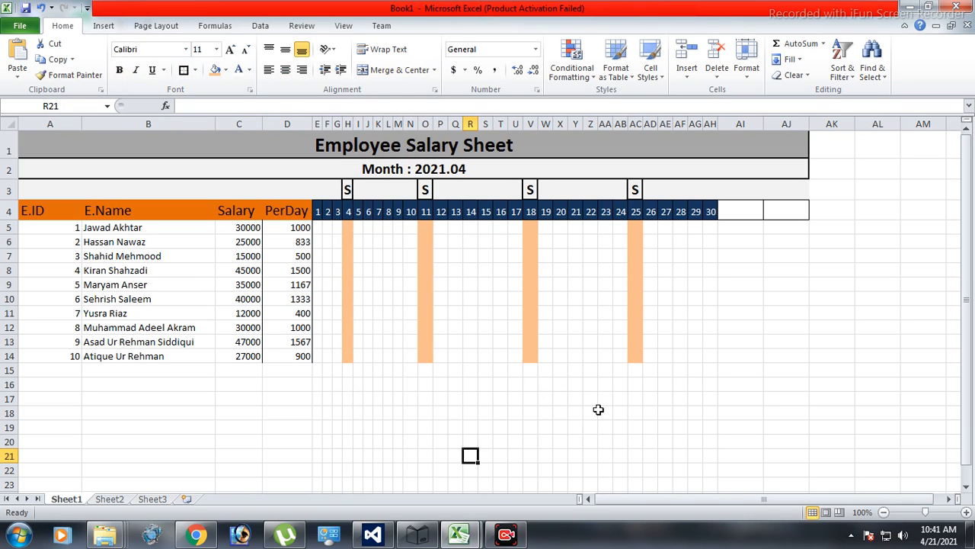
Enter the header PresentDays in cell AI4.
left_click(747, 213)
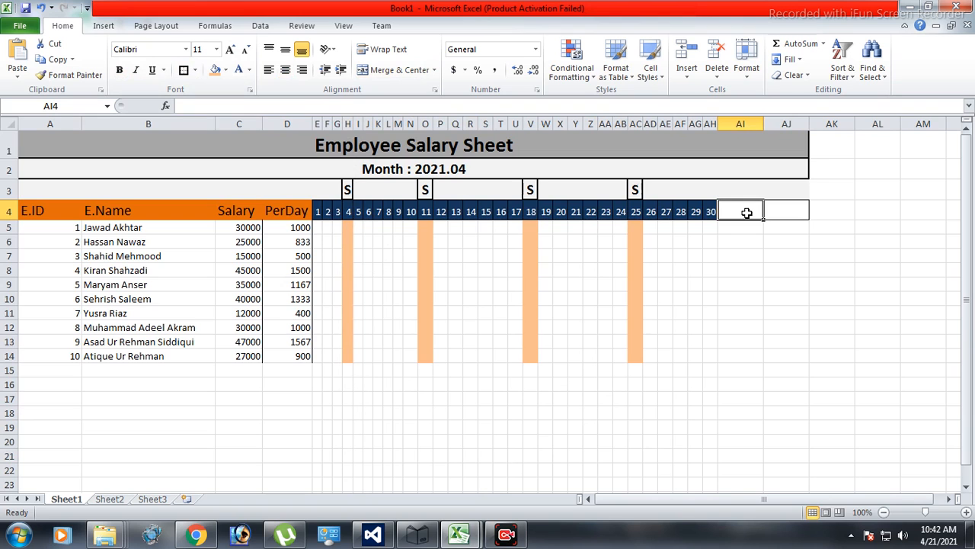
type("Pr")
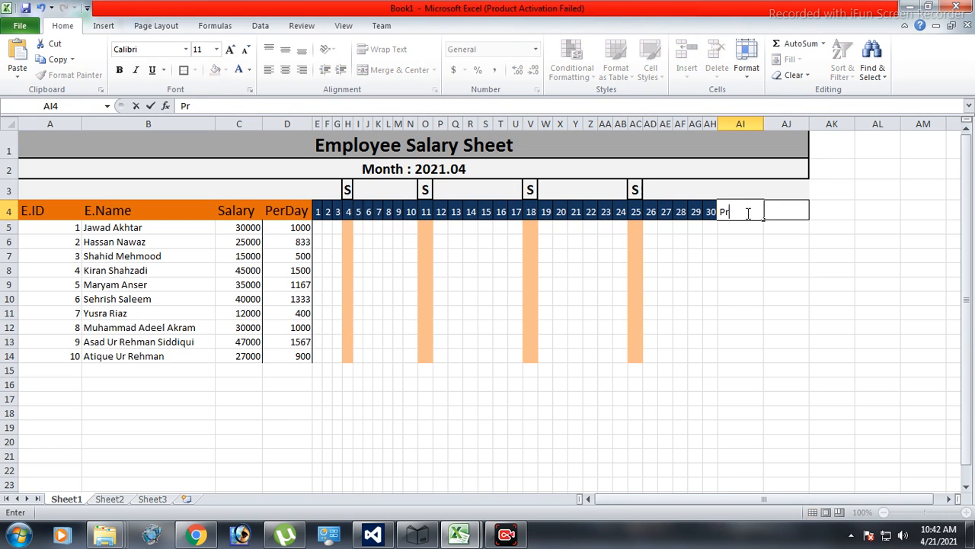
type("esentDays")
key("Return")
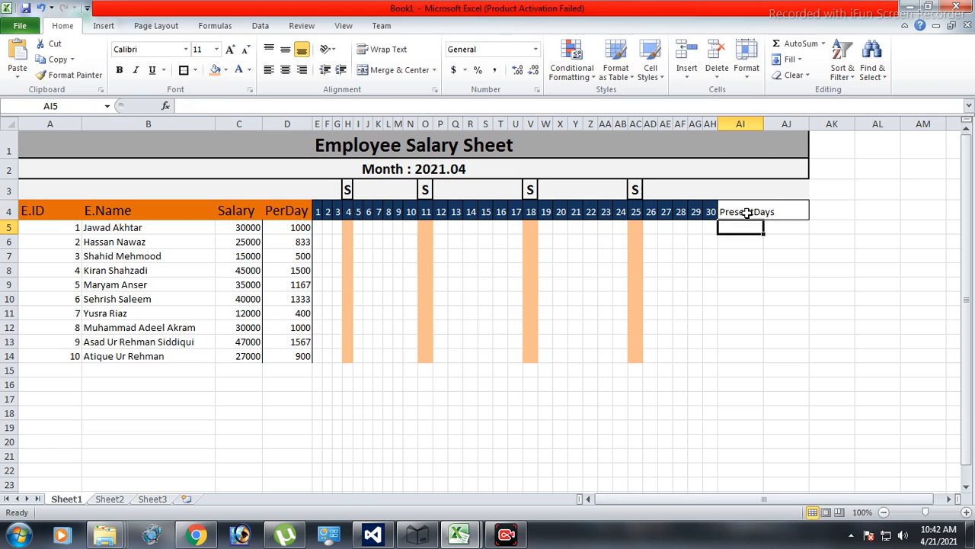
Enter the header Salary To Pay in cell AJ4 and widen columns AI and AJ to fit their headers.
double_click(764, 123)
left_click(805, 210)
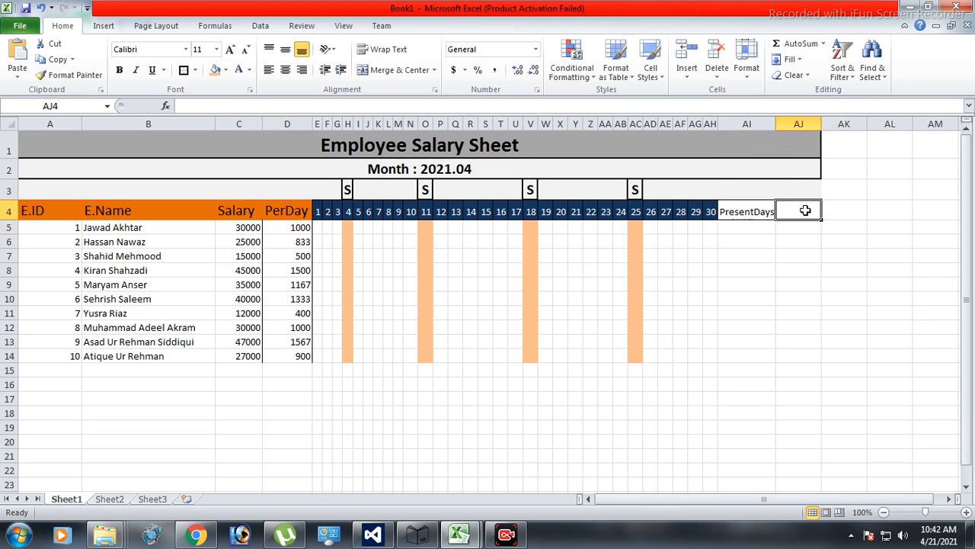
type("Salary")
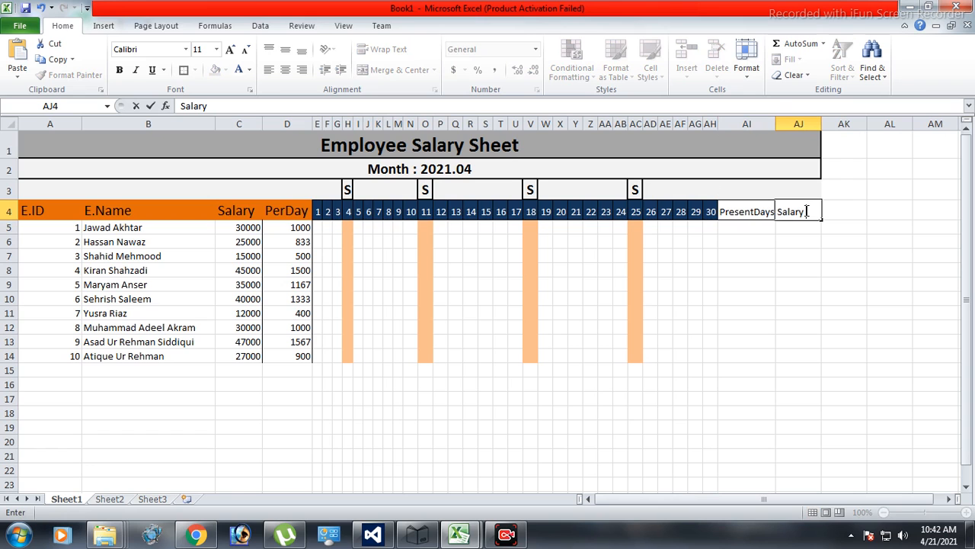
type(" To Pay")
key("Return")
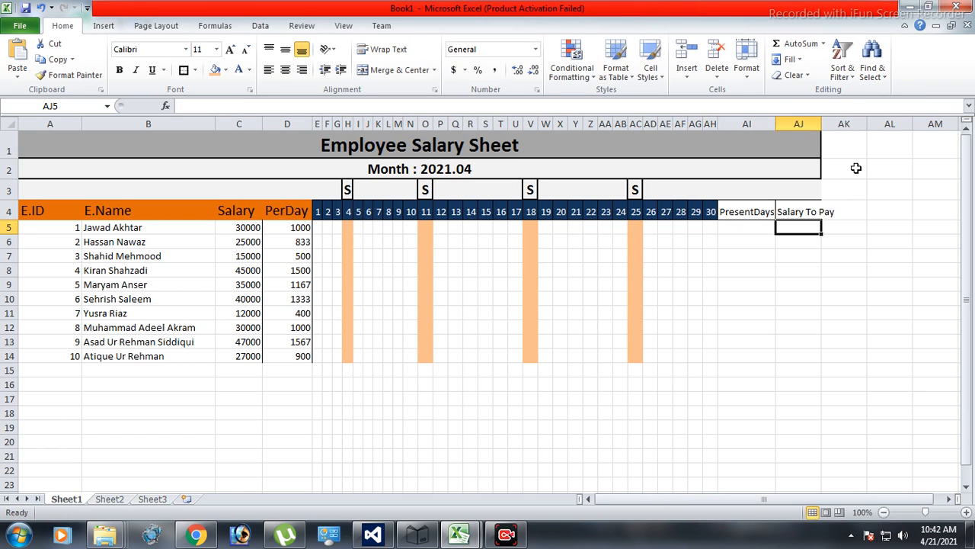
left_click_drag(821, 123, 835, 126)
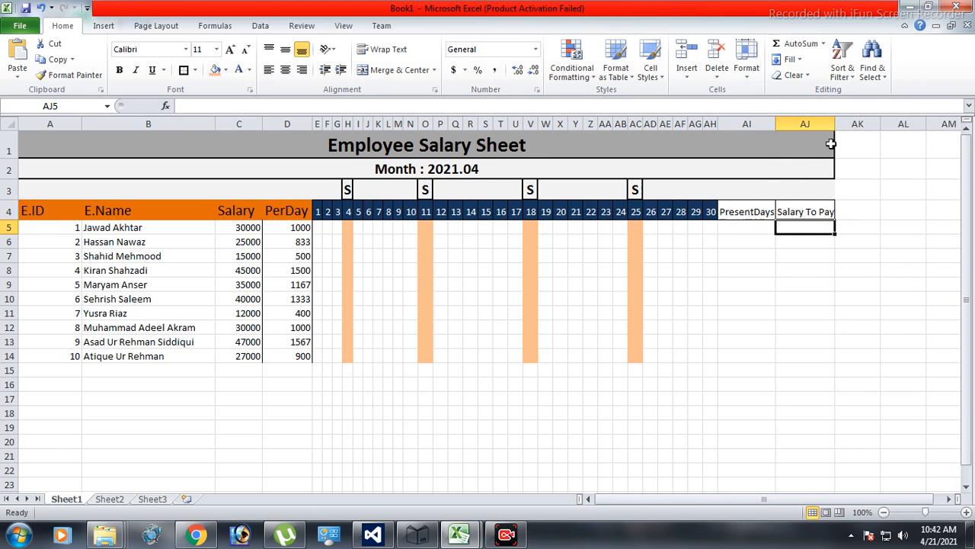
Give the PresentDays header a dark olive green fill and white text, centered both ways, and slightly widen column AI.
left_click(751, 211)
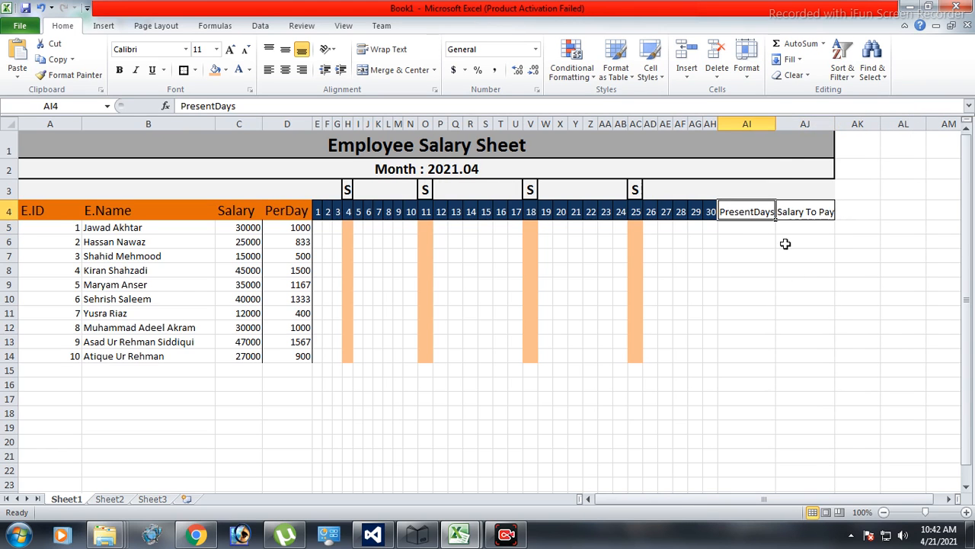
left_click(226, 69)
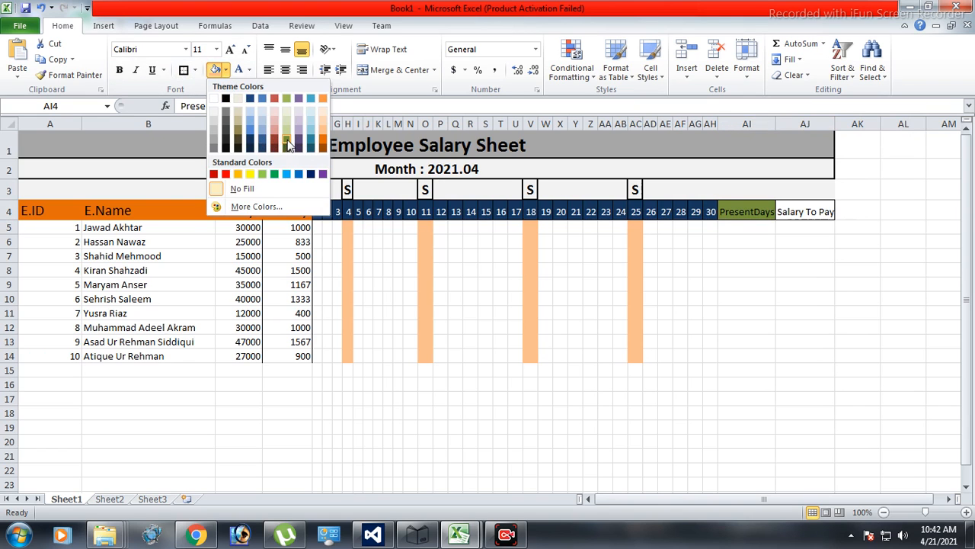
left_click(288, 145)
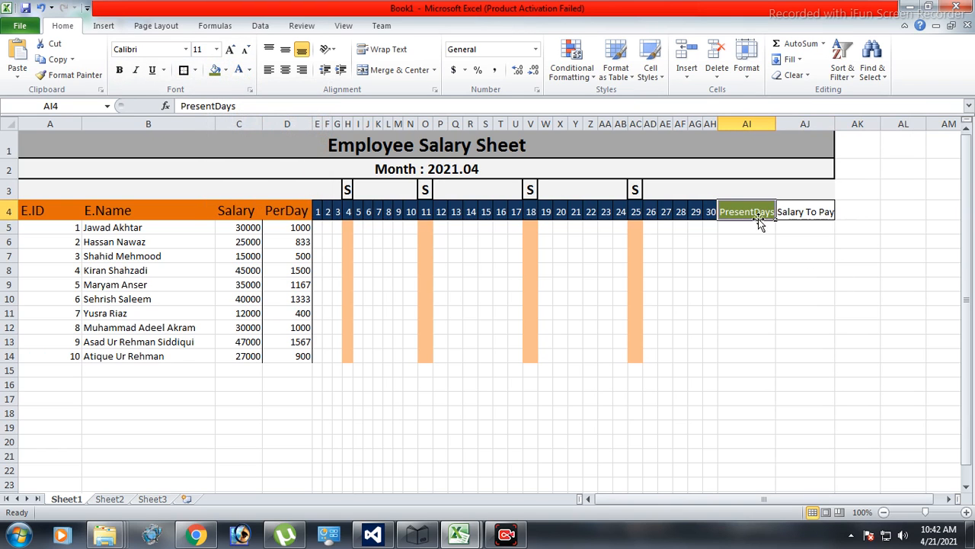
left_click_drag(776, 123, 777, 123)
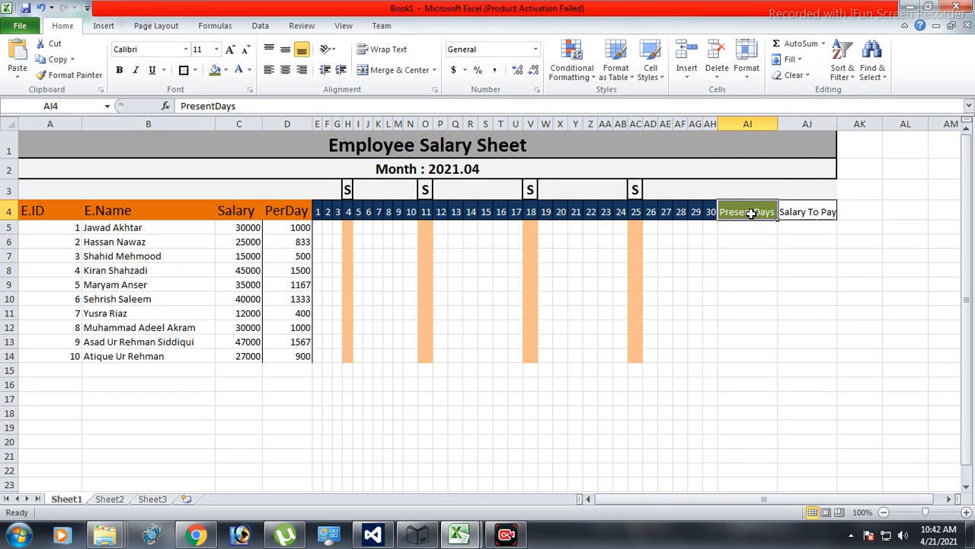
left_click(285, 70)
left_click(286, 50)
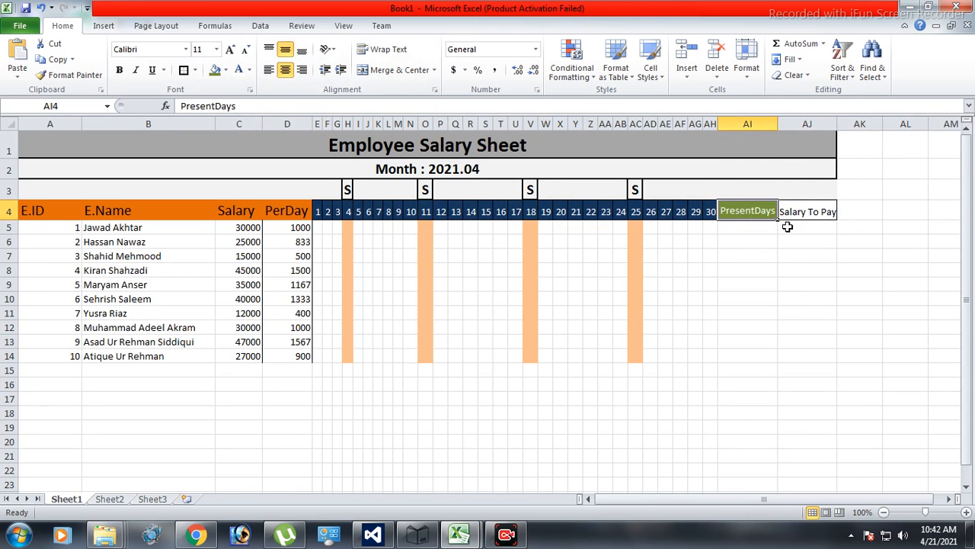
Apply the same dark olive green fill and white text to the Salary To Pay header.
left_click(808, 213)
left_click(214, 69)
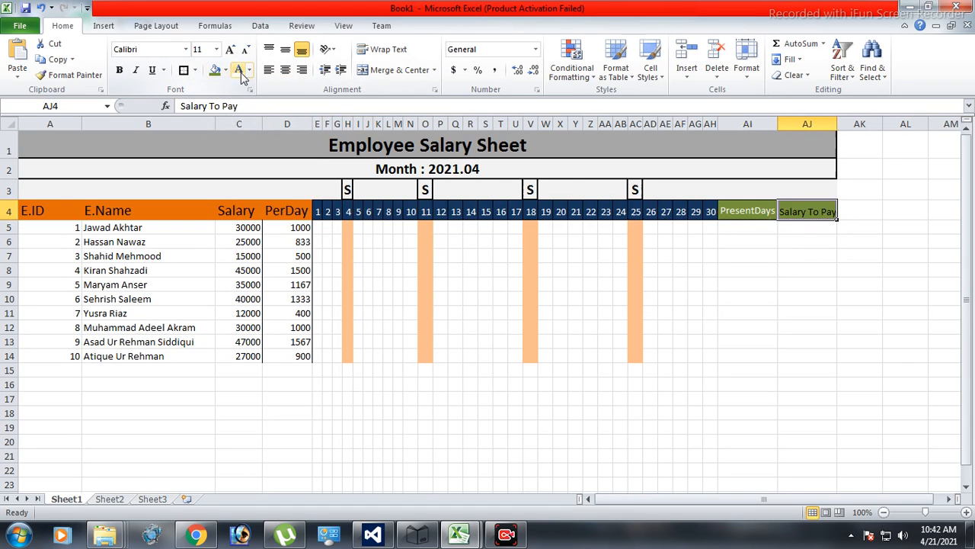
left_click(237, 69)
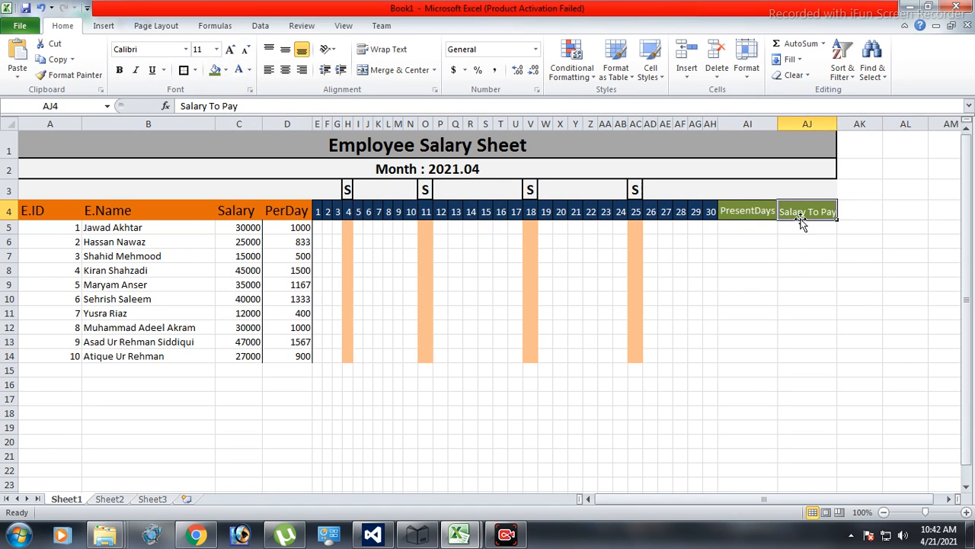
left_click(789, 269)
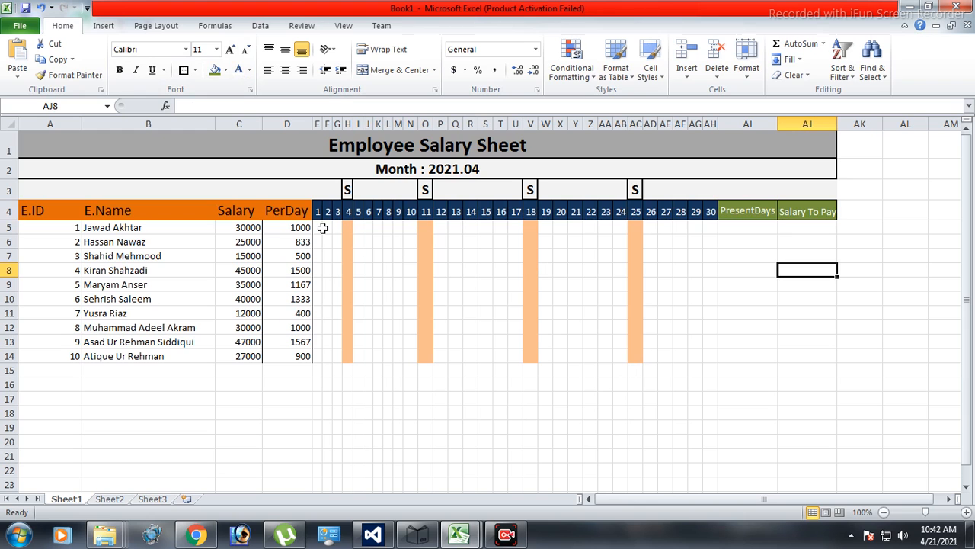
Enter P for all ten employees in the day 4 Sunday column, cells H5 to H14.
left_click(348, 227)
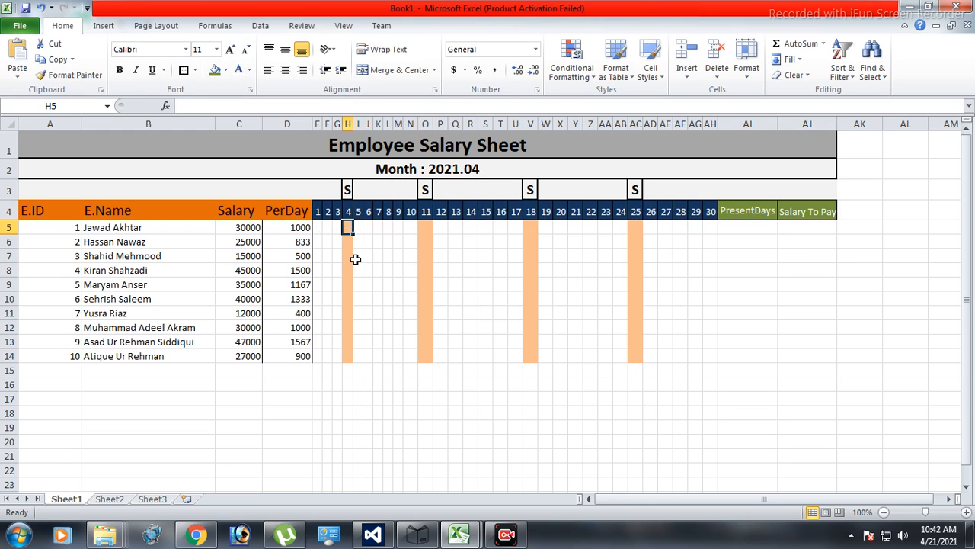
type("P")
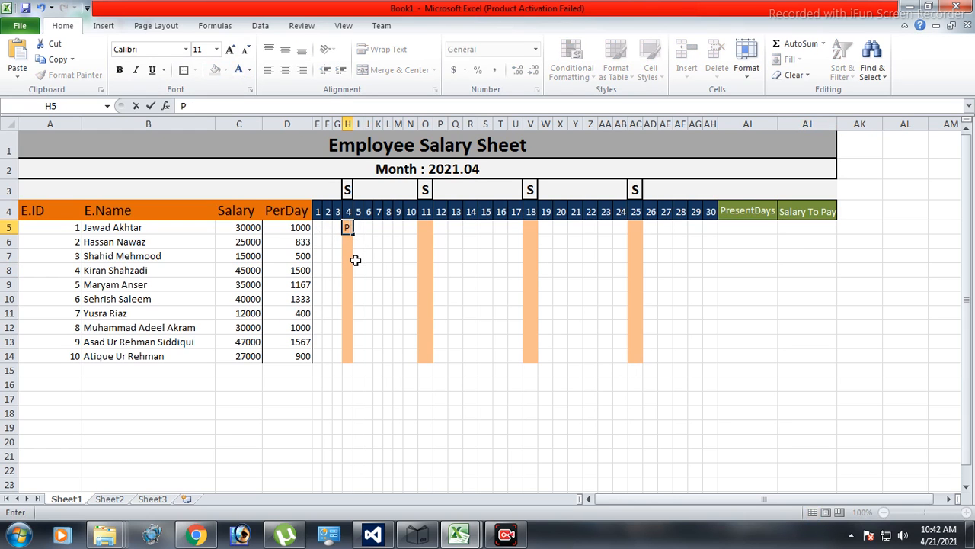
left_click(349, 281)
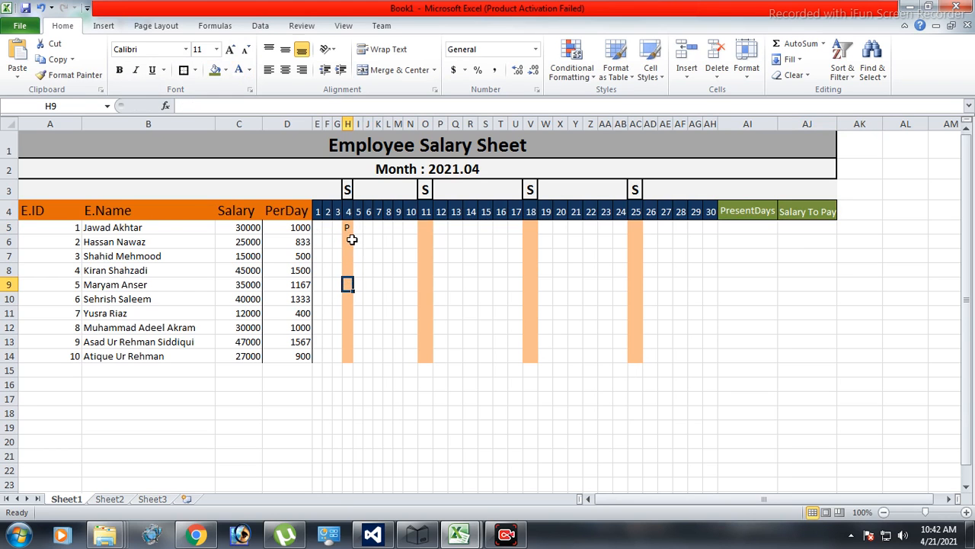
left_click(350, 231)
left_click_drag(353, 235, 351, 362)
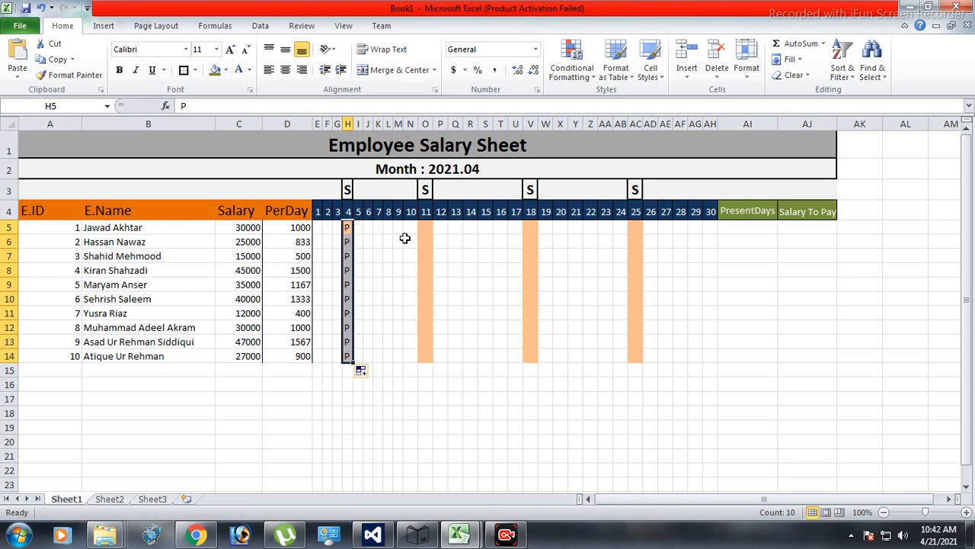
Enter P for all ten employees in the day 11 Sunday column, cells O5 to O14.
left_click(428, 227)
type("P")
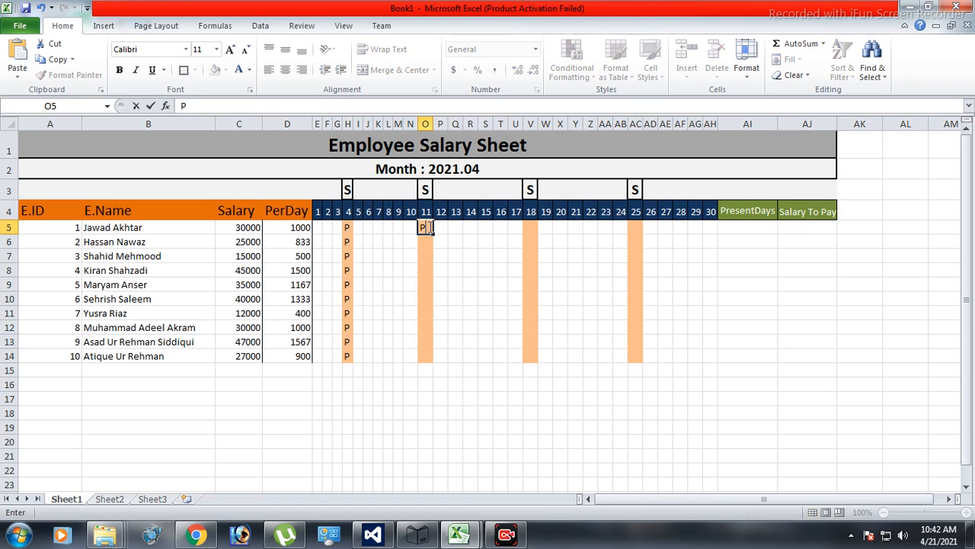
left_click(454, 270)
left_click(424, 228)
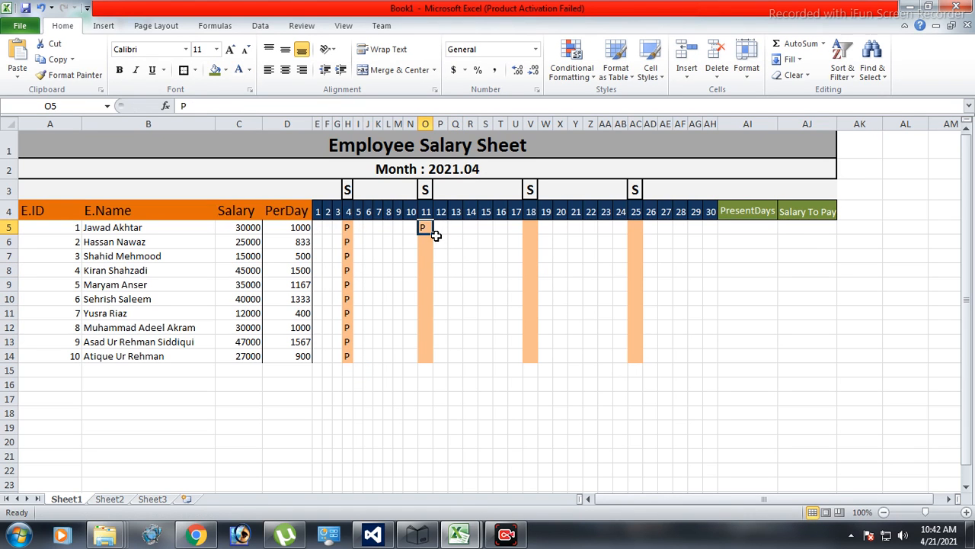
left_click_drag(434, 236, 438, 370)
key("Return")
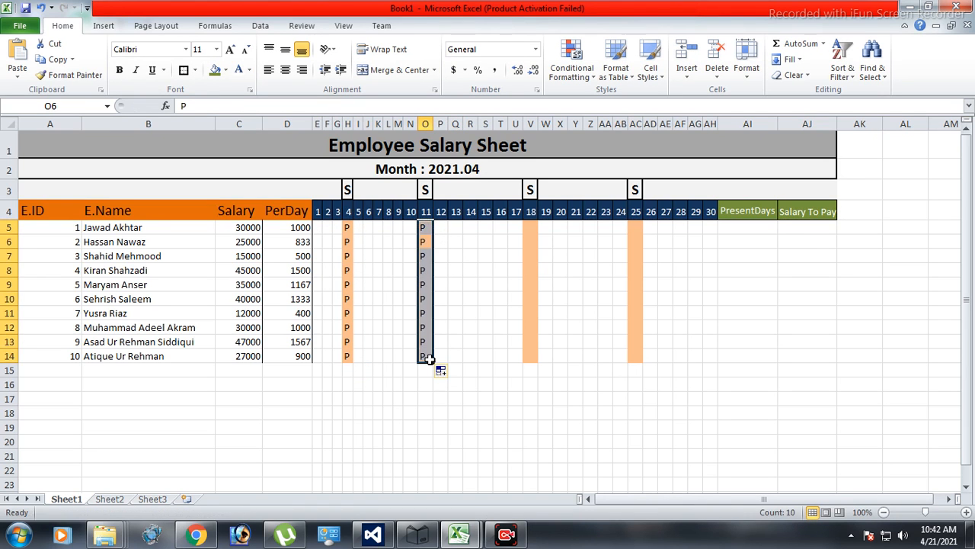
Enter P for all ten employees in the day 18 Sunday column, cells V5 to V14.
left_click(531, 227)
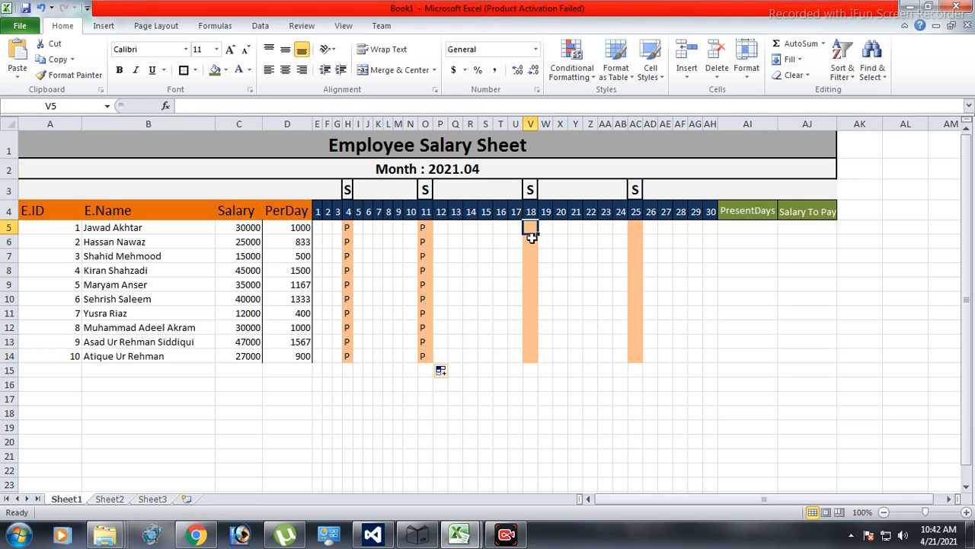
type("P")
left_click_drag(536, 235, 536, 370)
key("Return")
left_click(602, 396)
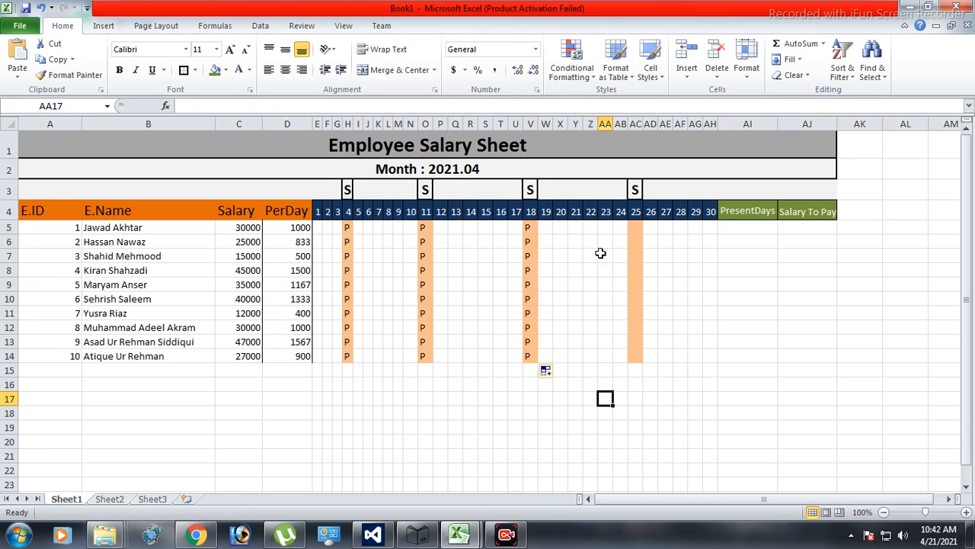
Enter P for all ten employees in the day 25 Sunday column, cells AC5 to AC14.
left_click(637, 226)
type("P")
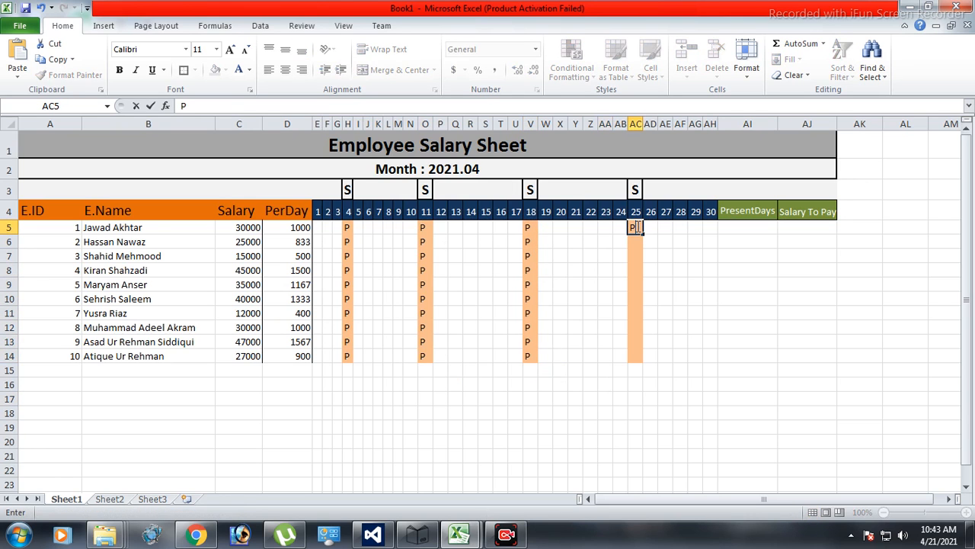
key("Return")
left_click(633, 227)
left_click_drag(643, 234, 631, 369)
key("Return")
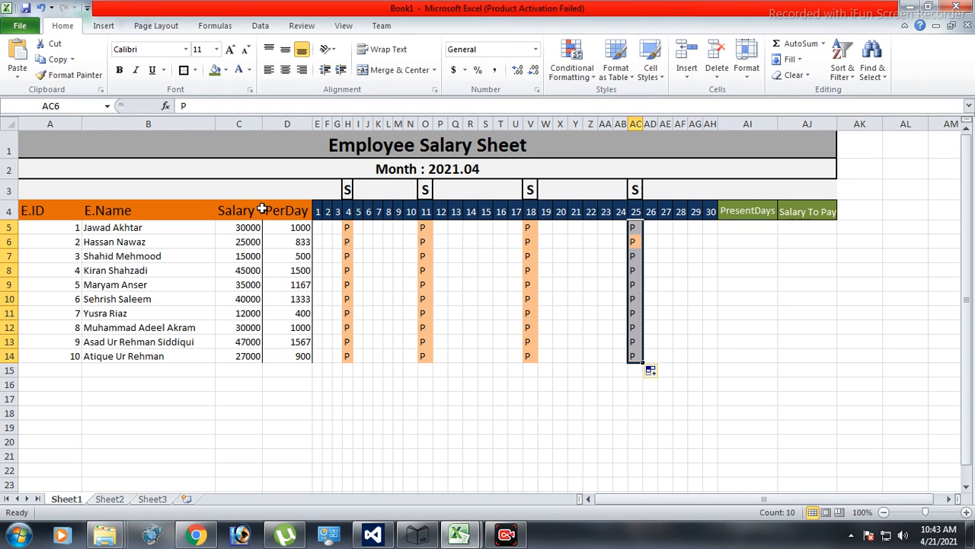
Clear the PerDay values of all ten employees in cells D5 to D14.
left_click(298, 227)
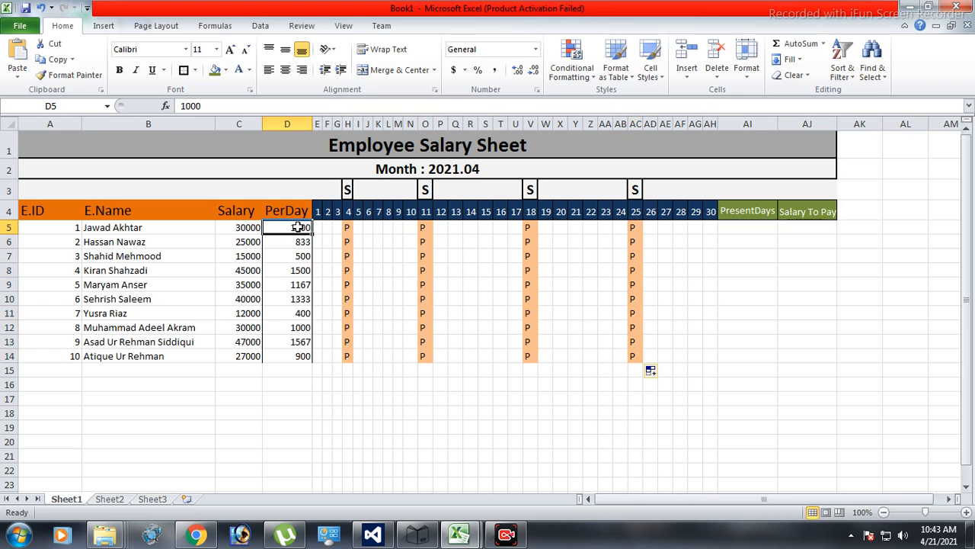
key("Delete")
key("Return")
left_click(298, 227)
key("Return")
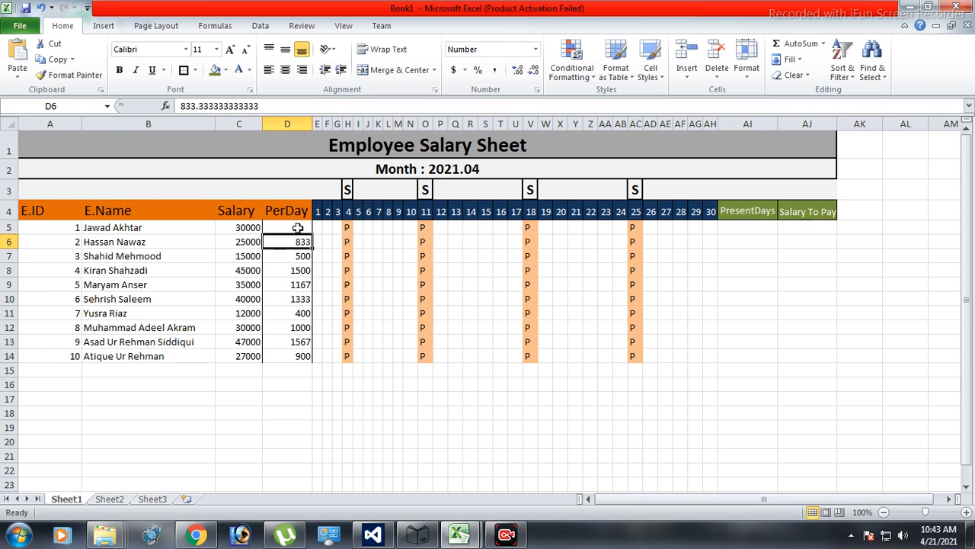
key("Delete")
key("Return")
key("Delete")
key("Return")
key("Delete")
key("Return")
key("Delete")
key("Return")
key("Delete")
key("Return")
key("Delete")
key("Return")
key("Delete")
key("Return")
key("Delete")
key("Return")
key("Delete")
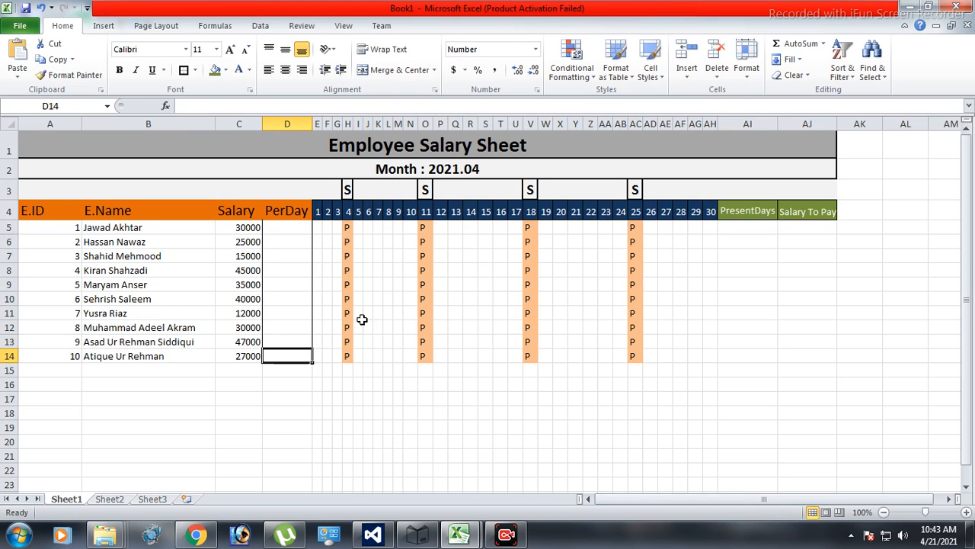
Enter the formula =C5/30 in cell D5 to calculate the first employee's daily pay from the salary.
left_click(293, 231)
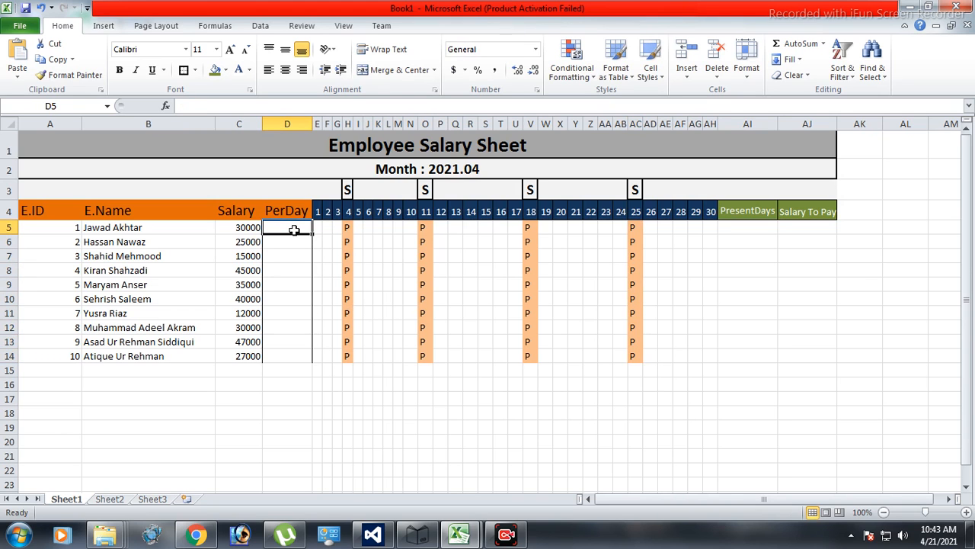
scroll(293, 230, "up", 3)
left_click(604, 500)
scroll(324, 280, "up", 1)
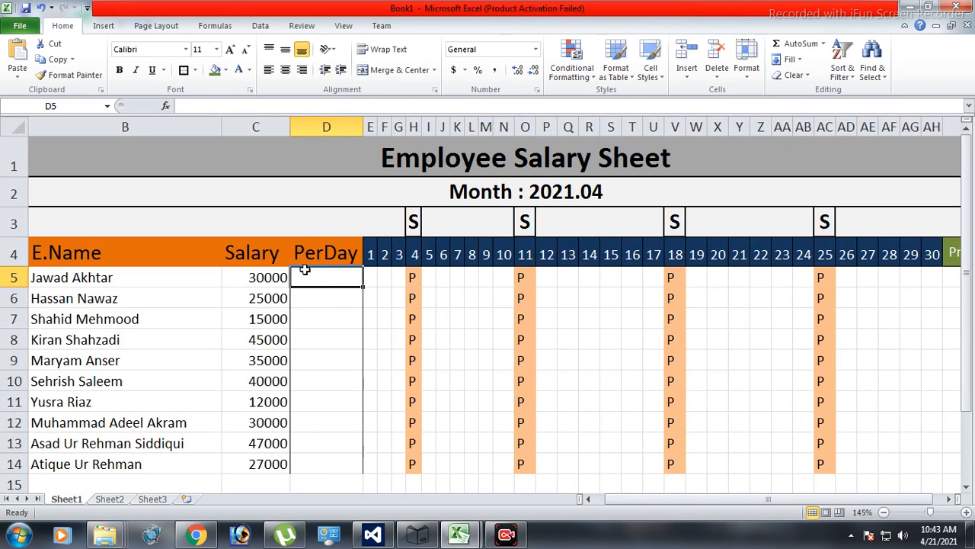
double_click(322, 283)
type("=")
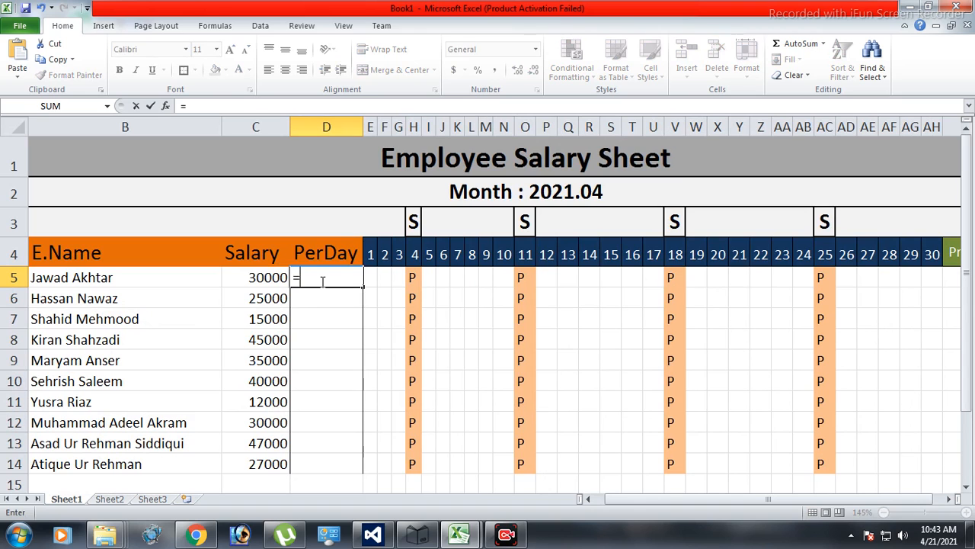
left_click(261, 277)
type("/")
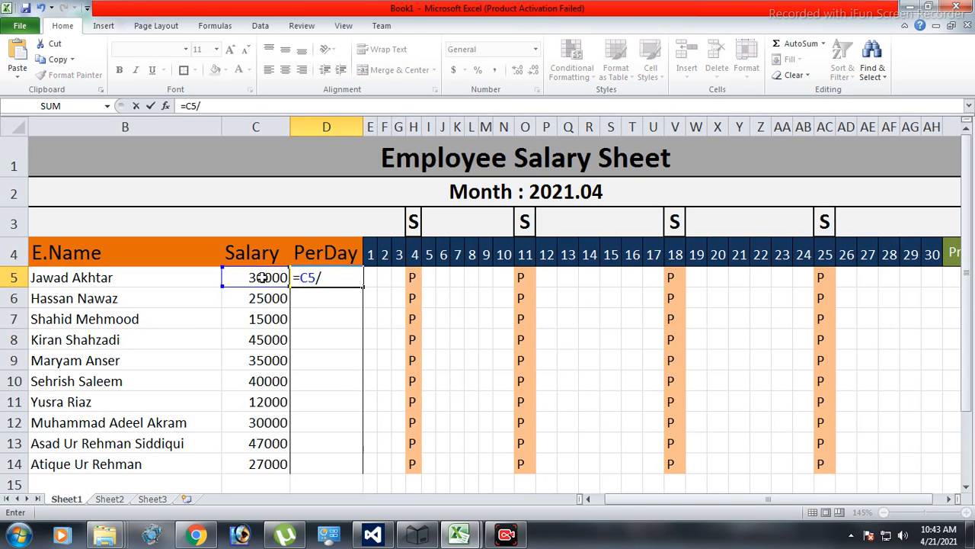
type("30")
key("Return")
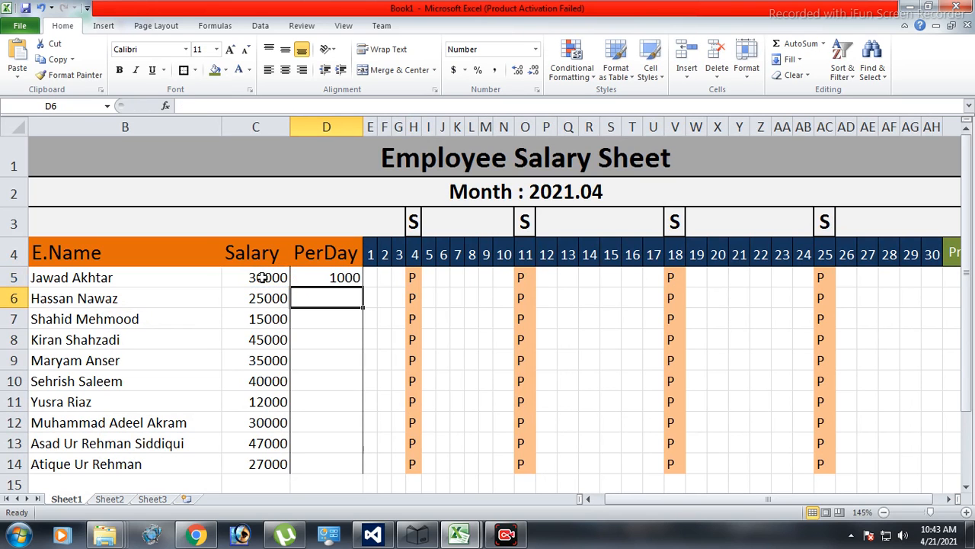
Fill the PerDay formula from D5 down to D14 for the remaining employees.
left_click(323, 278)
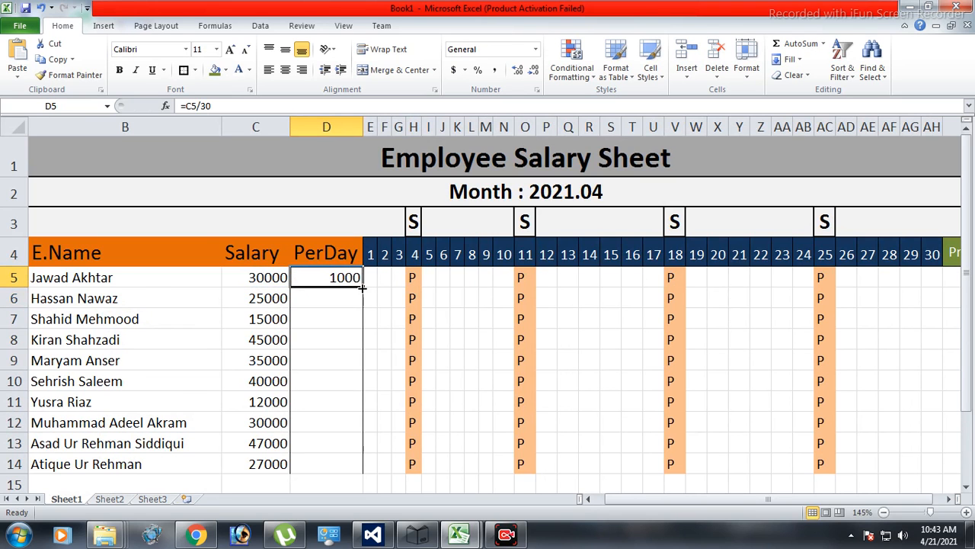
scroll(376, 293, "down", 1)
left_click_drag(364, 185, 348, 367)
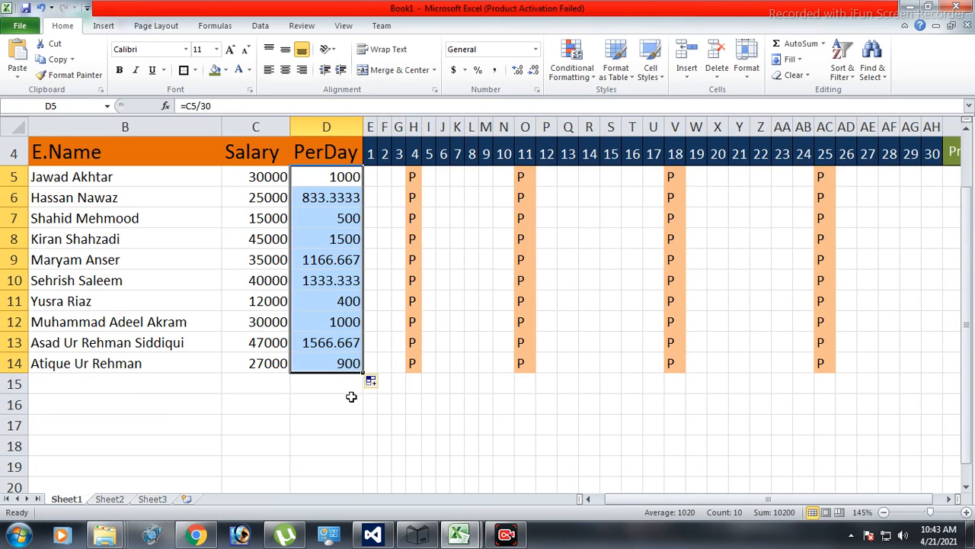
Format the second employee's PerDay cell, D6, as Number with 0 decimal places.
left_click(341, 197)
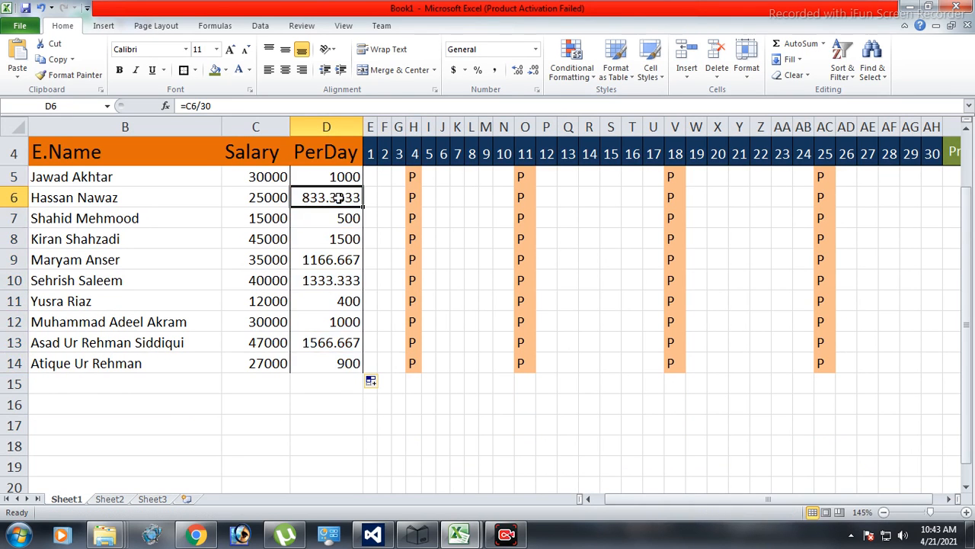
right_click(341, 198)
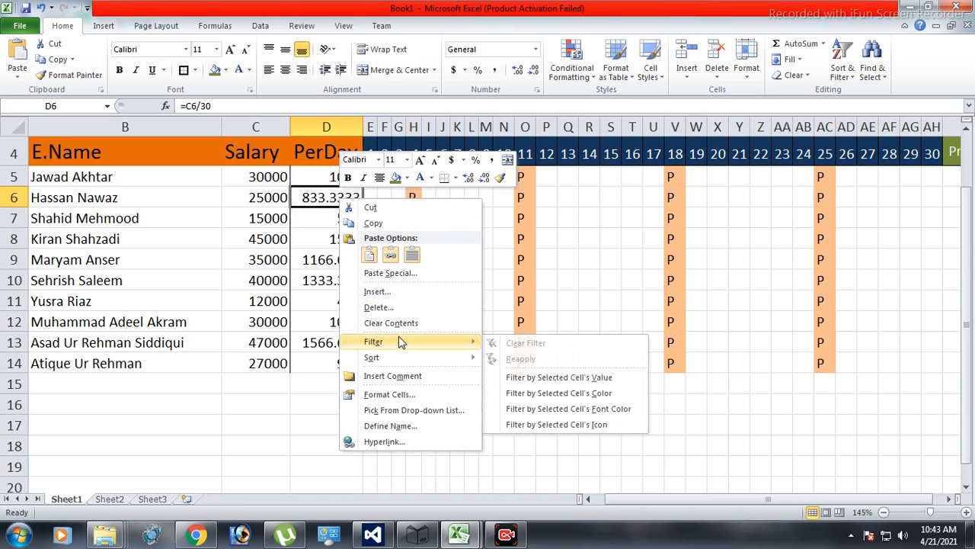
left_click(394, 394)
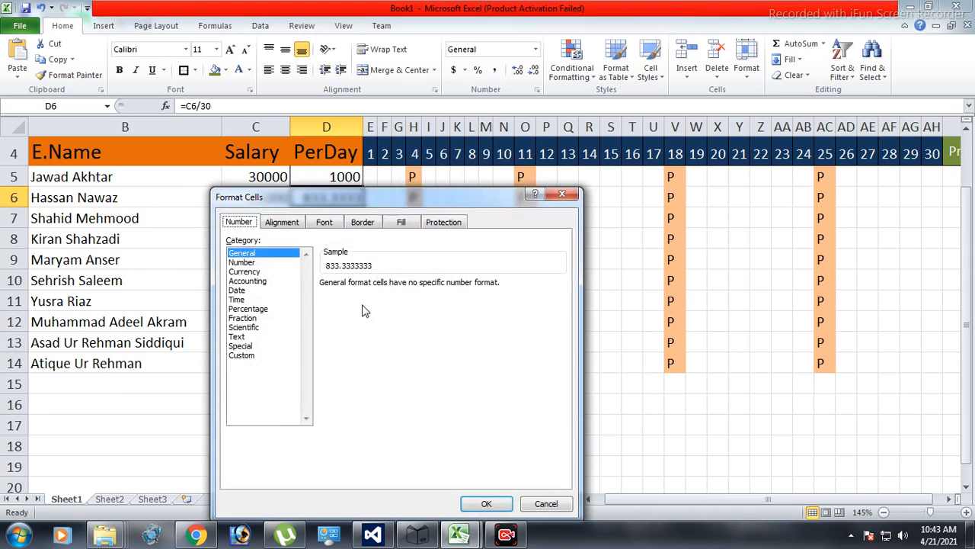
left_click(265, 262)
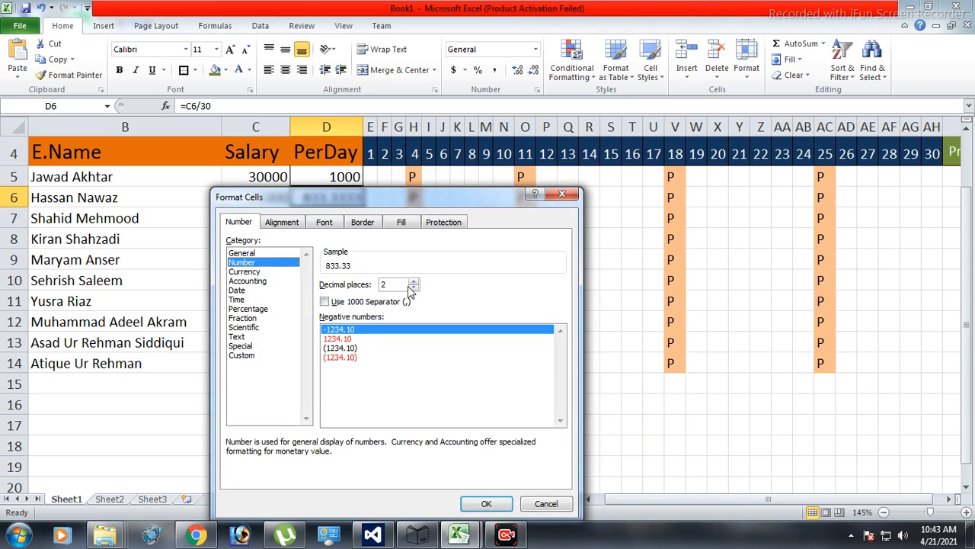
left_click(413, 288)
left_click(413, 288)
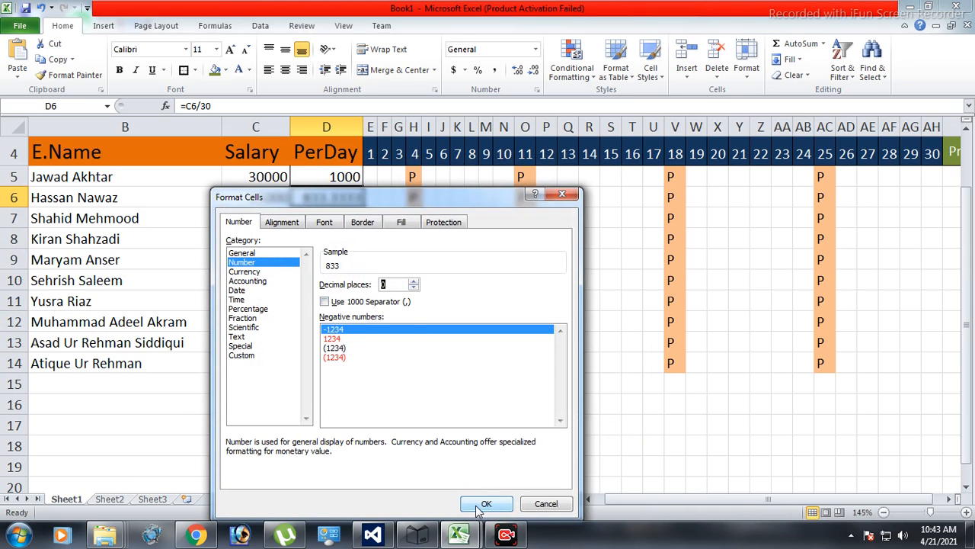
left_click(484, 505)
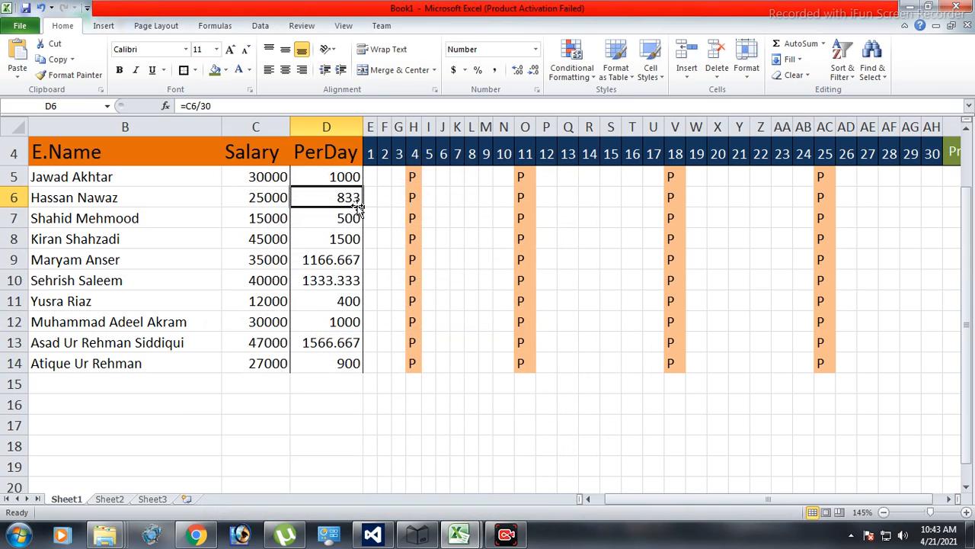
Fill cell D6 down to D14 so the remaining PerDay values take the same whole-number format.
left_click_drag(364, 206, 356, 366)
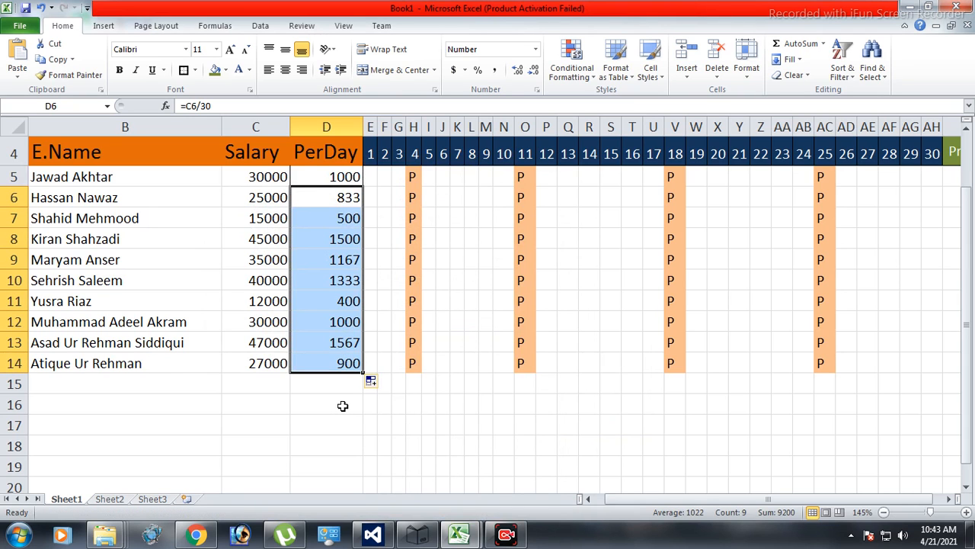
key("Return")
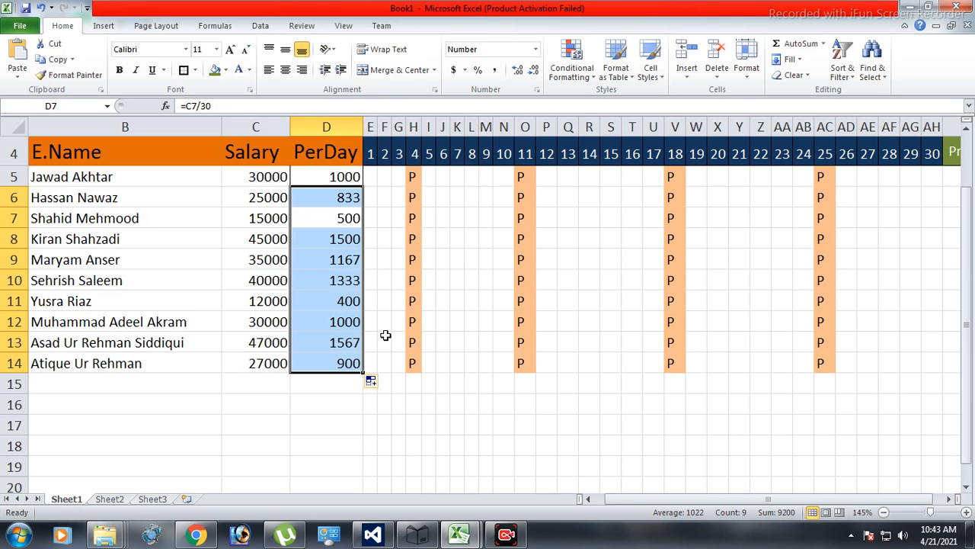
left_click(415, 398)
Add a bottom border to the name, salary and PerDay cells of the last employee, B14 to D14.
left_click_drag(93, 363, 323, 366)
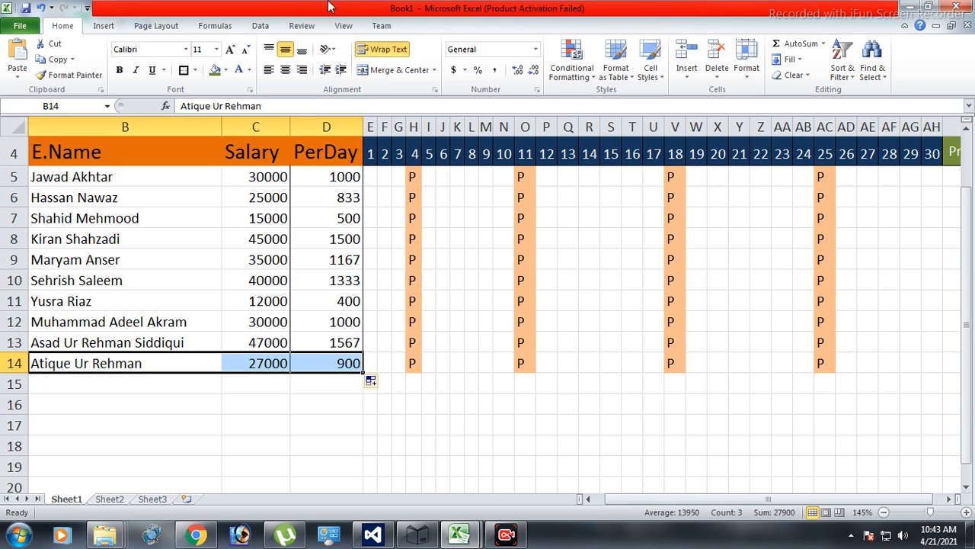
left_click(195, 70)
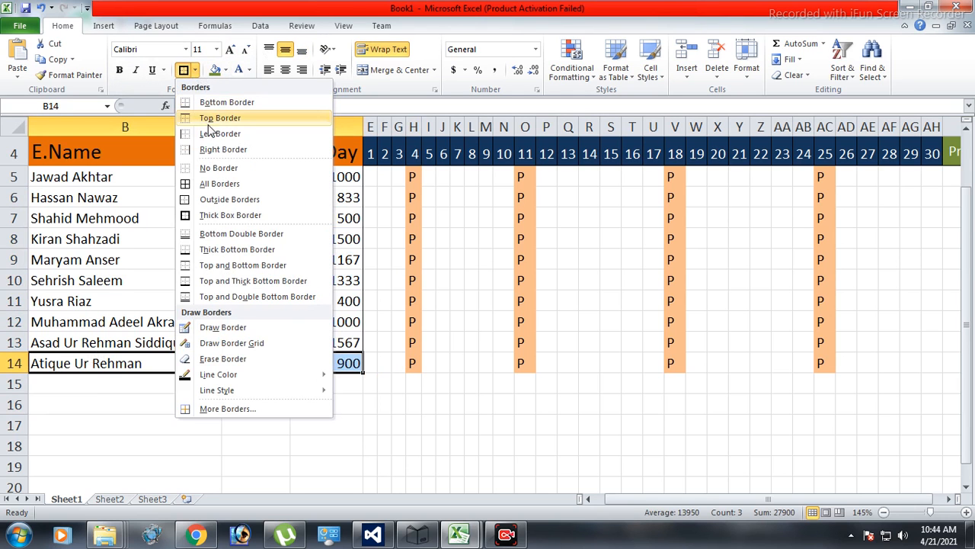
left_click(221, 102)
left_click(413, 419)
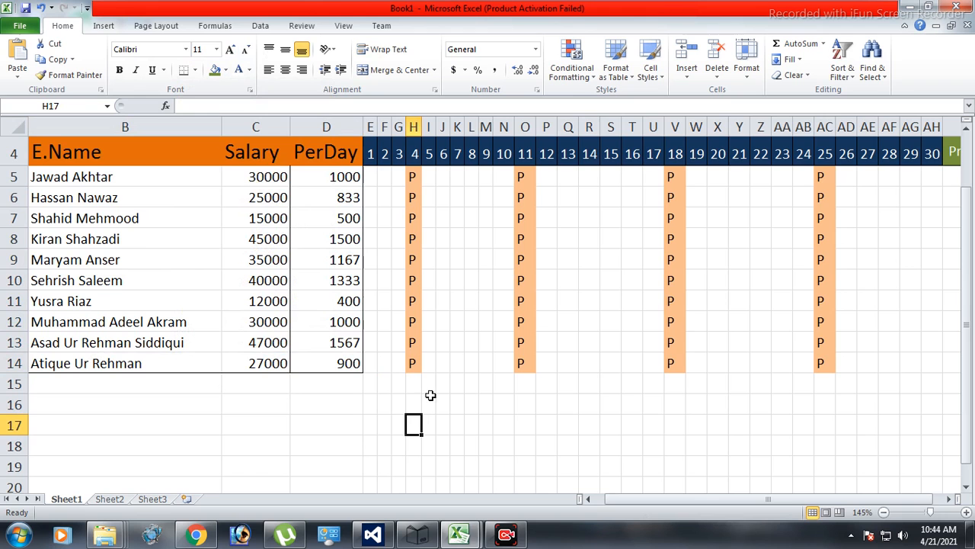
Apply all borders to the attendance grid for days 1 to 30, cells E5 to AH14.
left_click_drag(371, 177, 926, 363)
left_click(195, 69)
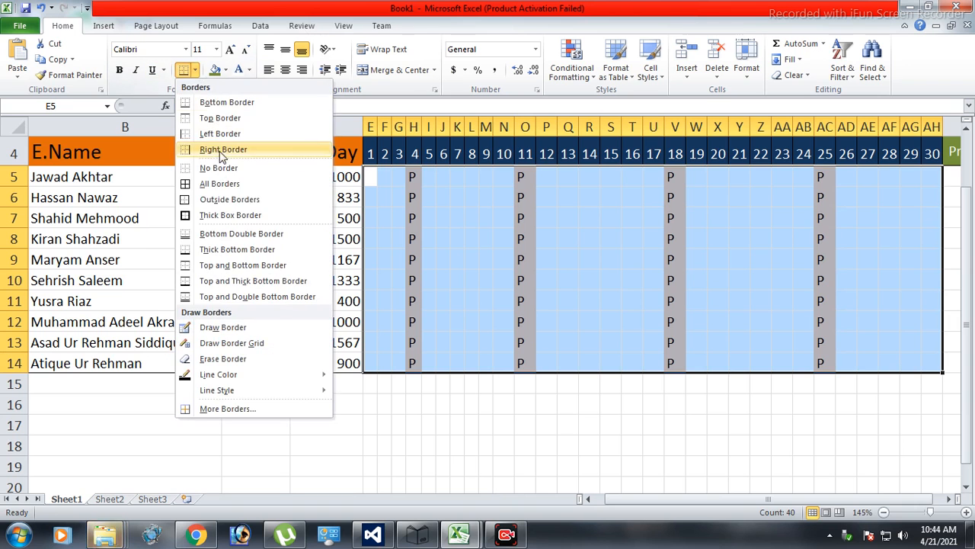
left_click(217, 184)
left_click(505, 425)
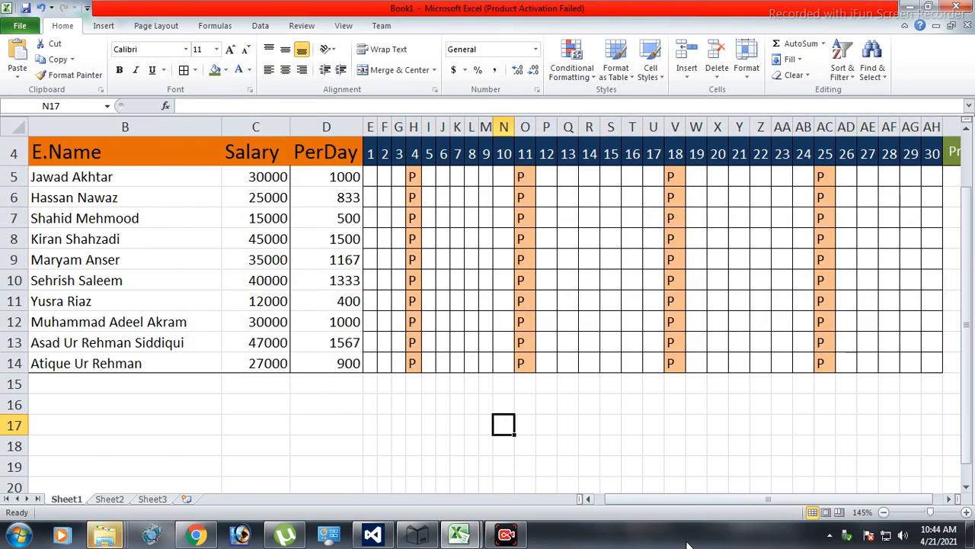
Enter the formula =COUNTIF(E5:AH5,"P") in PresentDays cell AI5 to count the first employee's present days.
left_click_drag(646, 499, 656, 499)
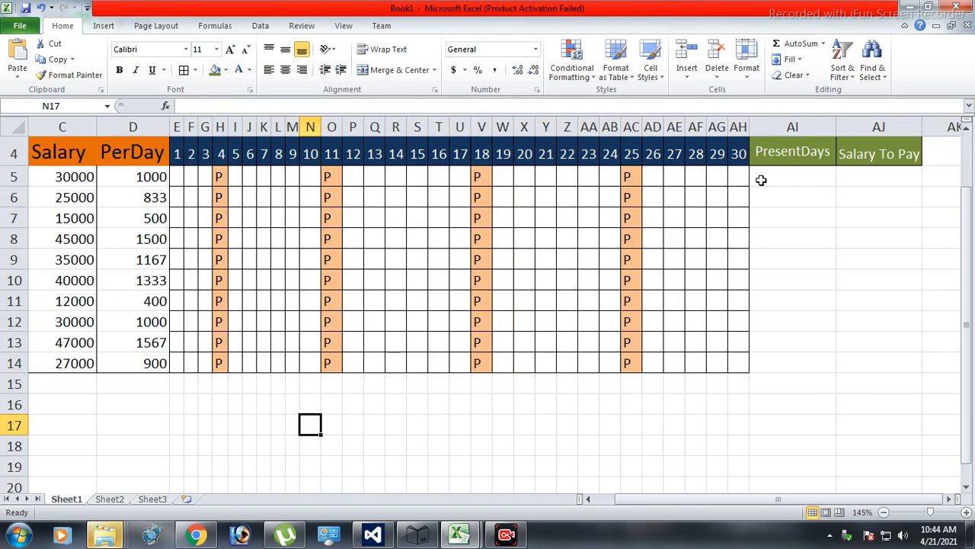
scroll(598, 287, "up", 1)
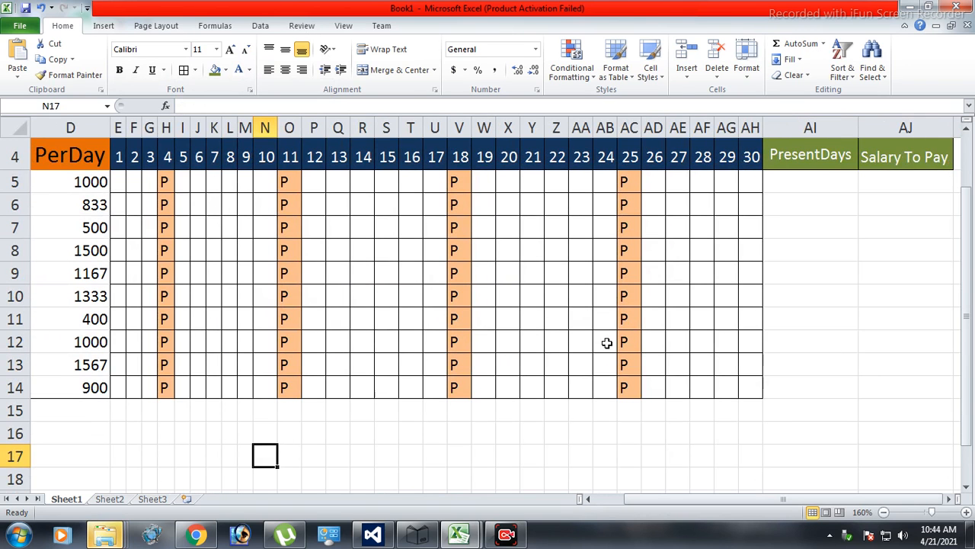
left_click(791, 184)
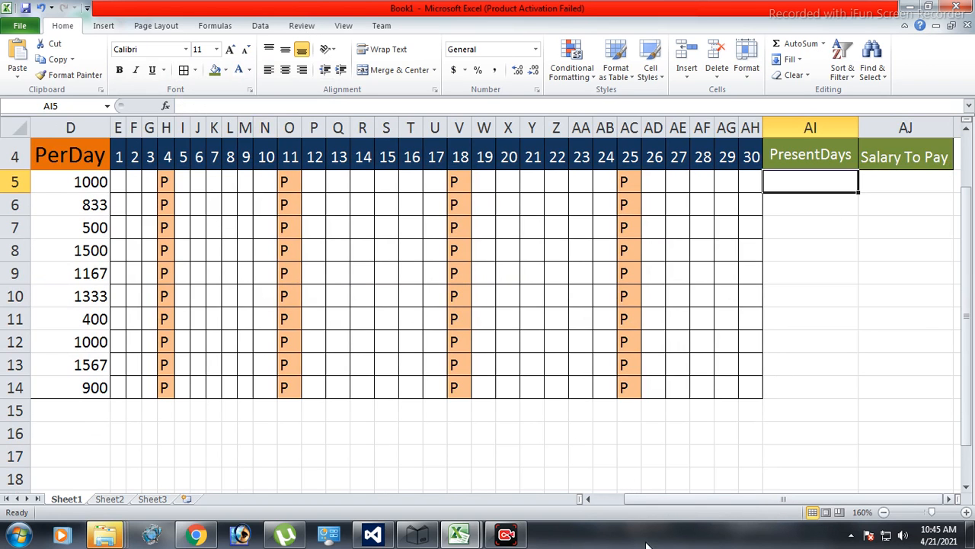
scroll(620, 391, "up", 1)
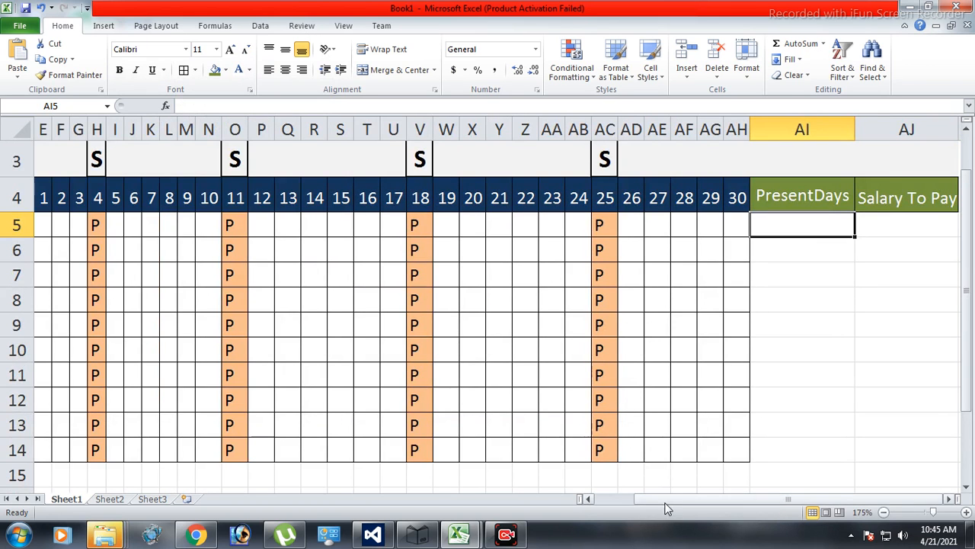
double_click(804, 228)
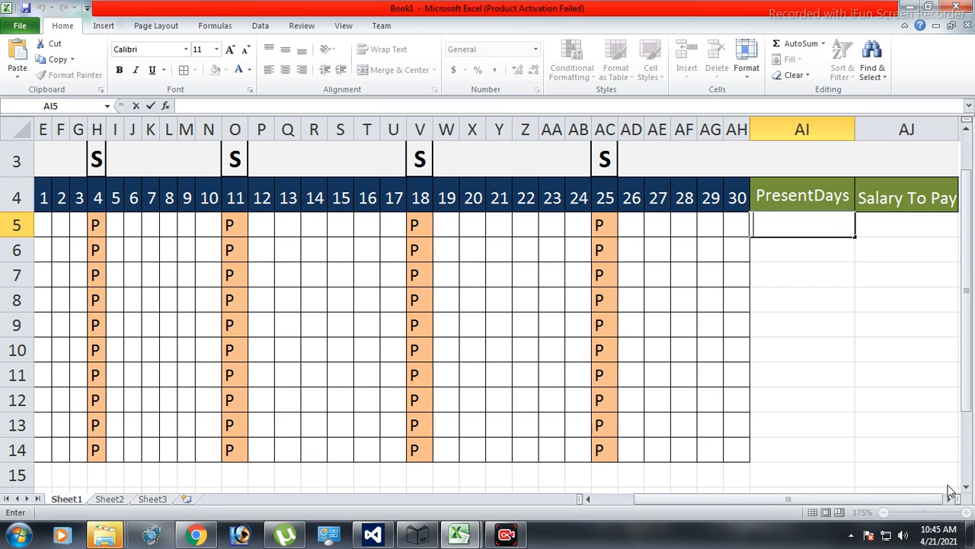
left_click(808, 225)
type("=countif")
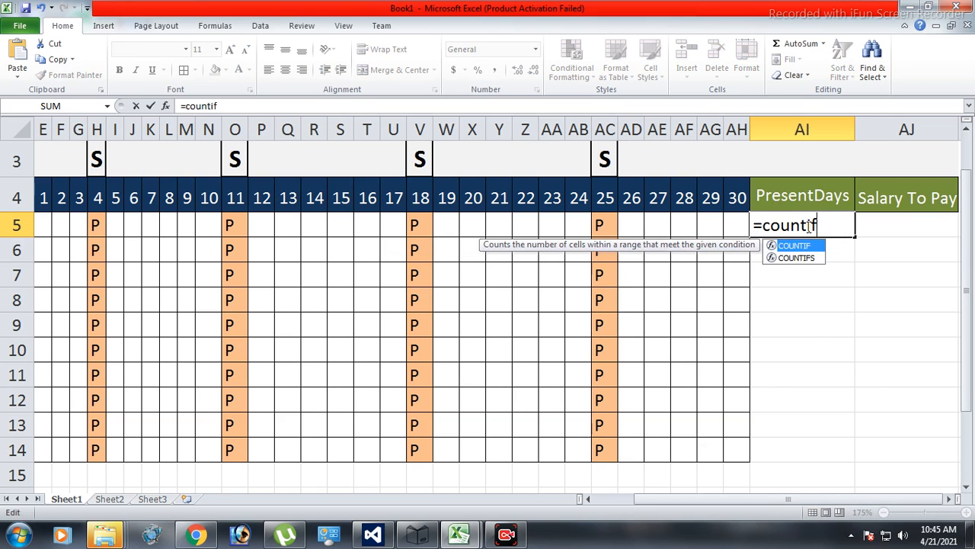
type("(")
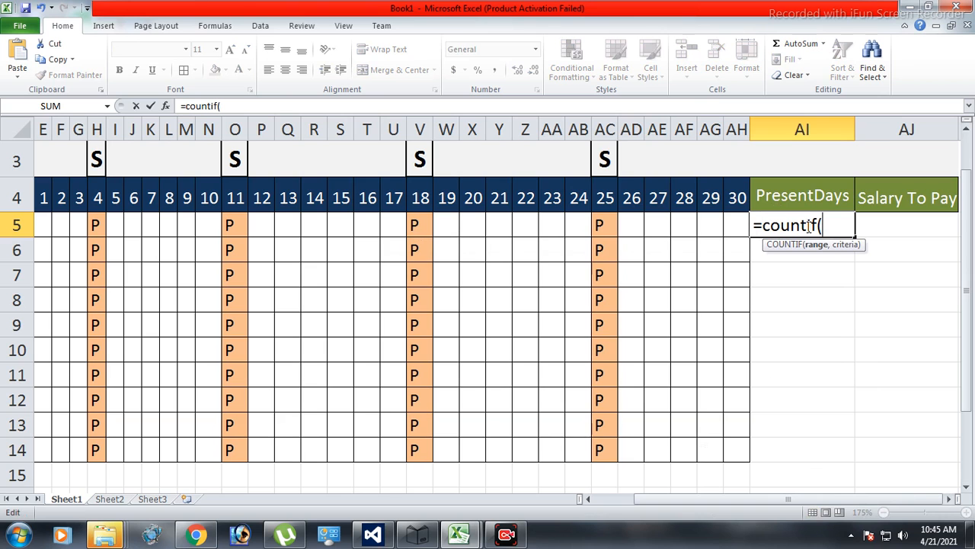
left_click(589, 499)
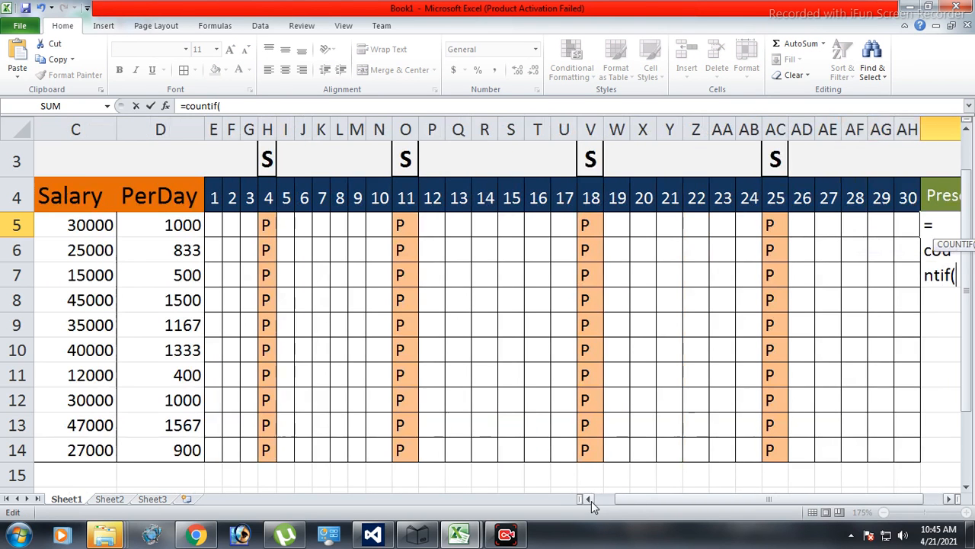
left_click_drag(217, 226, 916, 243)
left_click_drag(673, 495, 713, 499)
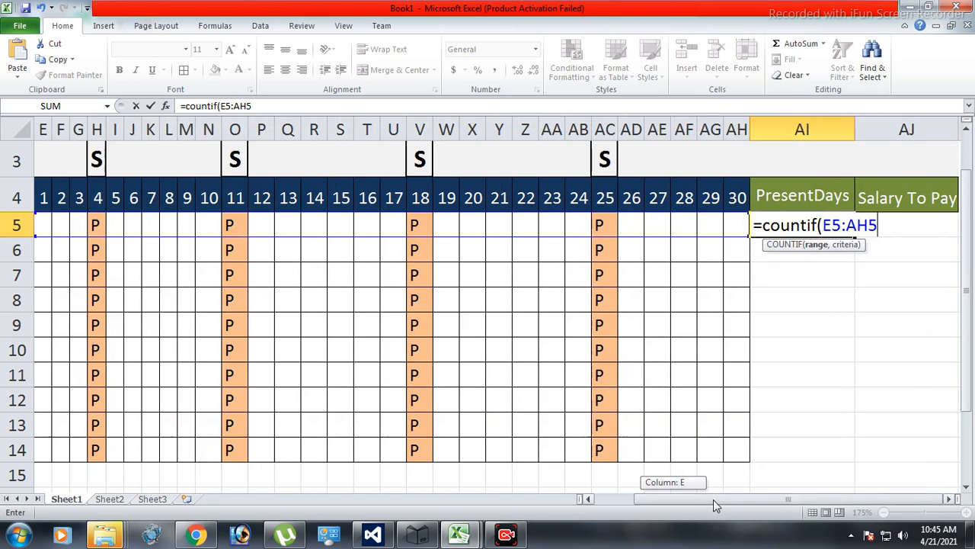
type(",")
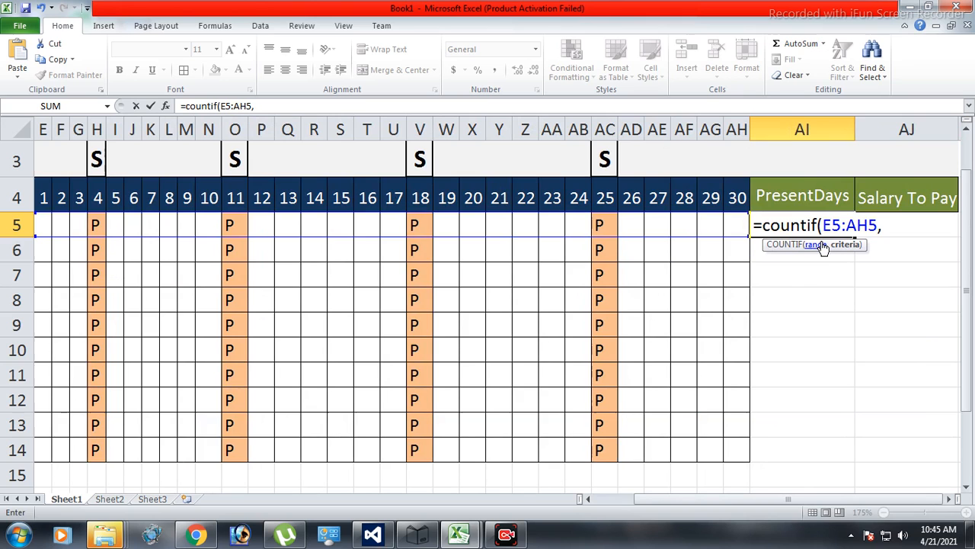
type(")")
key("Return")
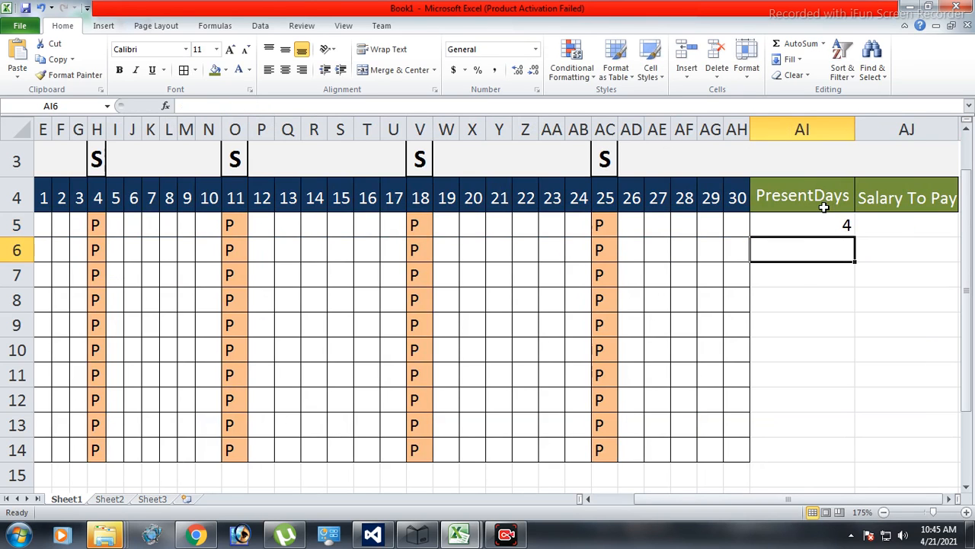
Fill the PresentDays formula from AI5 down to AI14.
left_click(792, 221)
left_click_drag(853, 237, 844, 450)
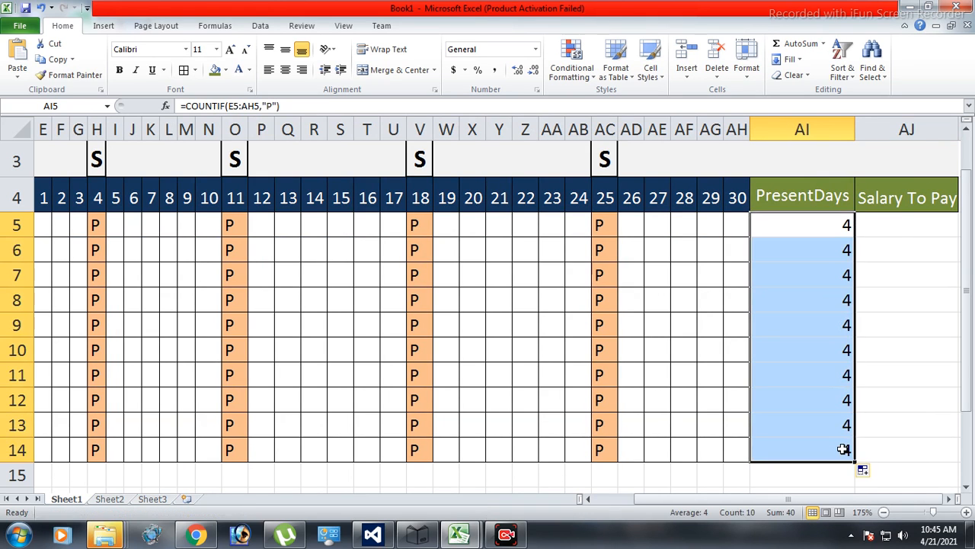
Enter the formula =AI5*D5 in Salary To Pay cell AJ5 and fill it down to AJ14.
left_click(902, 229)
type("=")
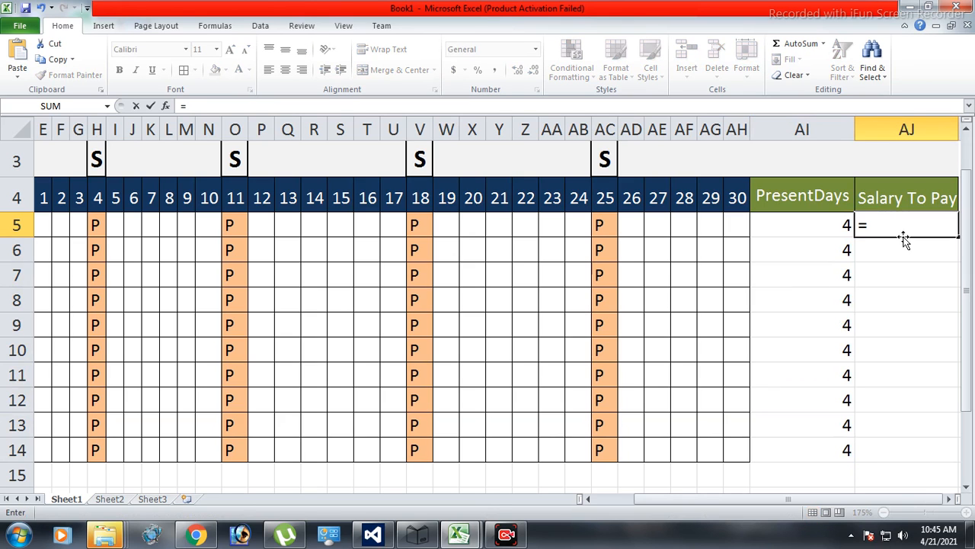
left_click(821, 226)
type("*")
left_click(622, 499)
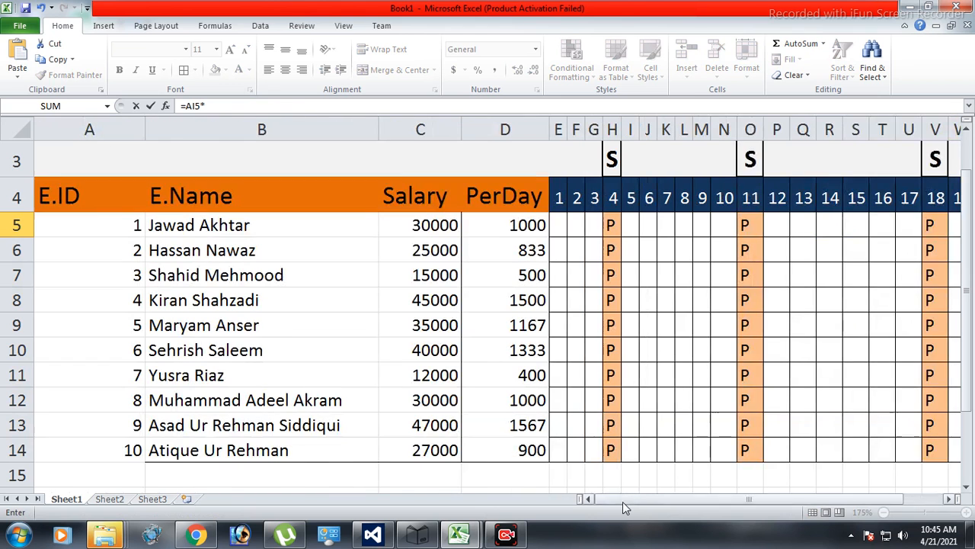
left_click(514, 229)
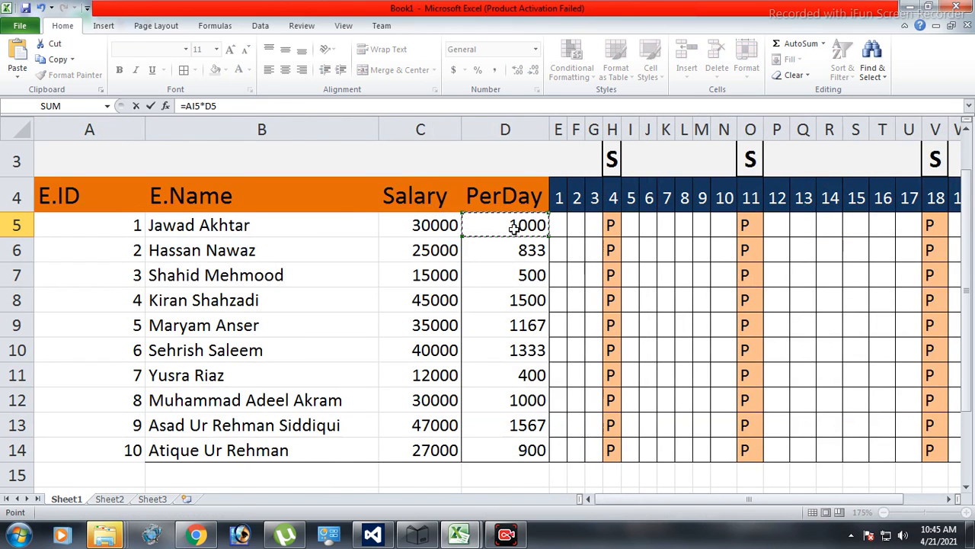
key("Return")
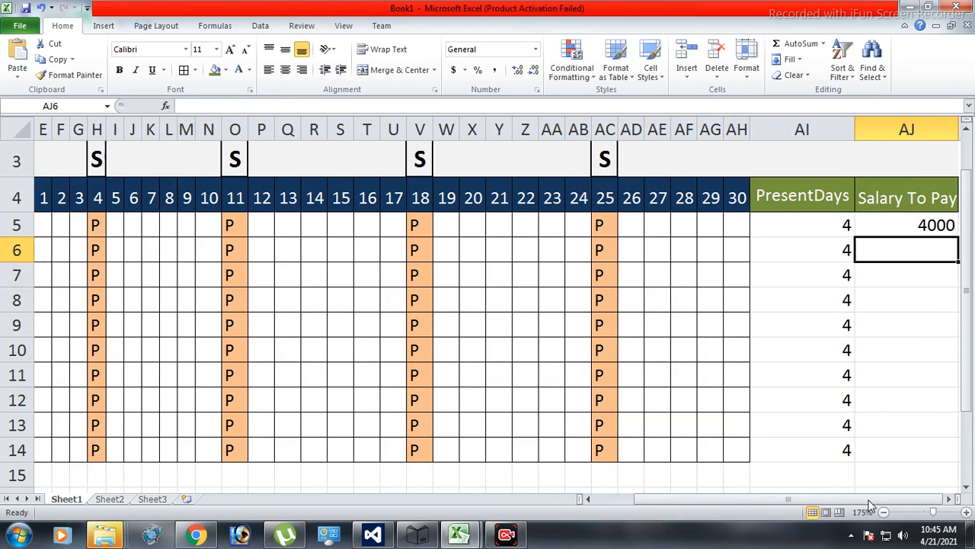
left_click(936, 229)
left_click_drag(959, 238, 923, 470)
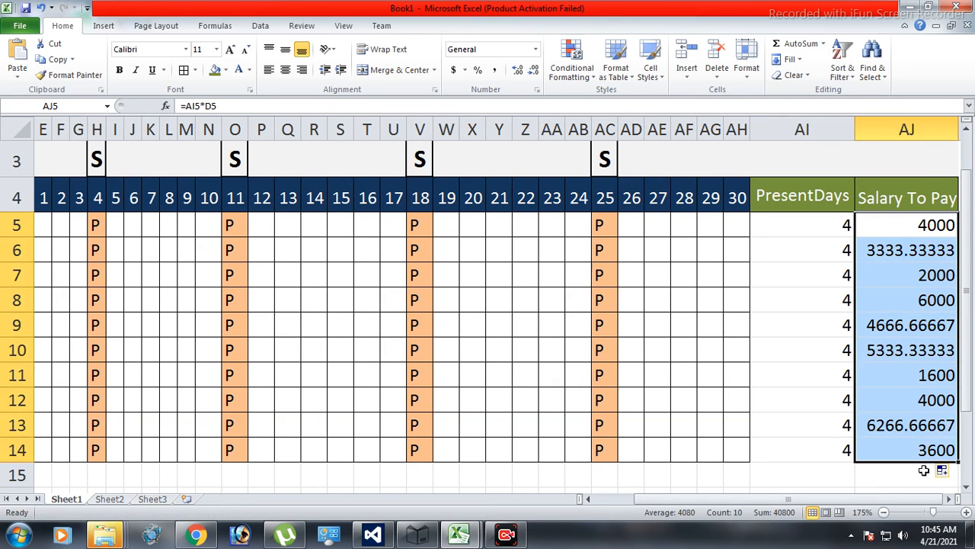
Format the second employee's Salary To Pay cell, AJ6, as Number with 0 decimal places.
left_click(926, 248)
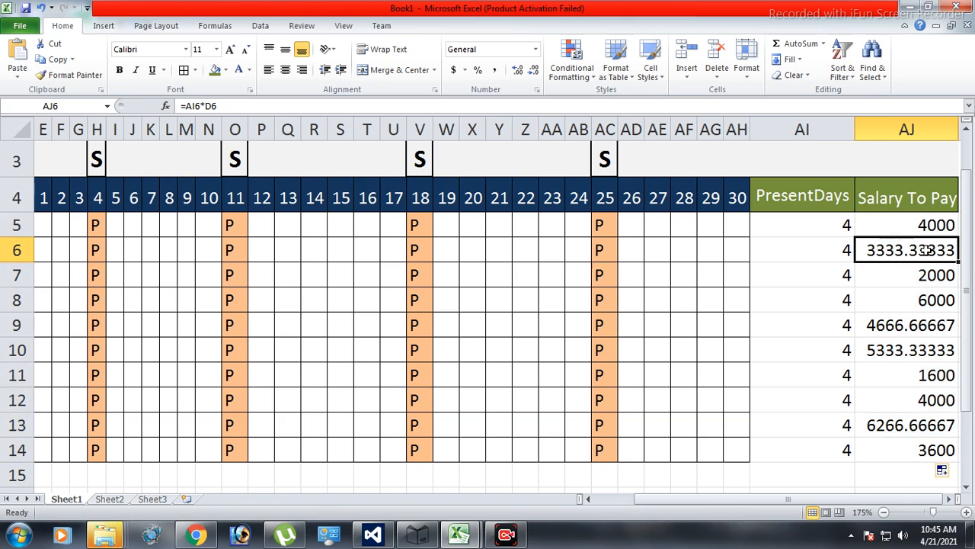
right_click(926, 250)
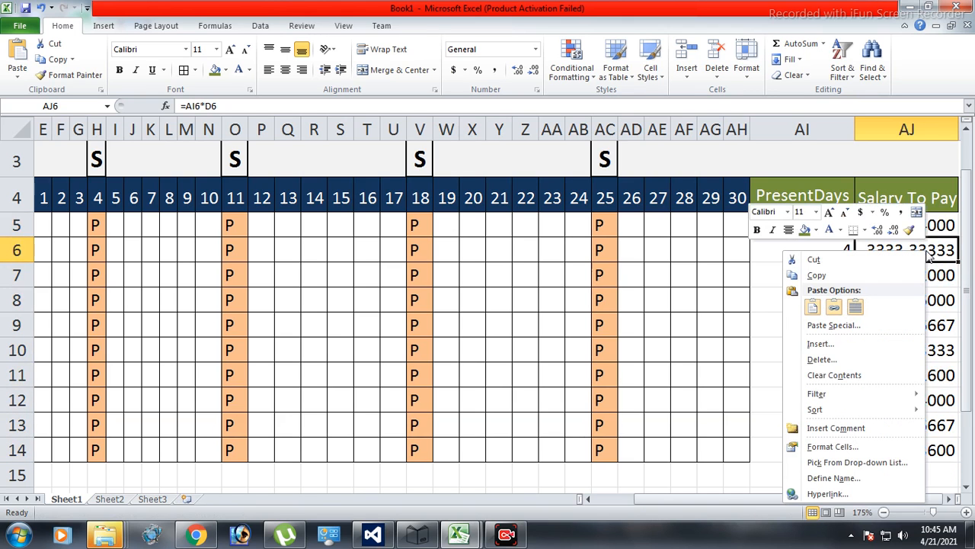
left_click(841, 447)
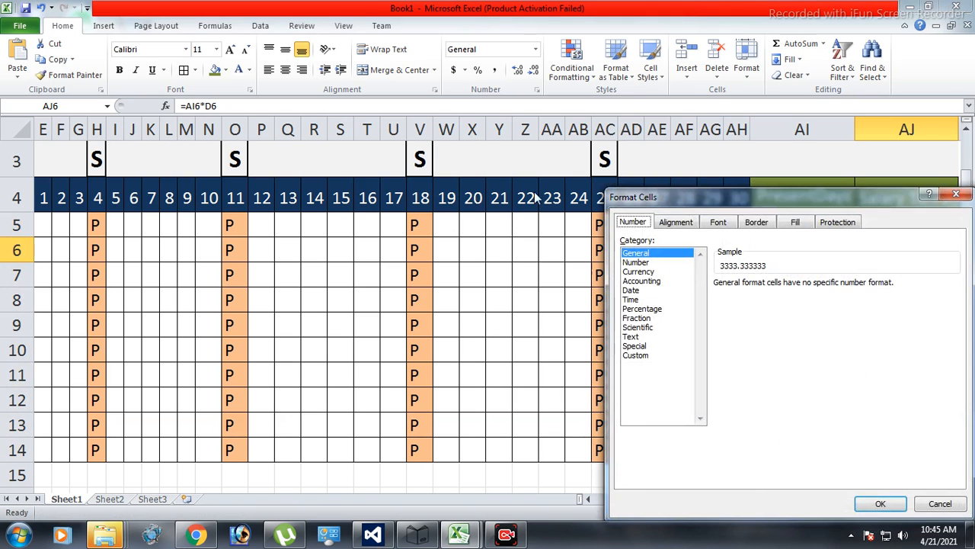
left_click(636, 264)
left_click(809, 290)
left_click(809, 290)
left_click_drag(886, 204, 722, 96)
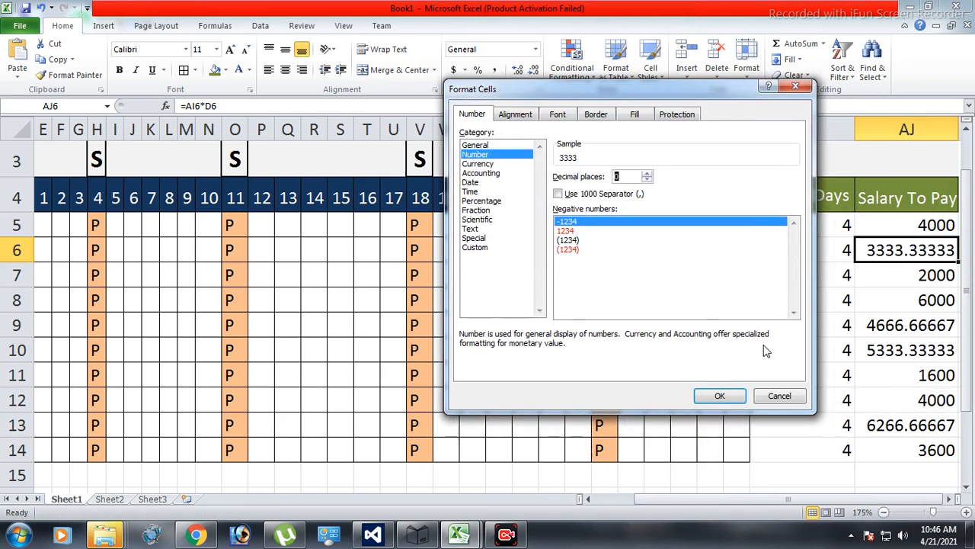
left_click(731, 394)
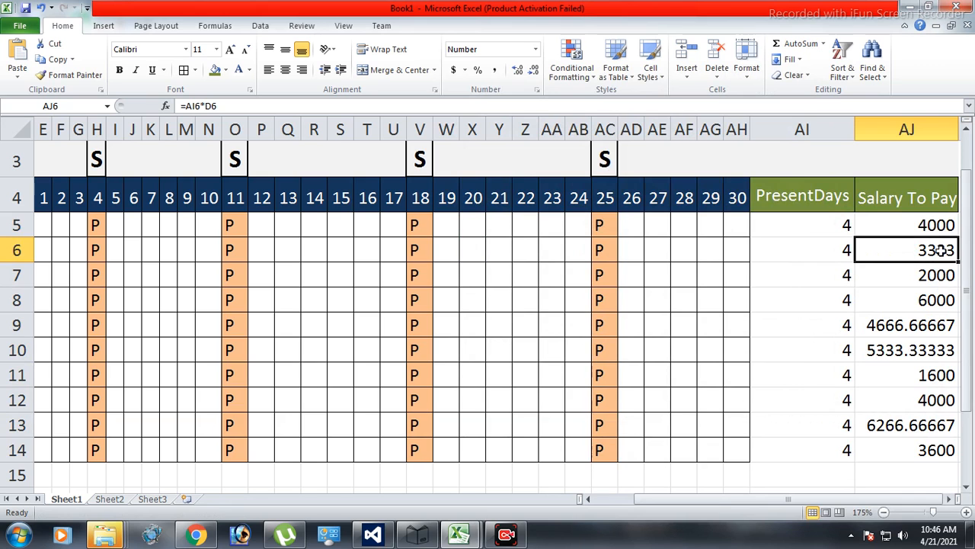
Fill the whole-number Salary To Pay cell AJ6 down to AJ14 and apply all borders to AI5:AJ14.
left_click_drag(958, 262, 934, 451)
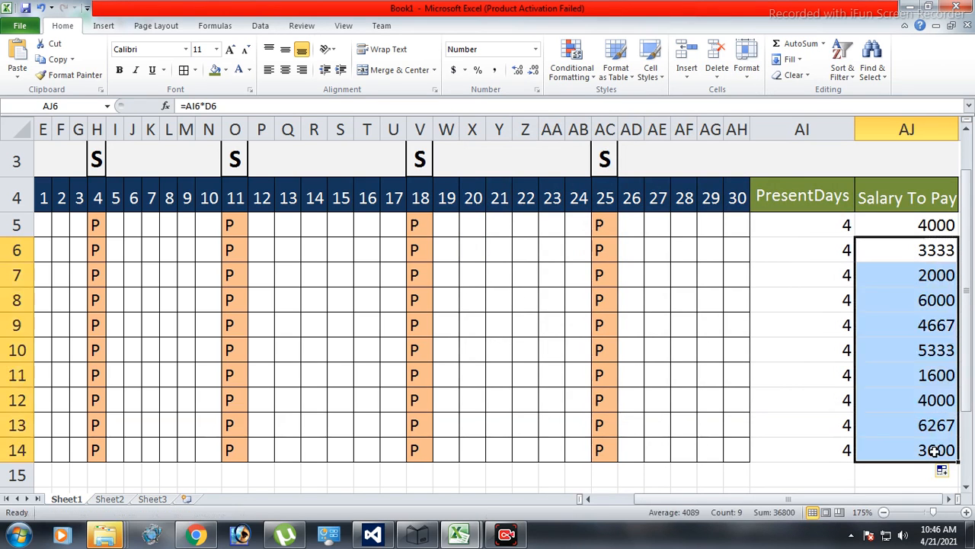
left_click_drag(831, 222, 899, 446)
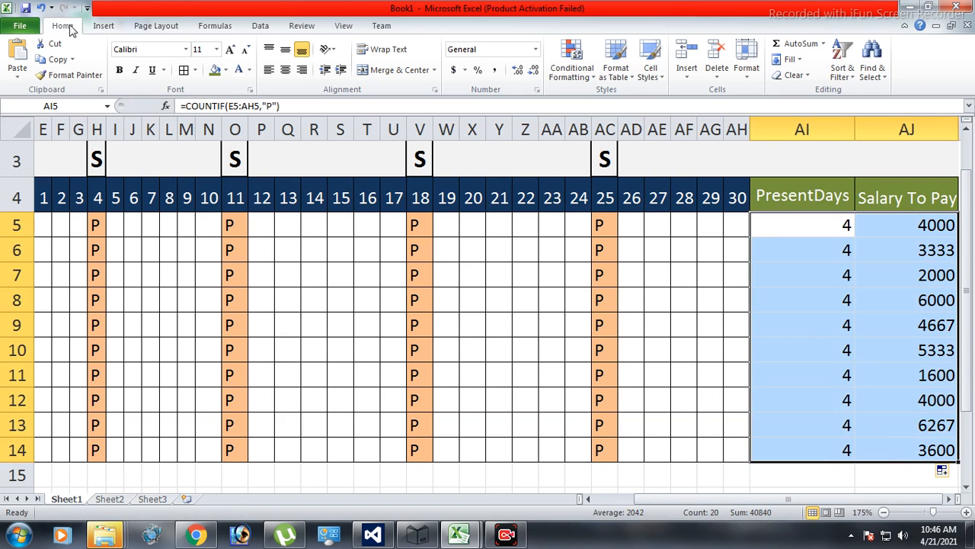
left_click(184, 70)
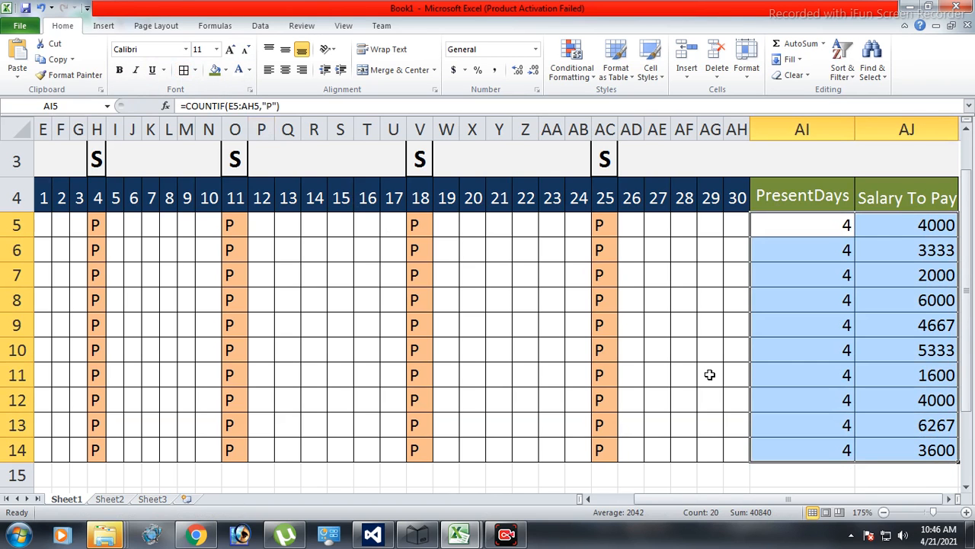
Apply a Thick Box Border around the PresentDays cells AI5:AI14 and around the Salary To Pay cells AJ5:AJ14.
left_click_drag(799, 234, 804, 449)
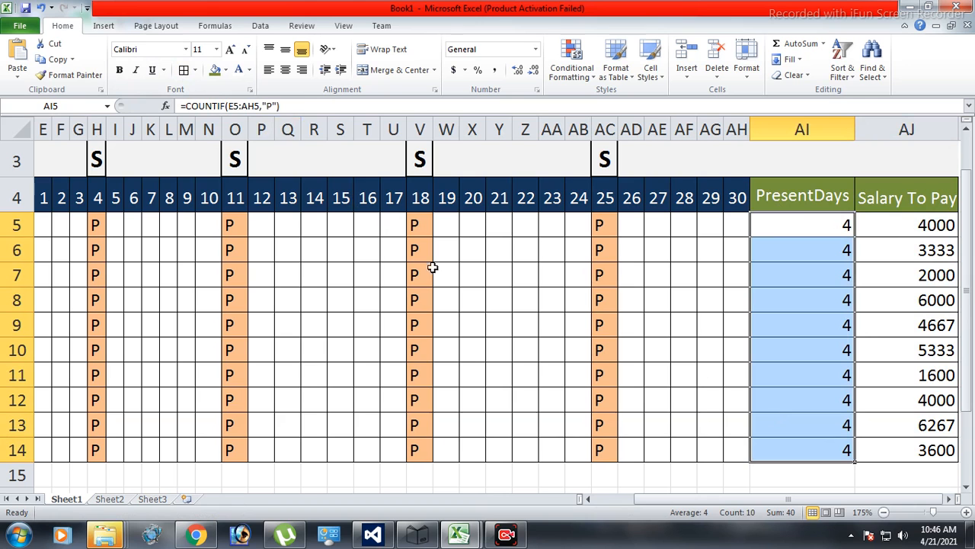
left_click(226, 70)
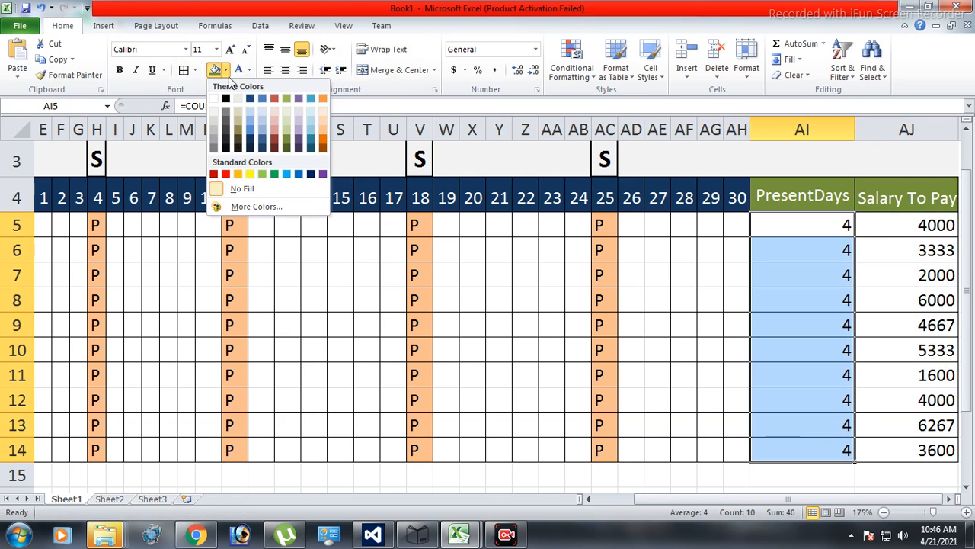
left_click(227, 71)
left_click(195, 69)
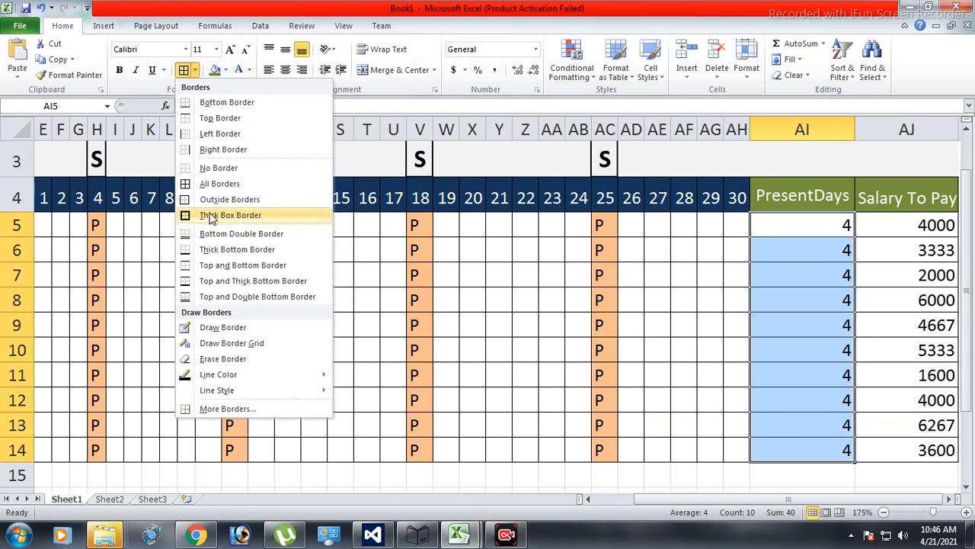
left_click(211, 216)
left_click(812, 226)
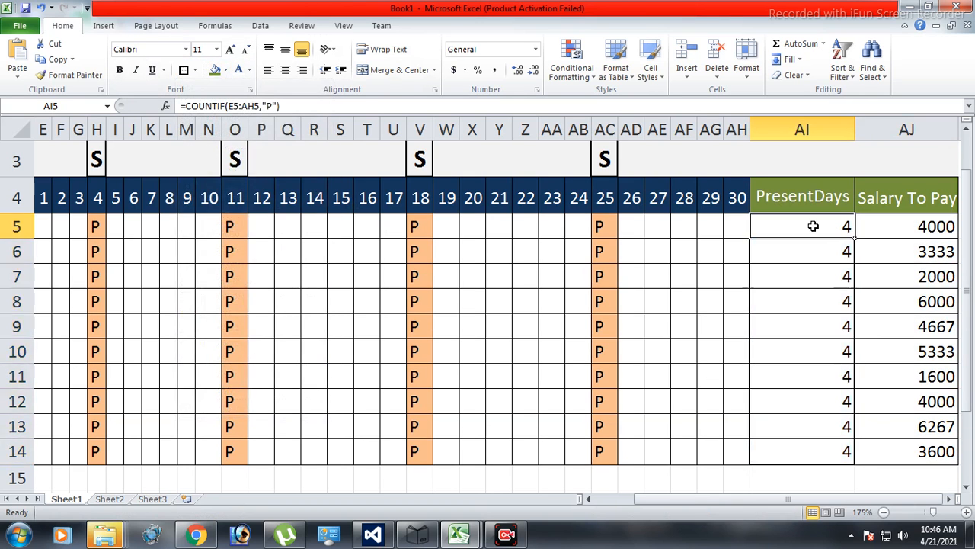
left_click(763, 358)
left_click_drag(901, 224, 876, 451)
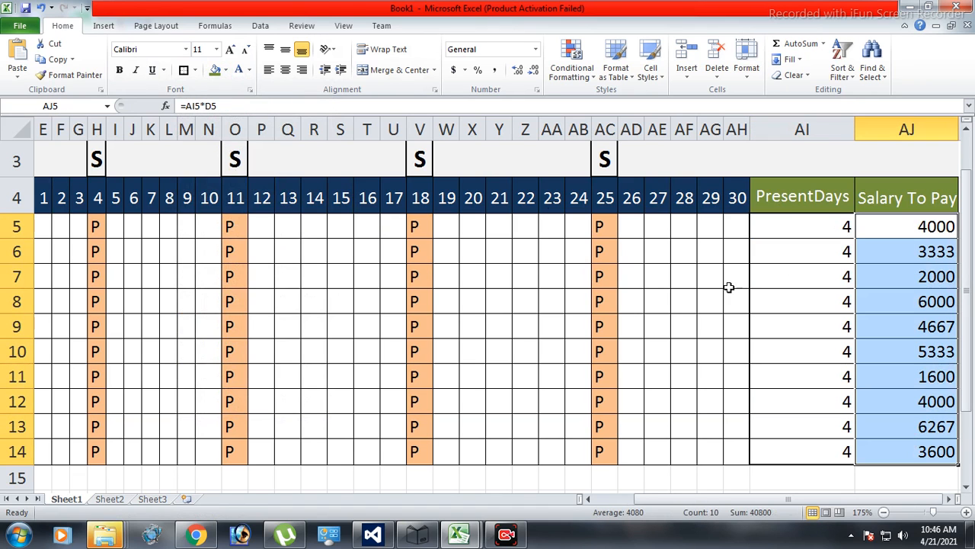
left_click(184, 70)
Fill AI5:AI14 with light purple and AJ5:AJ14 with Olive Green, Accent 3, Darker 25%, using white text in AJ5:AJ14.
left_click_drag(803, 233, 803, 444)
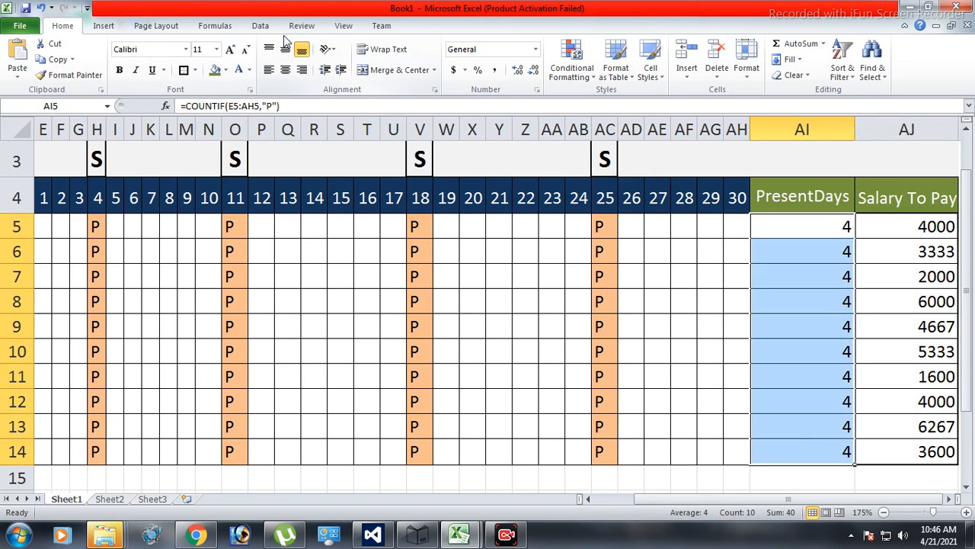
left_click(225, 70)
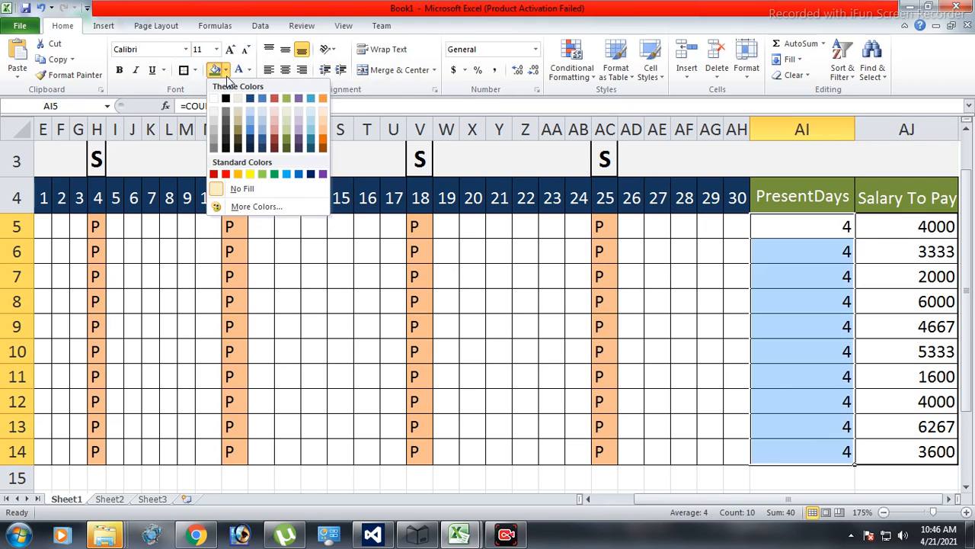
left_click(297, 130)
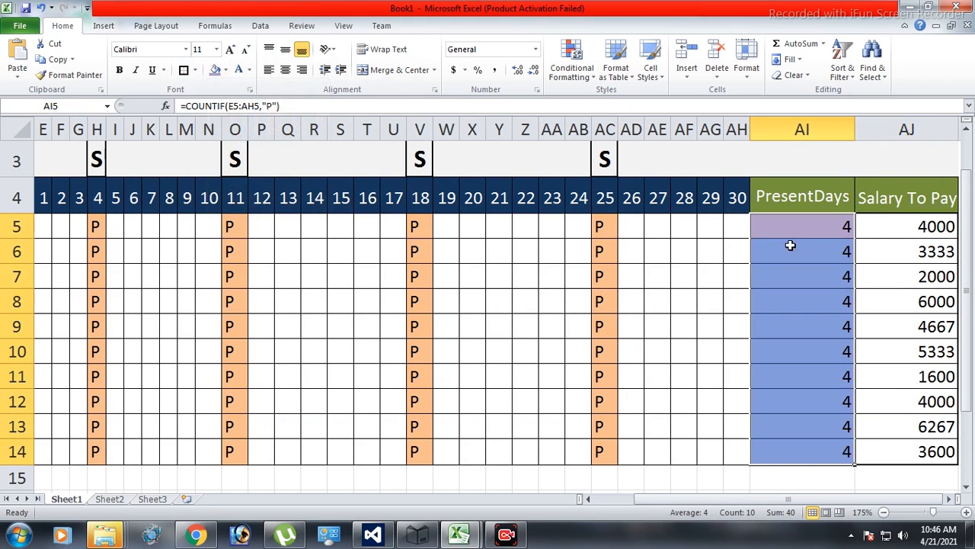
left_click_drag(922, 226, 919, 449)
left_click(226, 70)
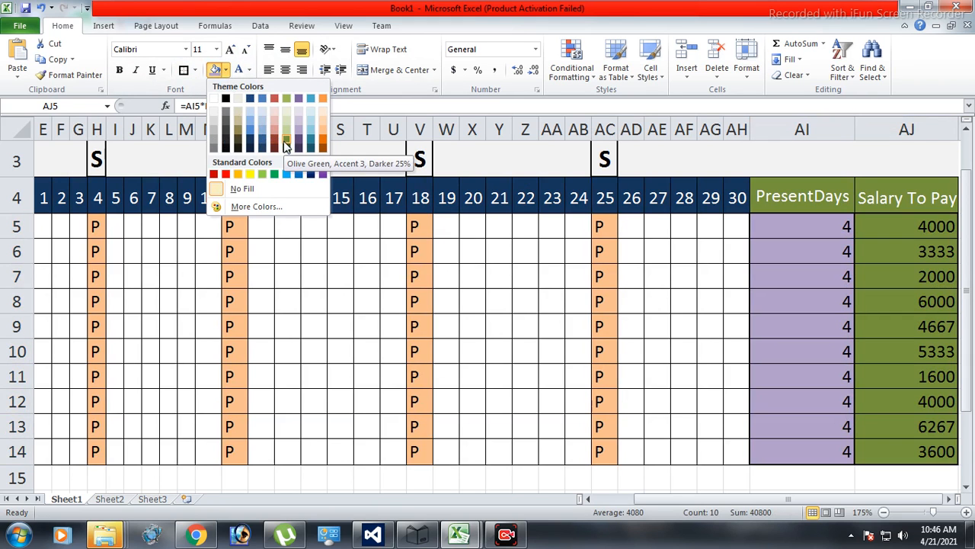
left_click(285, 141)
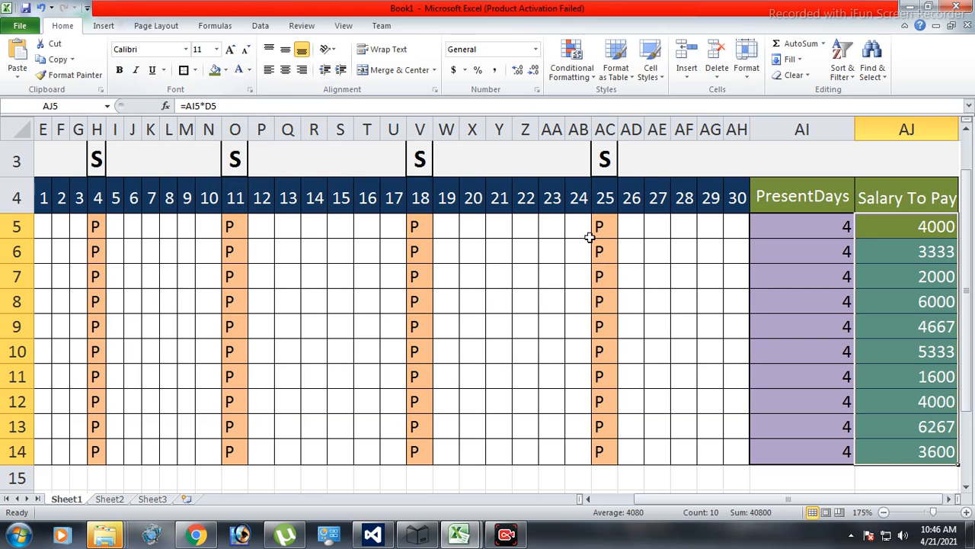
Center the PresentDays and Salary To Pay values in AI5:AJ14 horizontally and vertically.
left_click(847, 333)
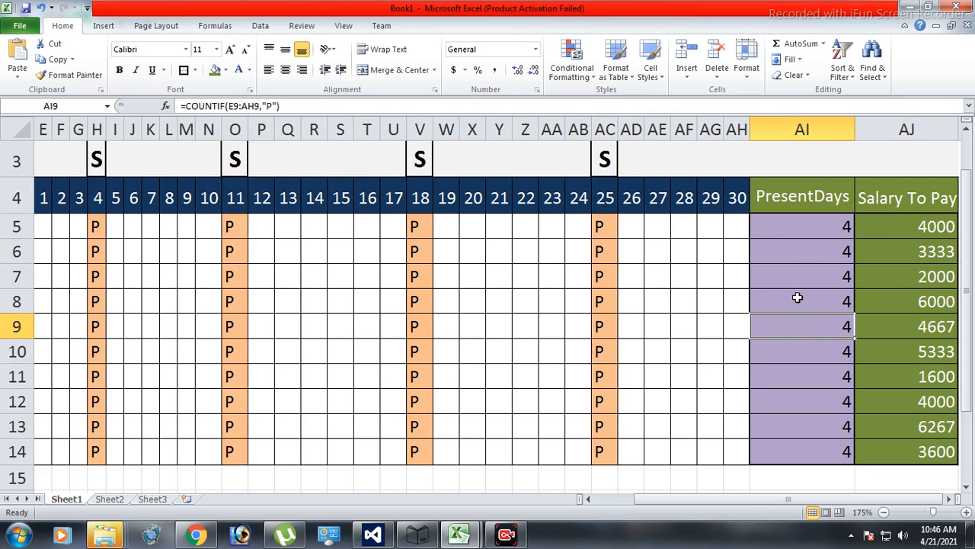
left_click_drag(797, 225, 906, 451)
left_click(285, 69)
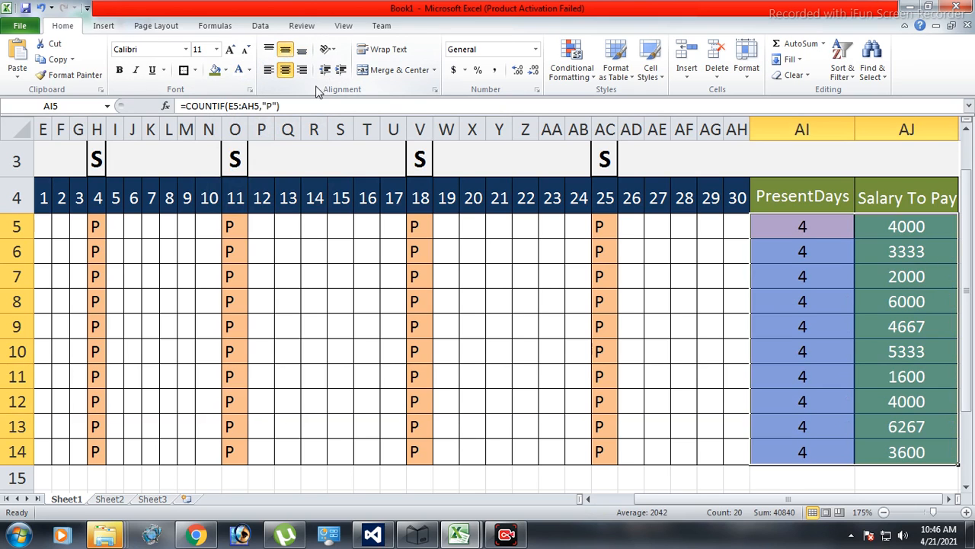
left_click(501, 382)
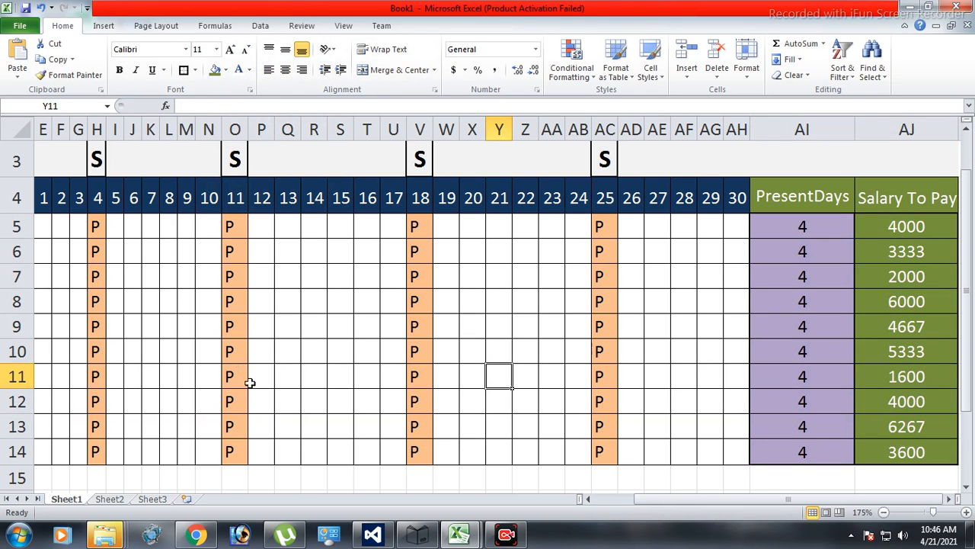
Enter P for the first employee's attendance on days 1 to 3, cells E5:G5.
left_click(624, 499)
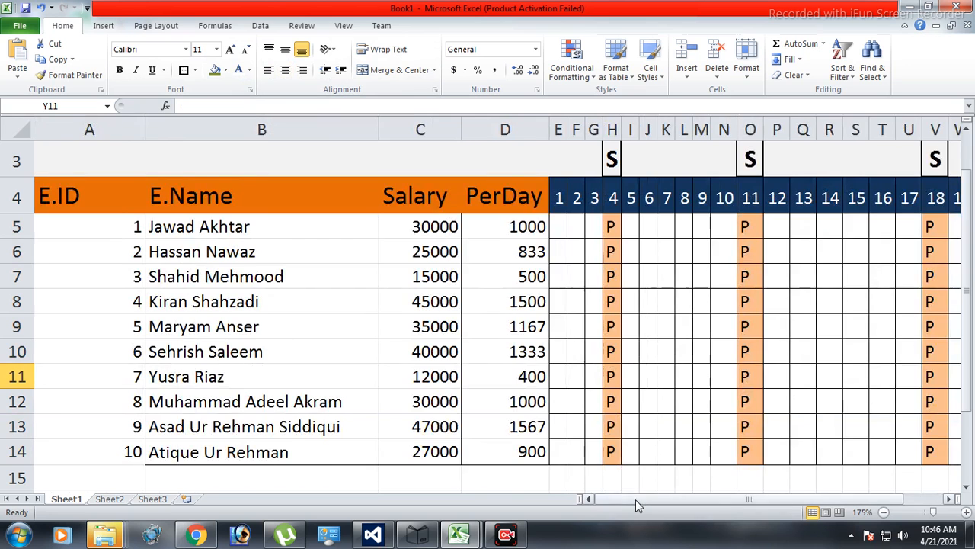
left_click_drag(636, 499, 659, 501)
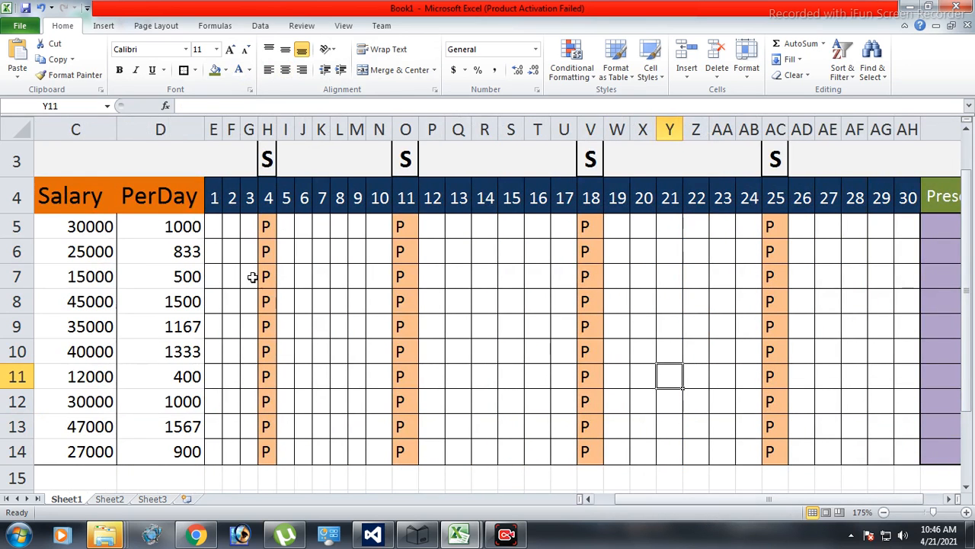
left_click(211, 224)
type("P")
key("Tab")
type("P")
key("Tab")
type("P")
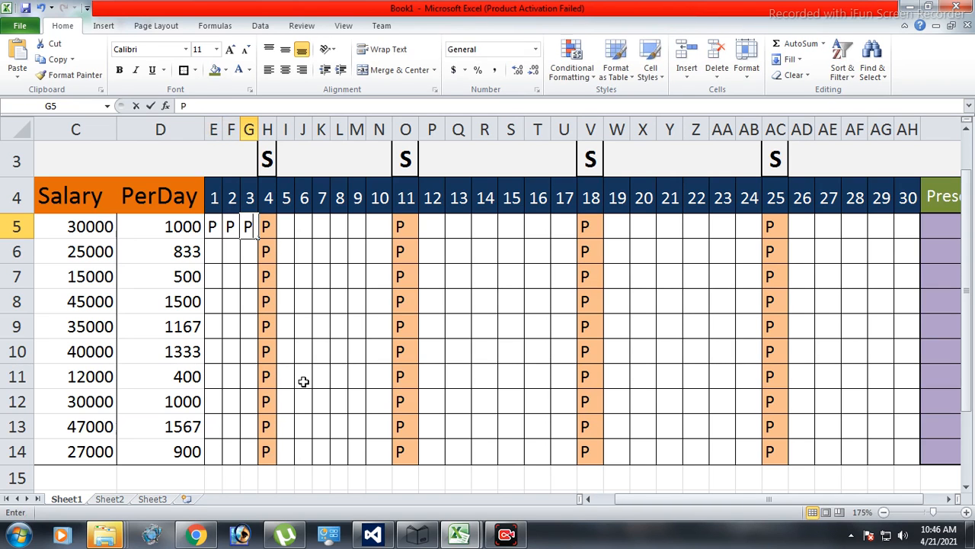
left_click(337, 351)
Enter P for the first employee on days 5 to 7 and fill it across to day 10, cells I5:N5.
left_click_drag(661, 498, 669, 502)
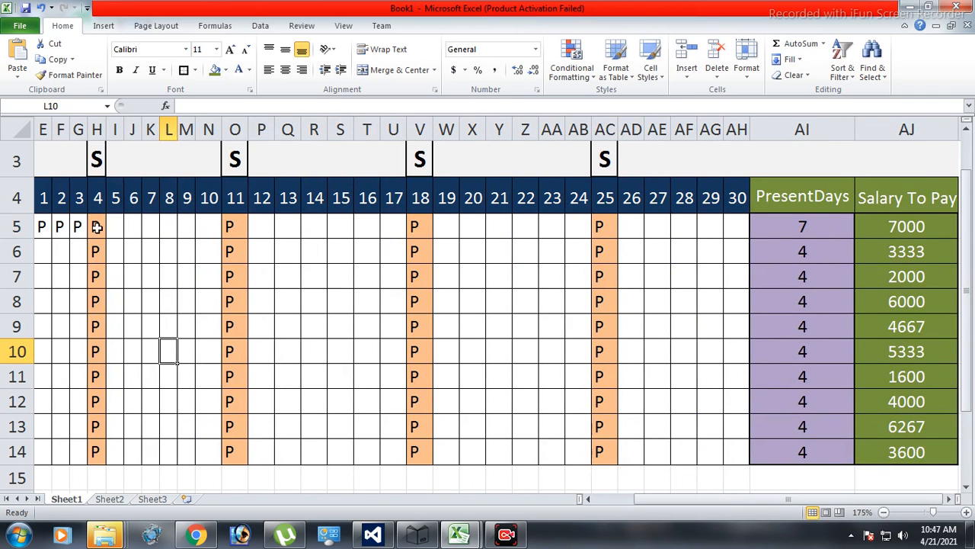
left_click(116, 225)
type("P")
key("Tab")
type("P")
key("Tab")
type("P")
key("Tab")
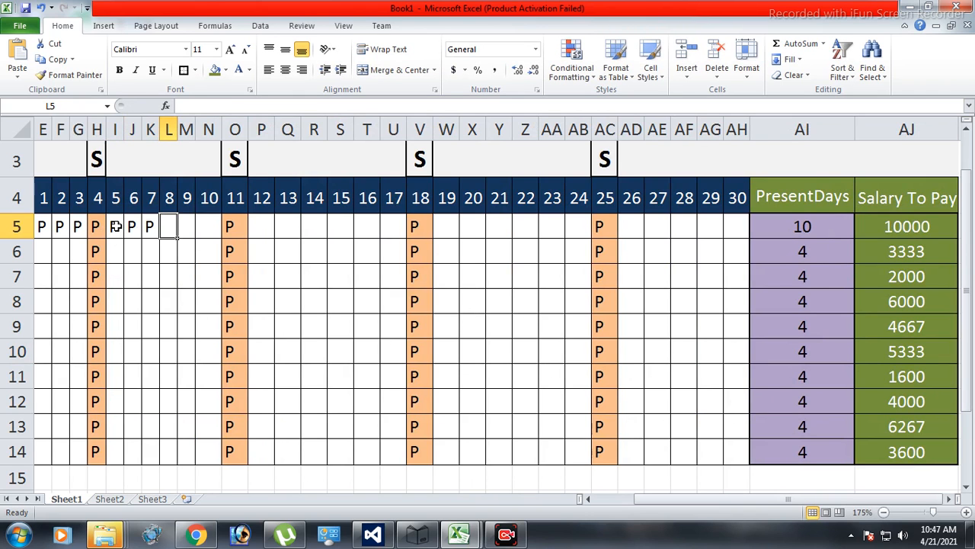
left_click_drag(133, 227, 218, 246)
Enter P for the first employee on day 12 in P5 and fill it across to day 17 in U5.
left_click(263, 229)
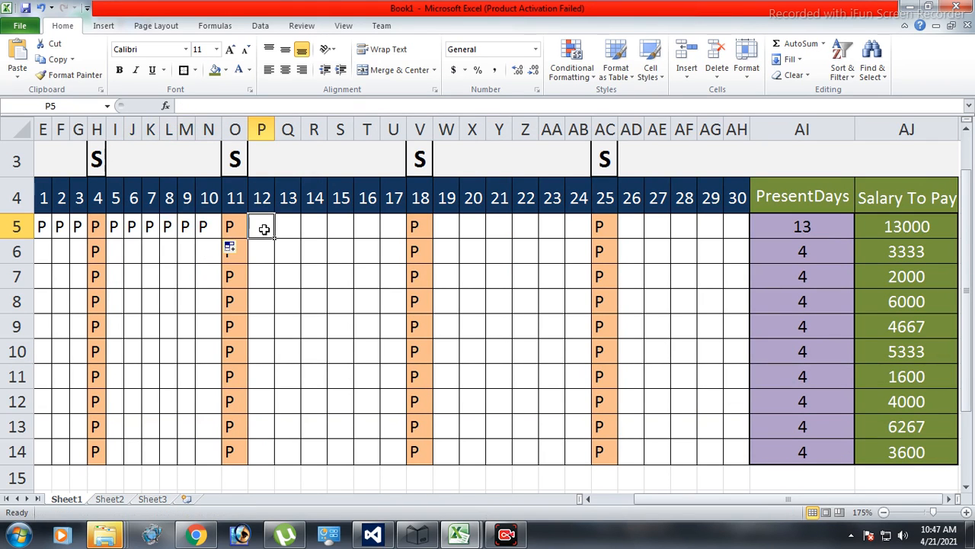
type("P")
key("Tab")
left_click(263, 229)
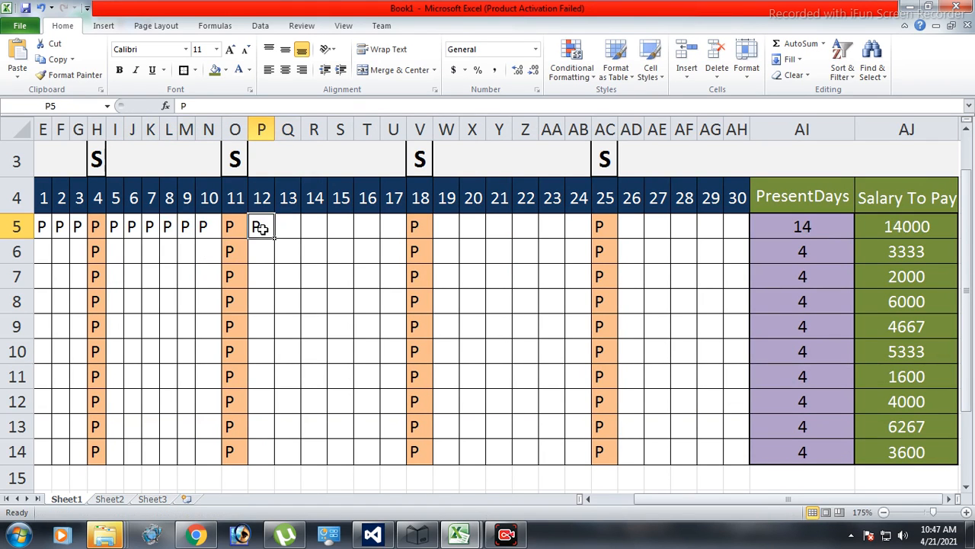
left_click_drag(274, 241, 413, 247)
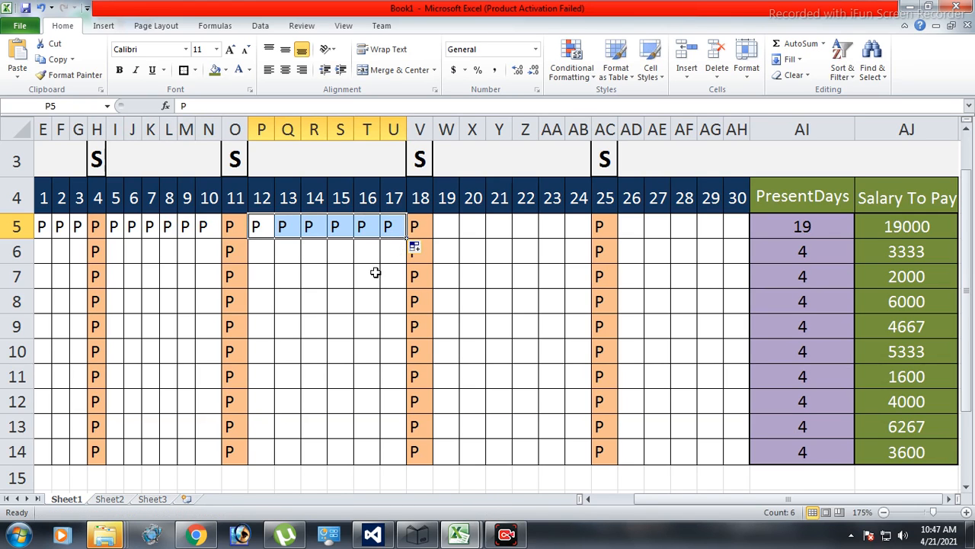
Enter P for the first employee on day 19 in W5 and fill it across to day 24 in AB5.
left_click(452, 230)
type("P")
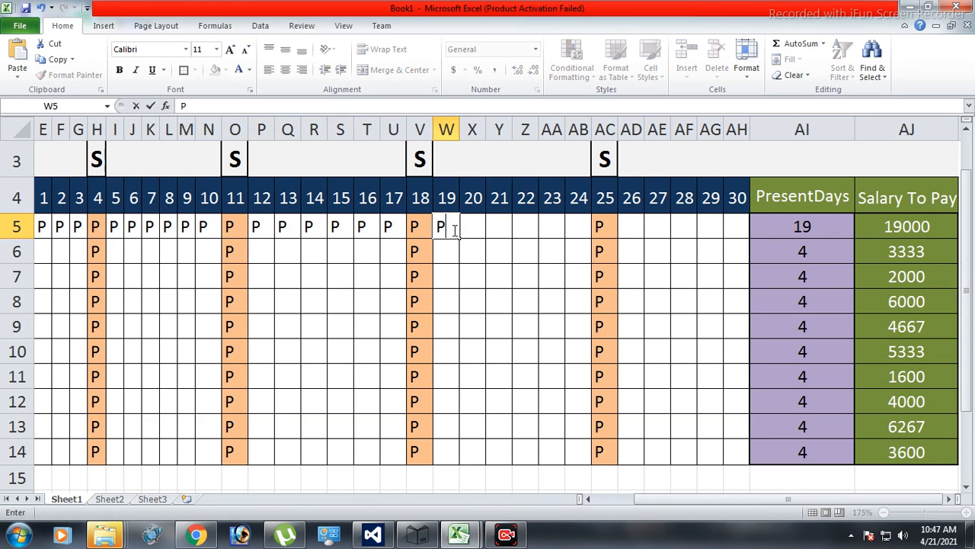
left_click(462, 258)
left_click(455, 233)
left_click_drag(460, 238, 581, 241)
Enter P for the first employee on day 26 in AD5 and fill it across to day 30 in AH5.
key("Right")
key("Right")
key("Right")
key("Right")
key("Right")
key("Right")
key("Right")
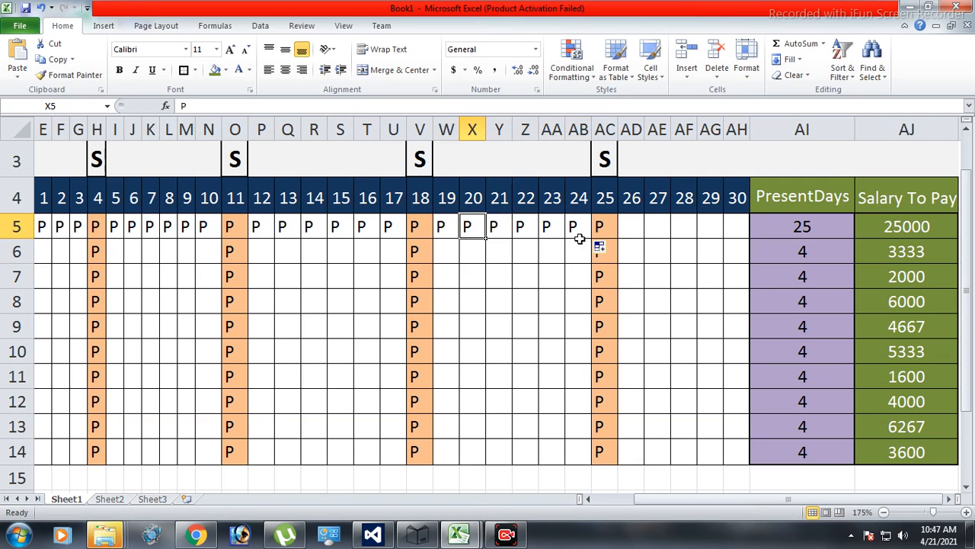
type("P")
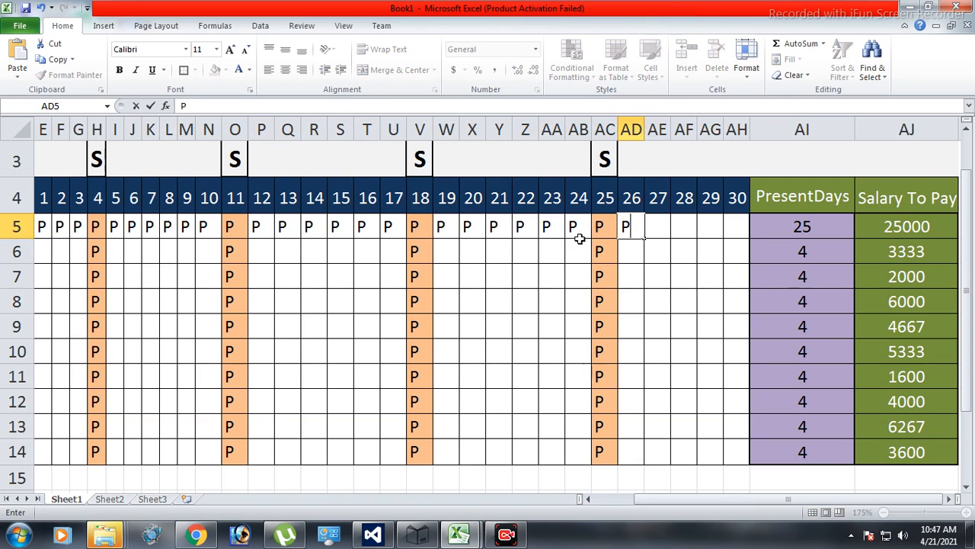
left_click(708, 276)
left_click(626, 228)
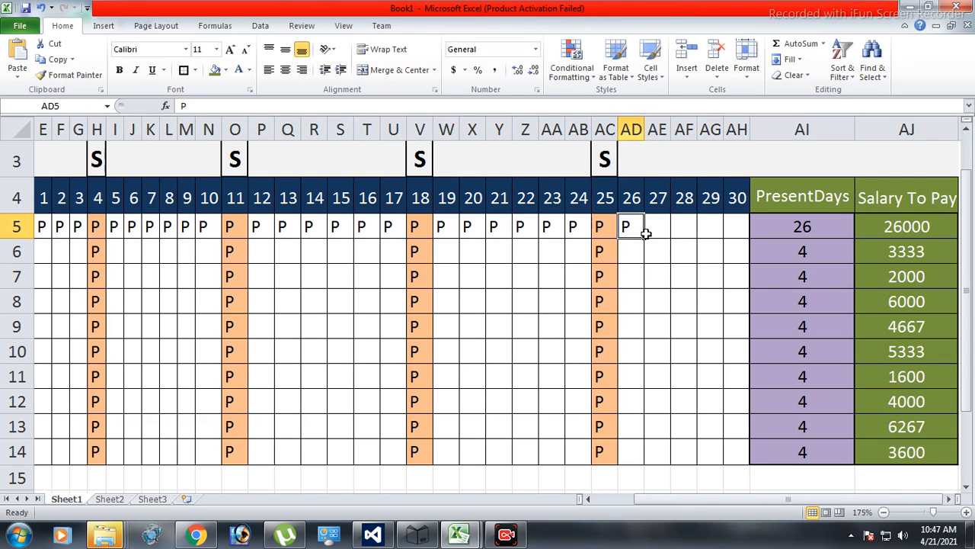
left_click_drag(645, 239, 734, 248)
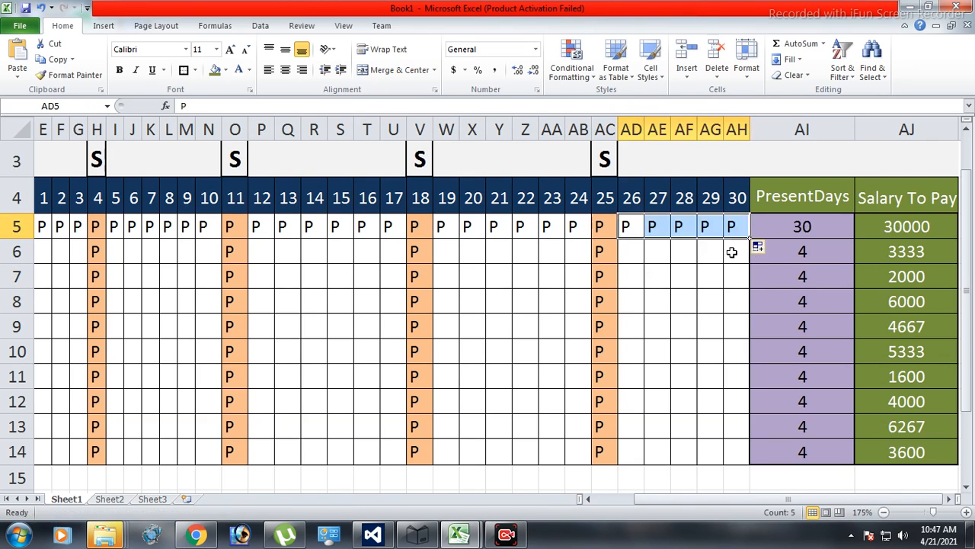
Mark the first employee absent on day 27 with A in AE5 and shade that cell red with white text.
left_click(657, 226)
type("A")
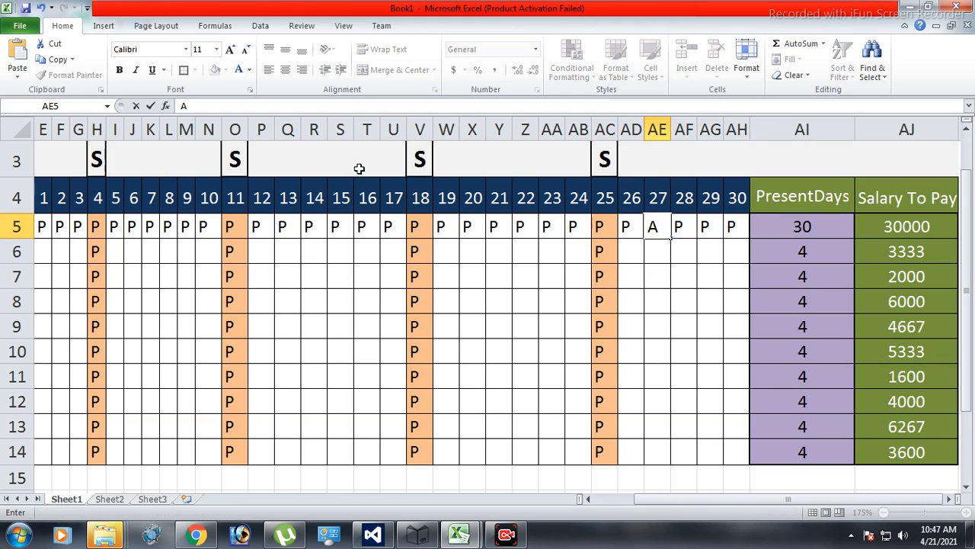
left_click(653, 257)
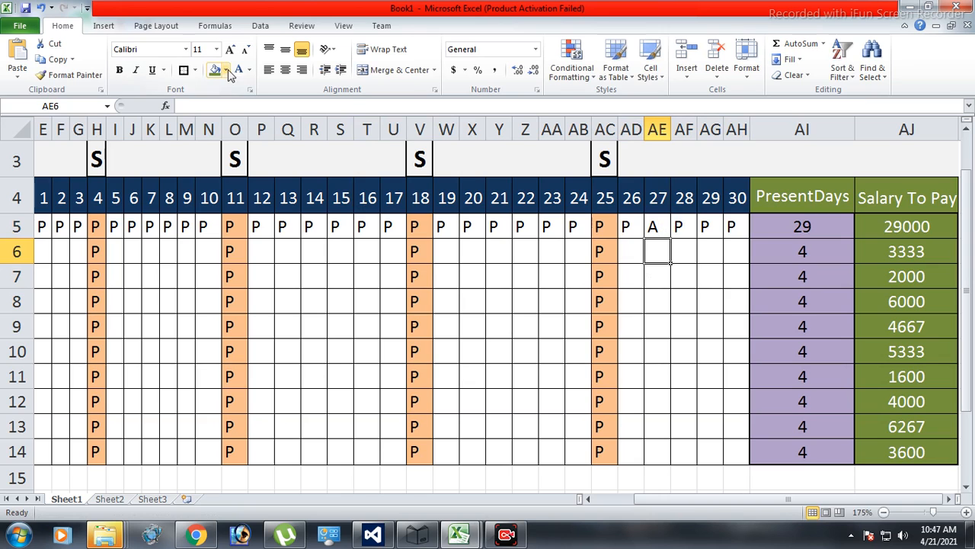
left_click(660, 228)
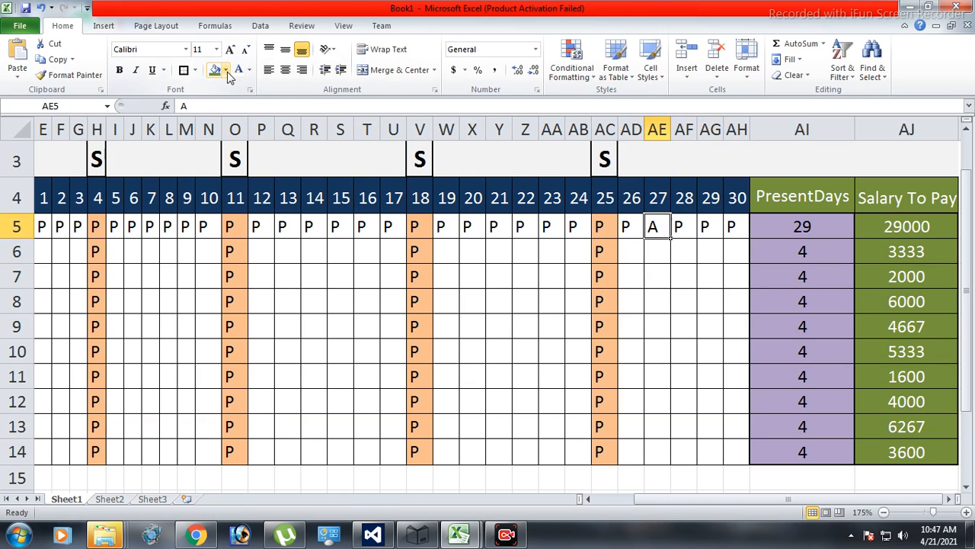
left_click(226, 69)
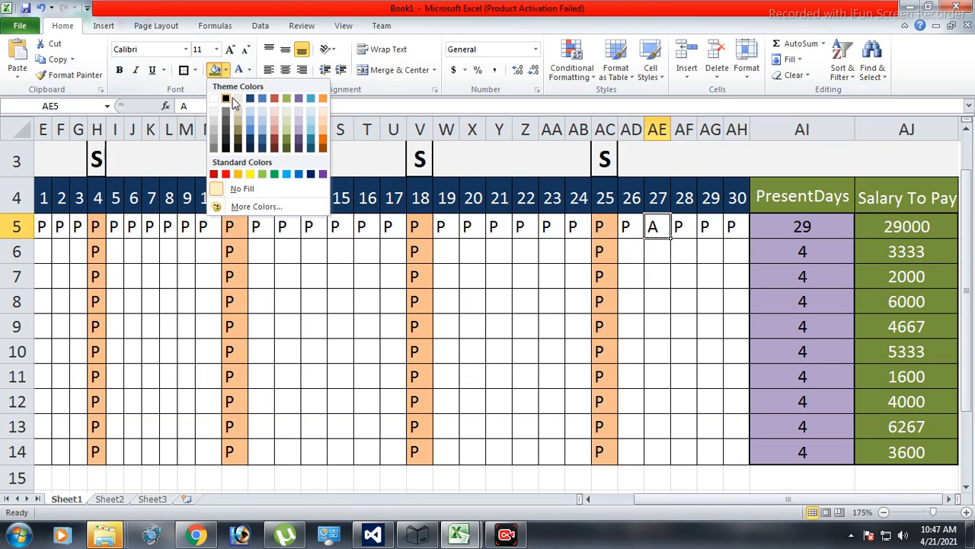
left_click(226, 175)
left_click(699, 334)
left_click(906, 251)
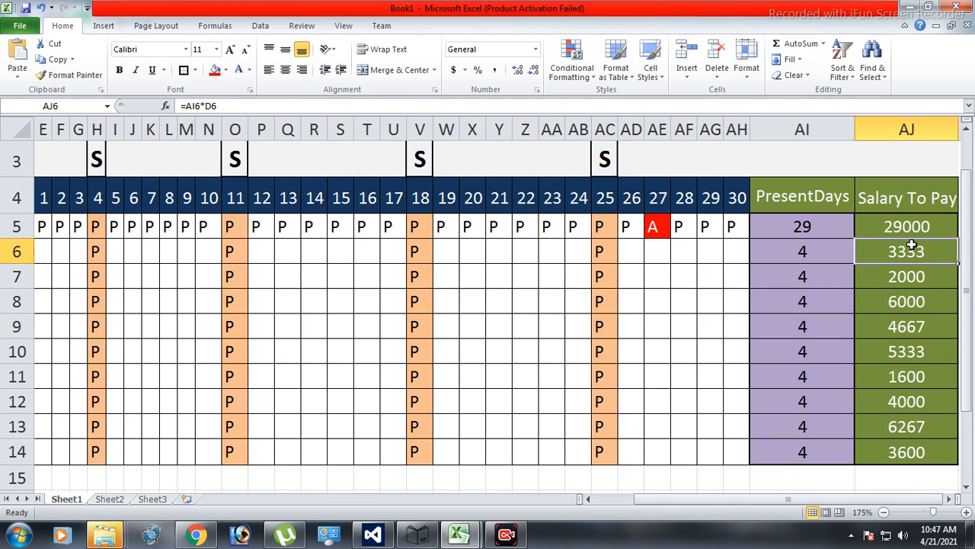
left_click(778, 234)
left_click(667, 230)
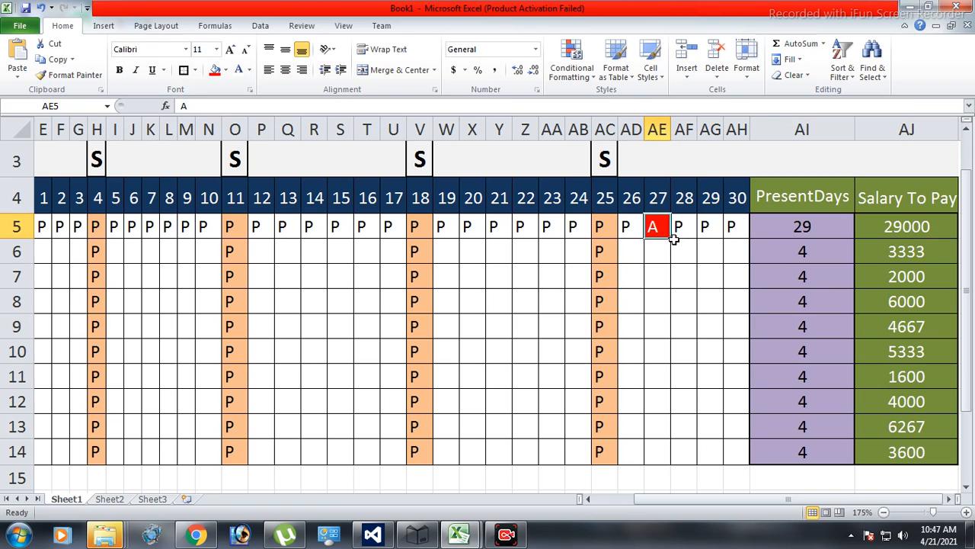
Extend the first employee's red A mark to day 28 in AF5 and fill days 26 to 30 (AD5:AH5) down to row 14.
mouse_move(674, 239)
left_mouse_down()
mouse_move(700, 246)
mouse_move(684, 241)
left_mouse_up()
left_click(678, 277)
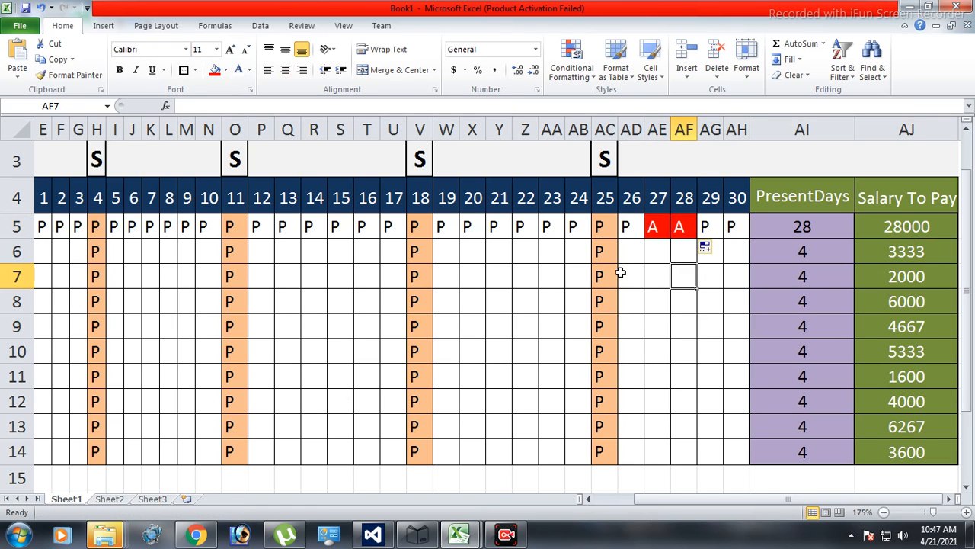
left_click_drag(637, 227, 731, 436)
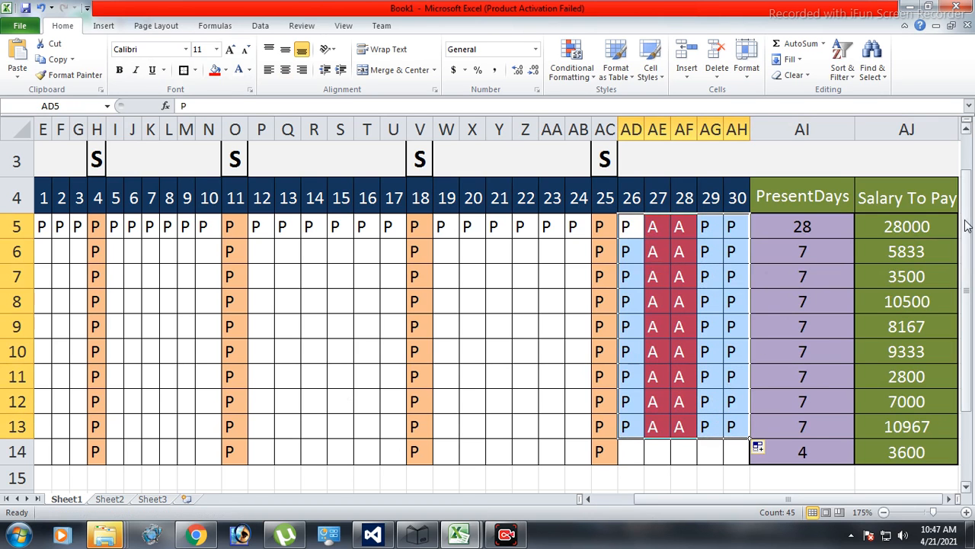
scroll(742, 312, "down", 1)
left_click_drag(751, 340, 754, 370)
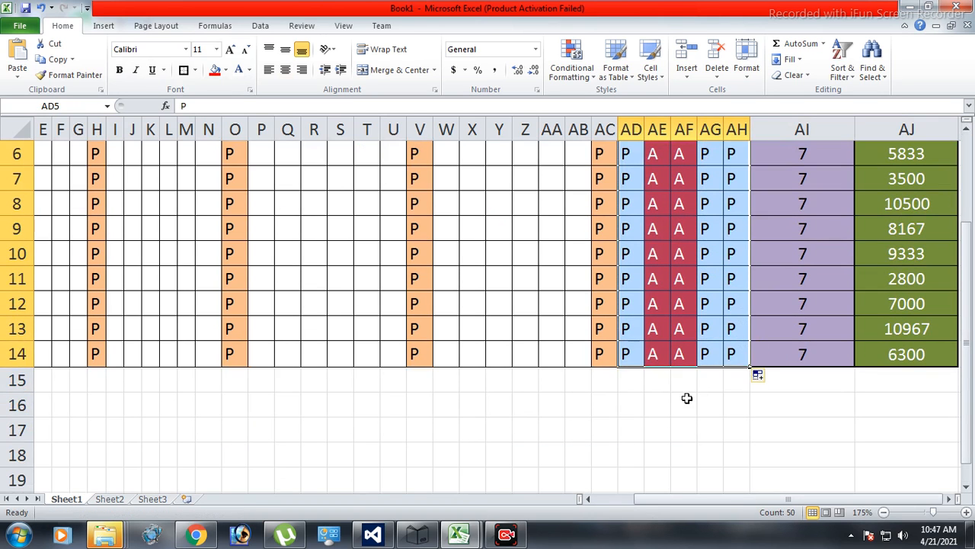
left_click(684, 404)
Fill the first employee's P marks for days 19–24, 12–17 and 5–10 (W5:AB5, P5:U5, I5:N5) down to row 14.
scroll(533, 309, "up", 2)
scroll(448, 269, "down", 1)
left_click_drag(441, 189, 599, 415)
left_click_drag(257, 192, 415, 417)
scroll(240, 314, "up", 1)
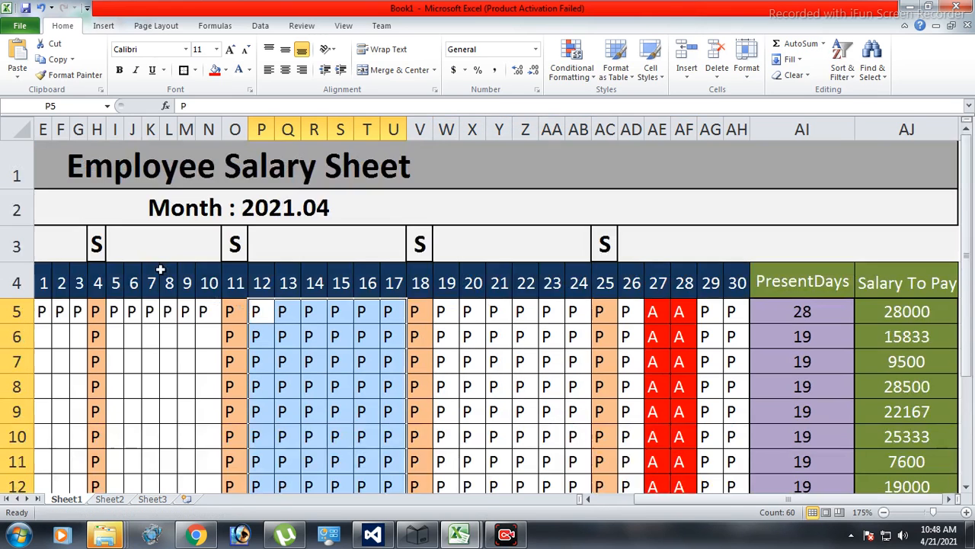
scroll(126, 308, "down", 1)
left_click_drag(113, 192, 204, 416)
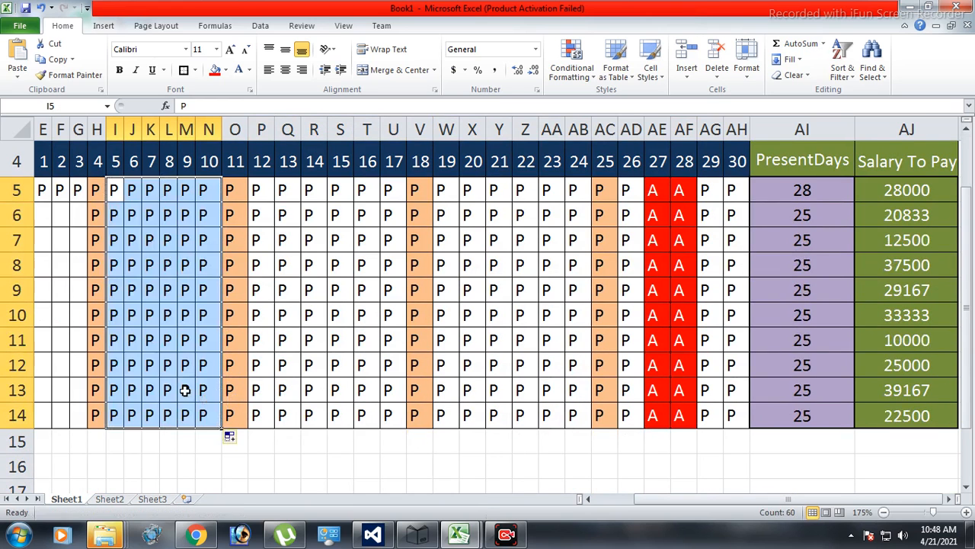
Fill the first employee's P marks for days 1 to 3 in E5:G5 down to row 14.
left_click(592, 497)
left_click(592, 497)
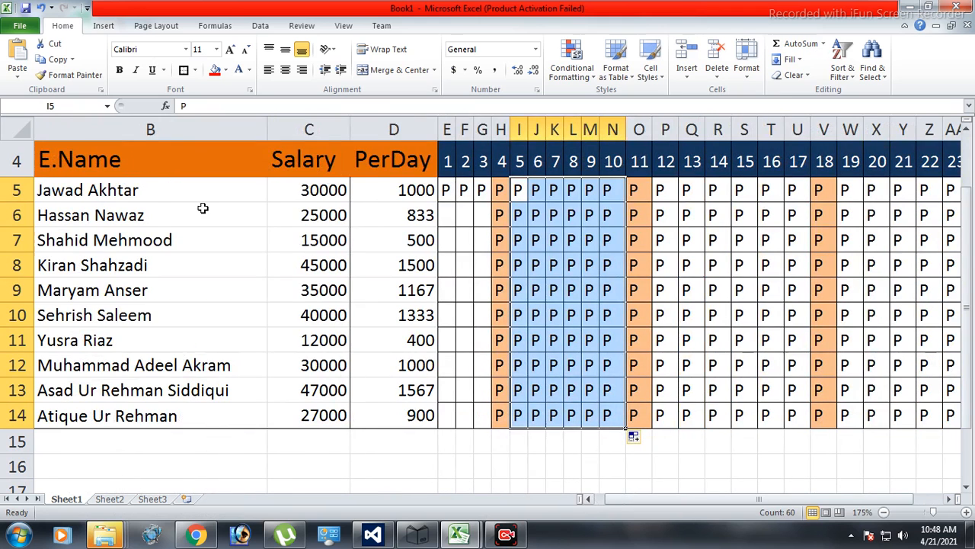
left_click_drag(446, 194, 494, 417)
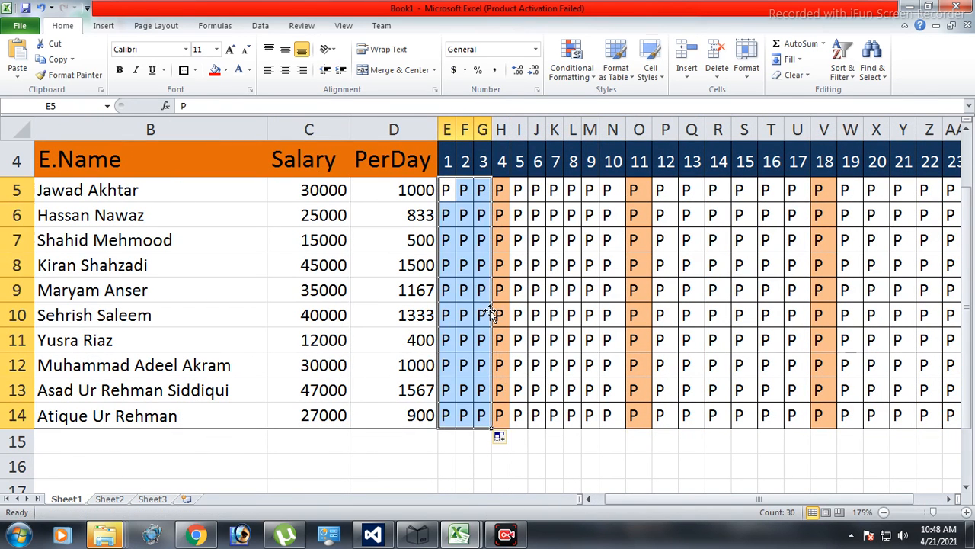
scroll(454, 315, "down", 2)
scroll(437, 313, "up", 2)
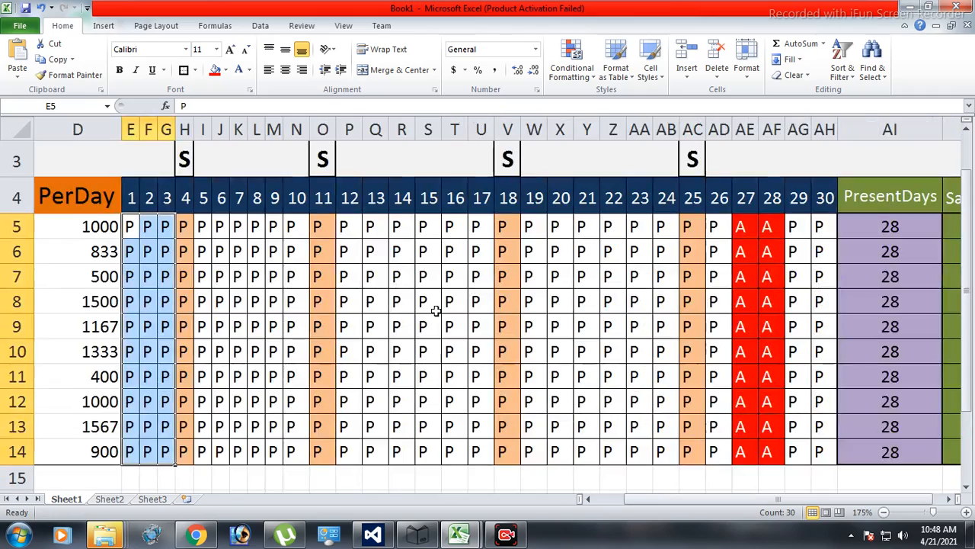
scroll(435, 310, "down", 5)
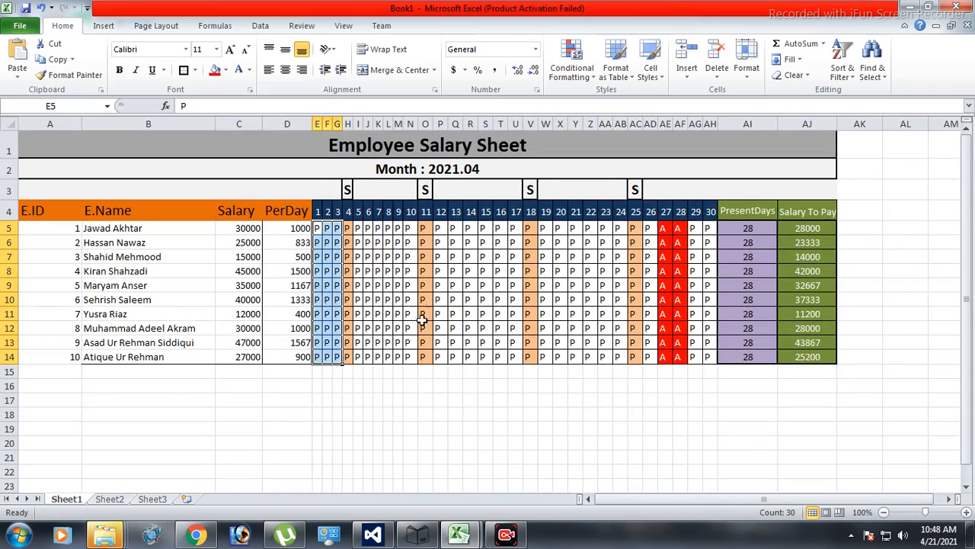
Apply a thick outside border around the employee ID, name and salary values in A5:C14.
left_click_drag(41, 230, 253, 356)
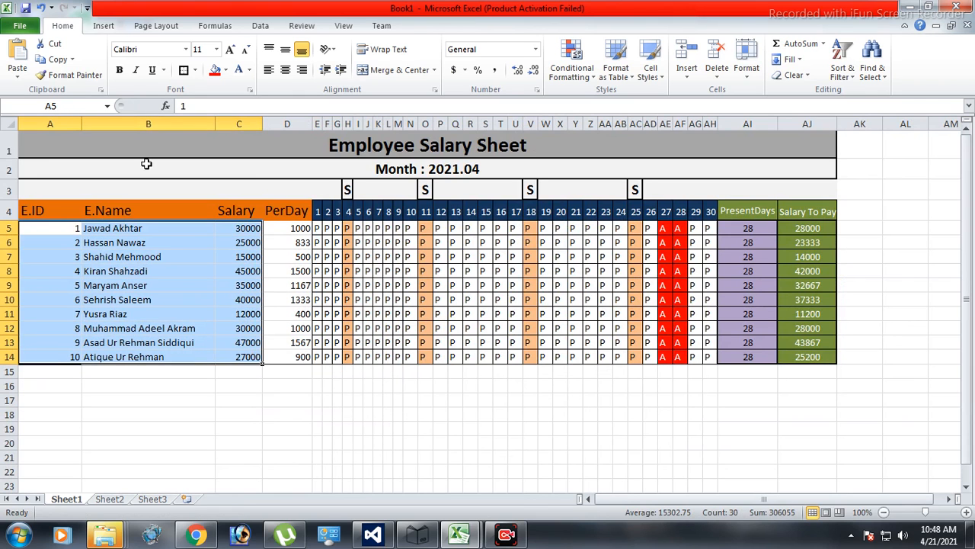
left_click(183, 70)
left_click(201, 413)
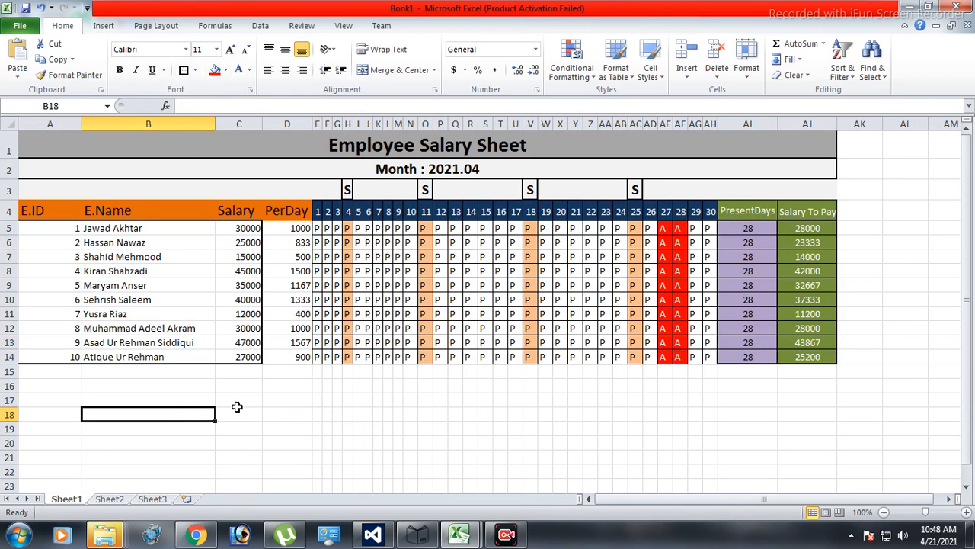
Center the PerDay values in D5:D14 horizontally and vertically and put a thick outside border around them.
left_click_drag(296, 226, 301, 357)
left_click(285, 69)
left_click(285, 48)
left_click(184, 71)
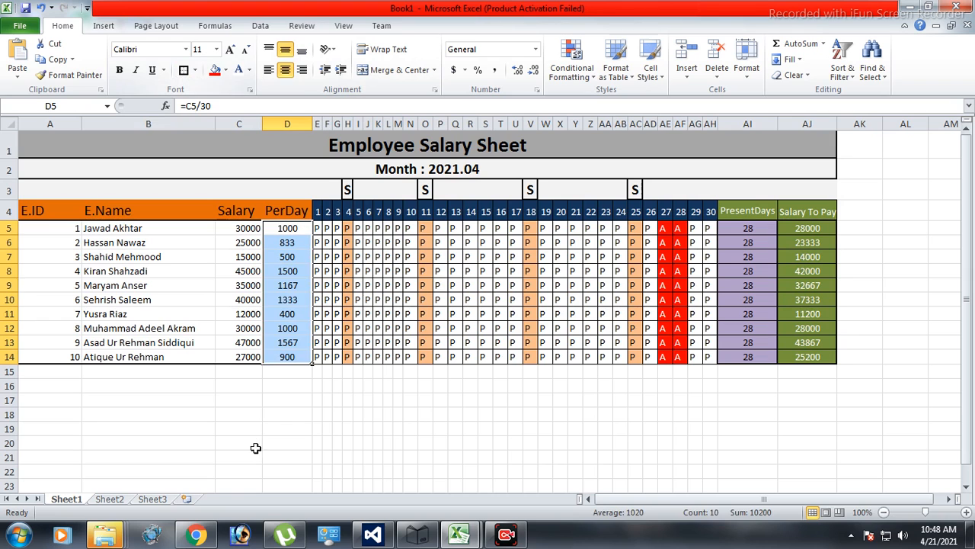
left_click(265, 411)
Merge and center A16:AJ19 below the table and enter "Thank you" in it at font size 16.
left_click_drag(37, 389, 799, 433)
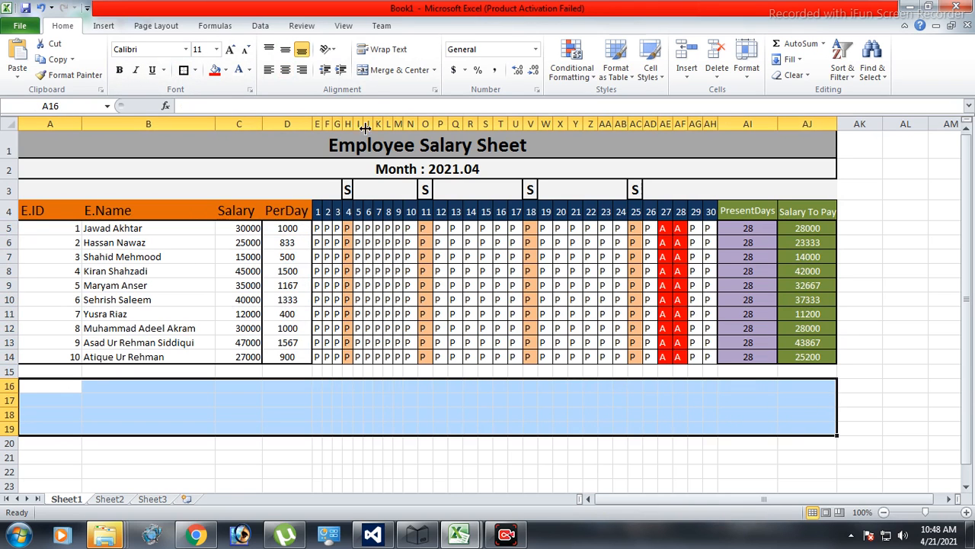
left_click(379, 69)
left_click(230, 49)
left_click(231, 49)
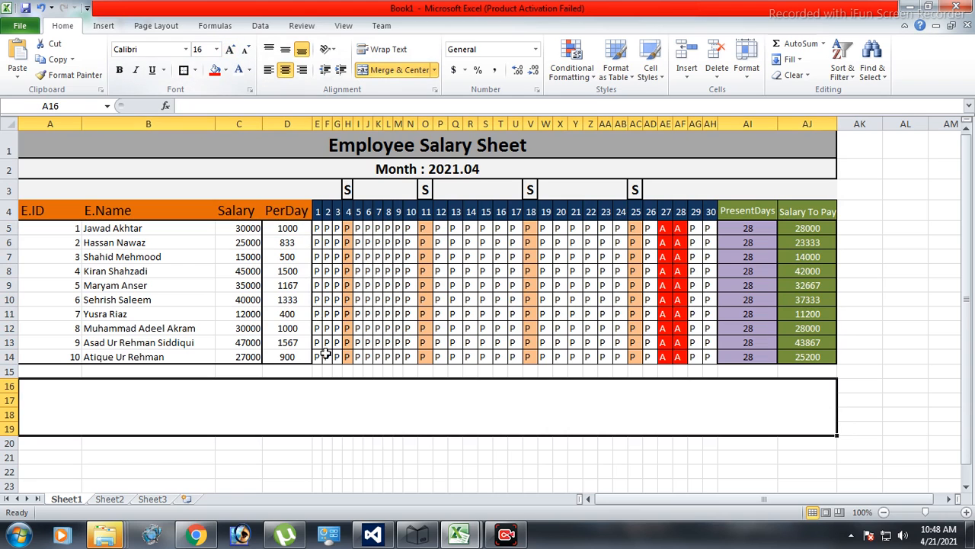
double_click(367, 409)
type("Thank you")
key("Return")
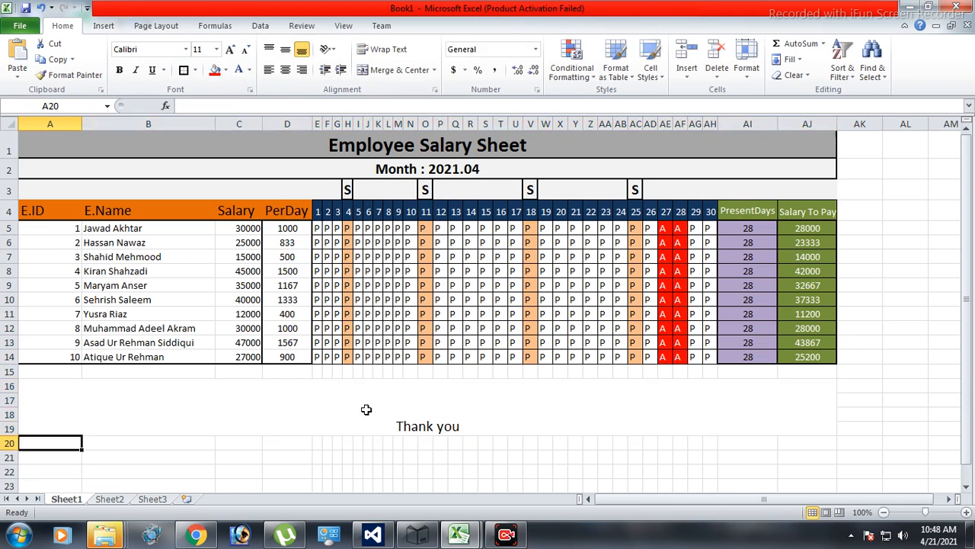
Middle-align the "Thank you" cell, set its font size to 20, and give it a red fill with white text.
key("Up")
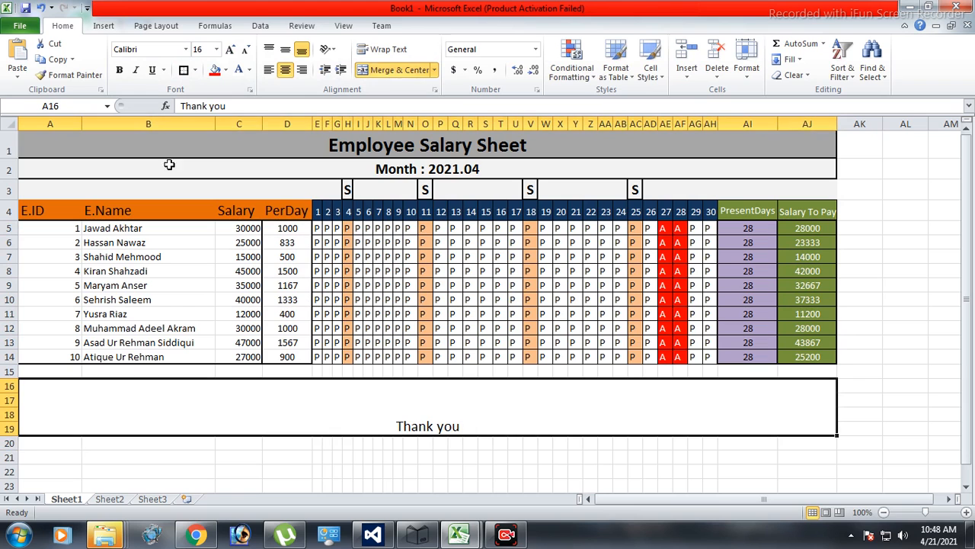
left_click(285, 49)
left_click(230, 49)
left_click(231, 49)
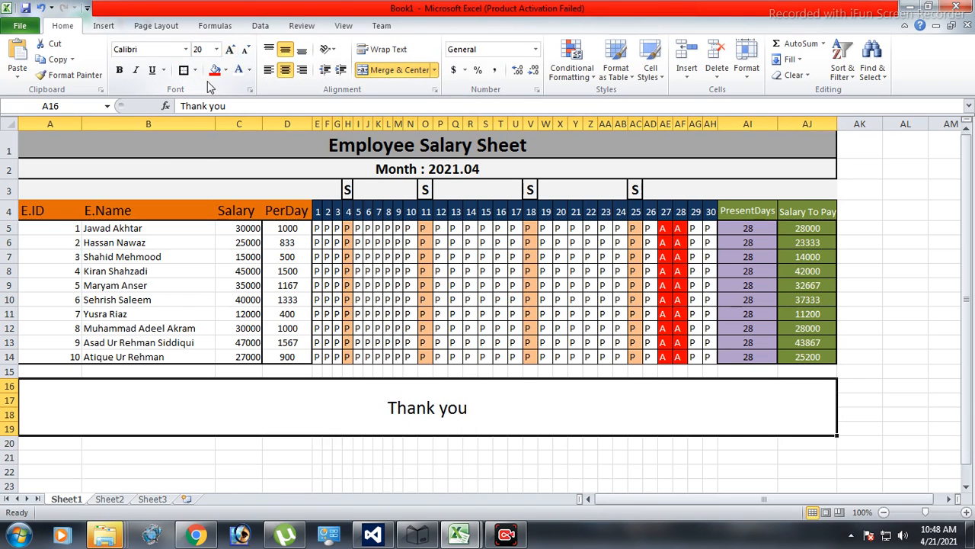
left_click(215, 70)
left_click(237, 69)
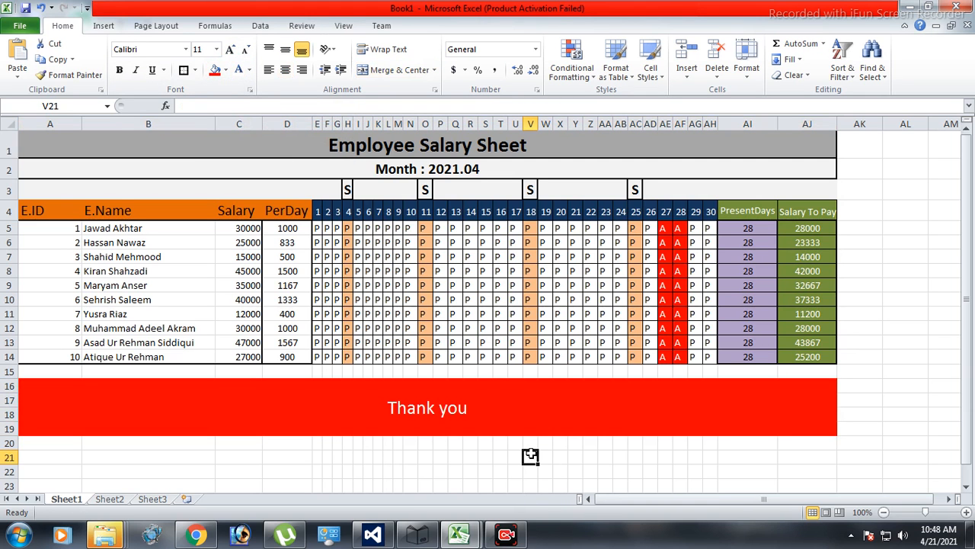
Save the workbook.
key("ctrl+s")
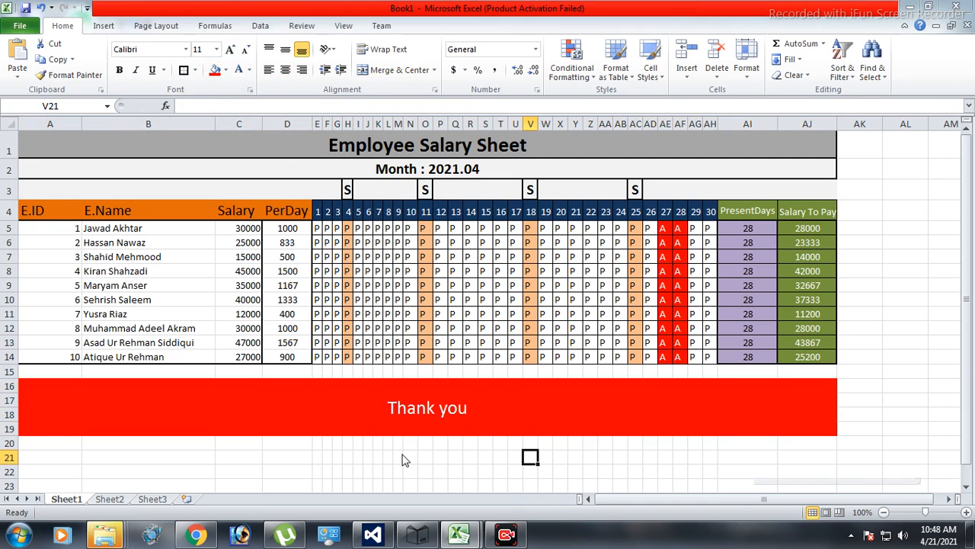